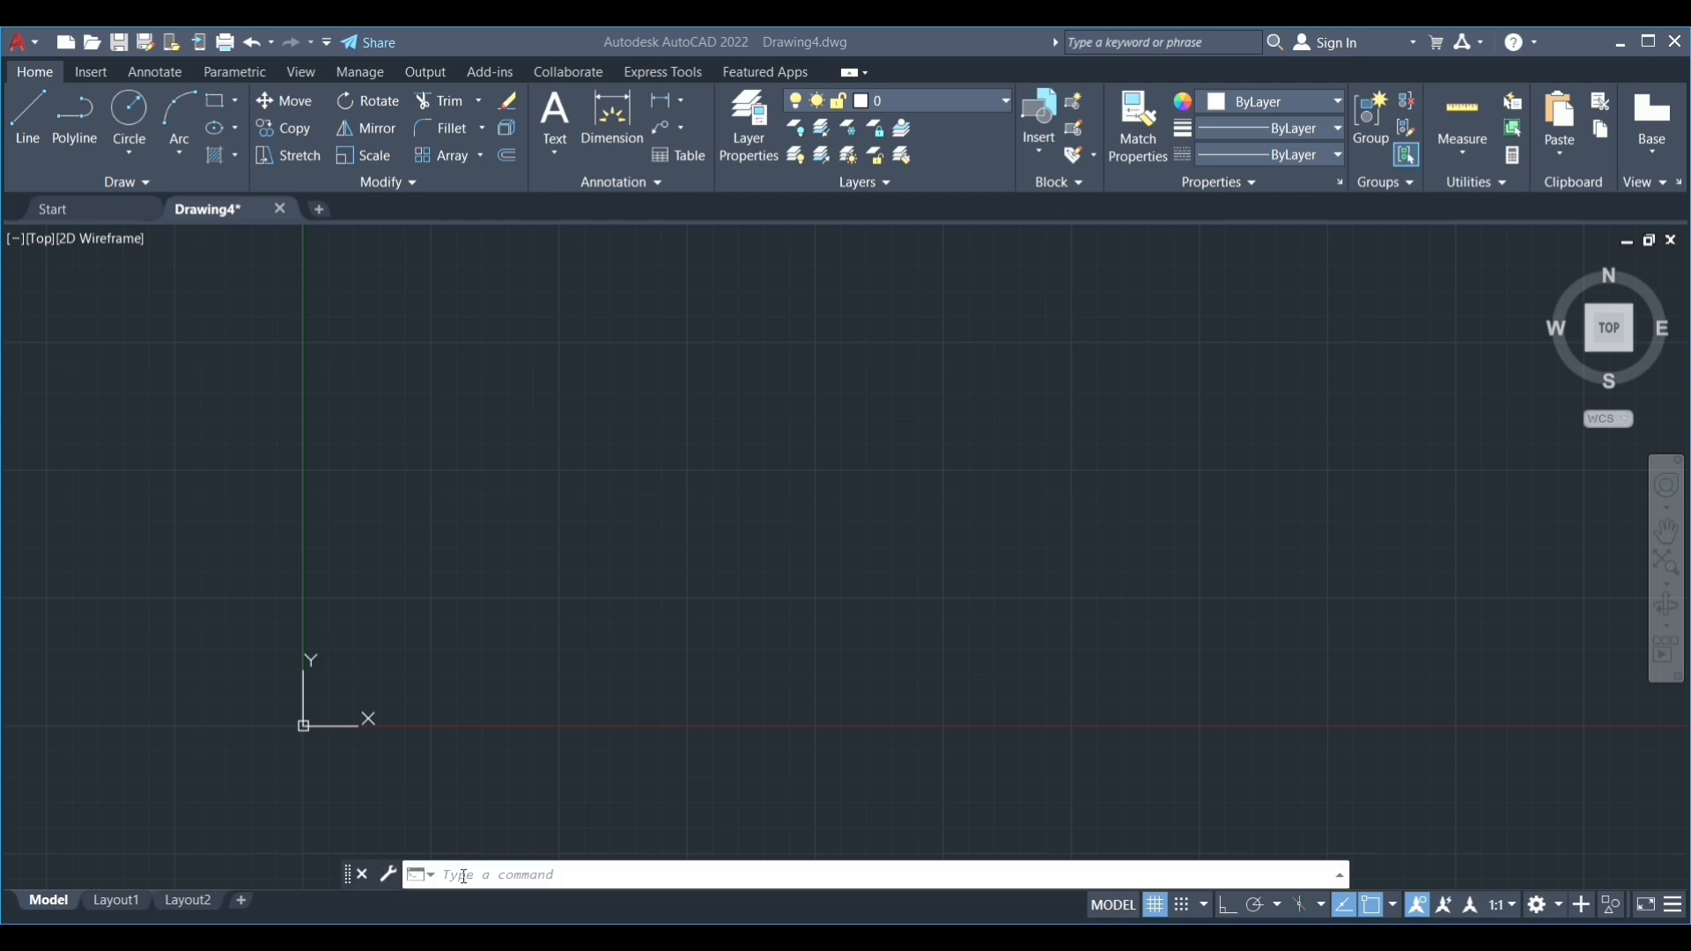
- Set the drawing units' length precision to two decimal places (0.00), with decimal type and millimetres
{"action": "left_click", "coordinate": [465, 878]}
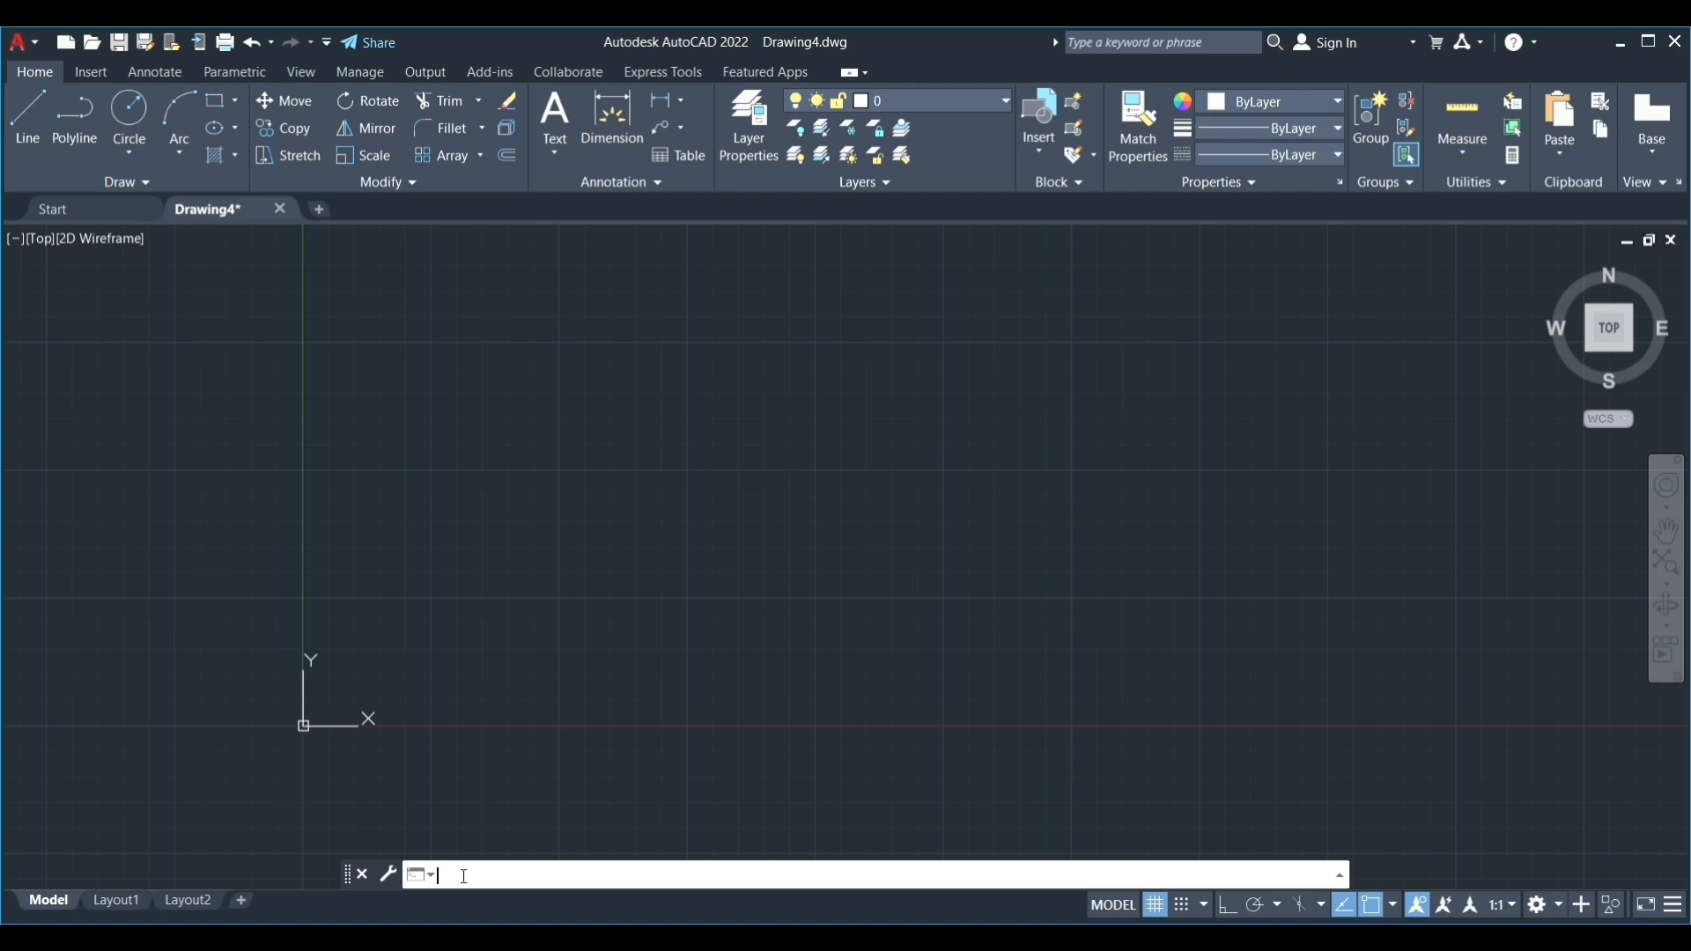
{"action": "type", "text": "UNITS"}
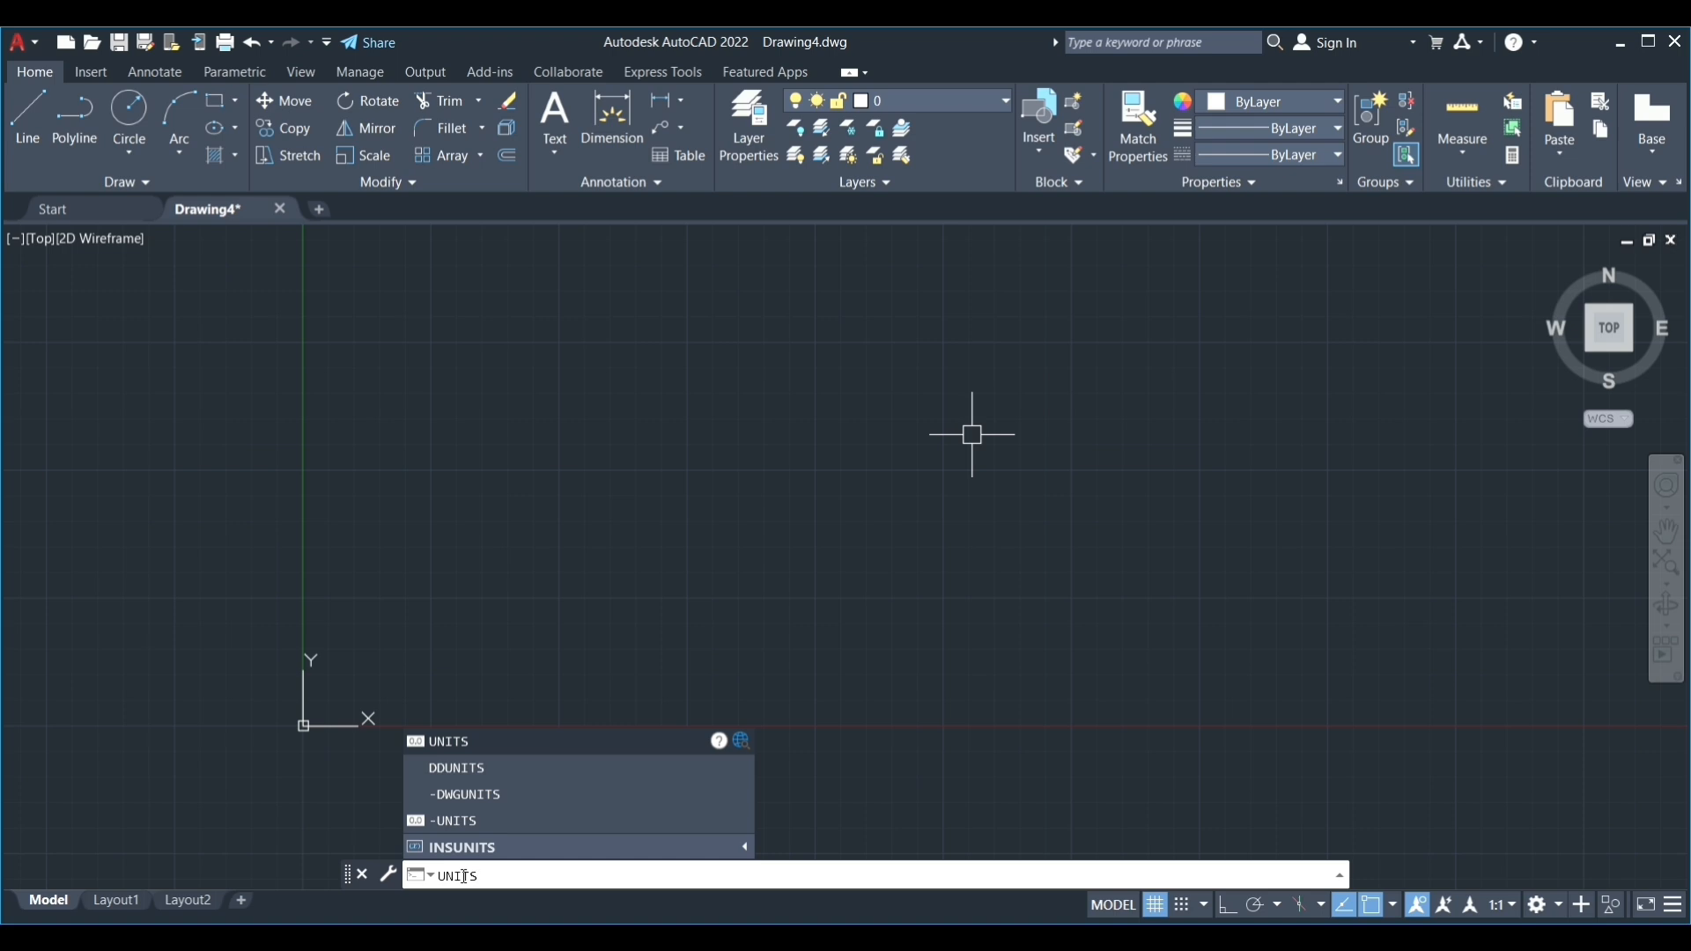
{"action": "key", "text": "Return"}
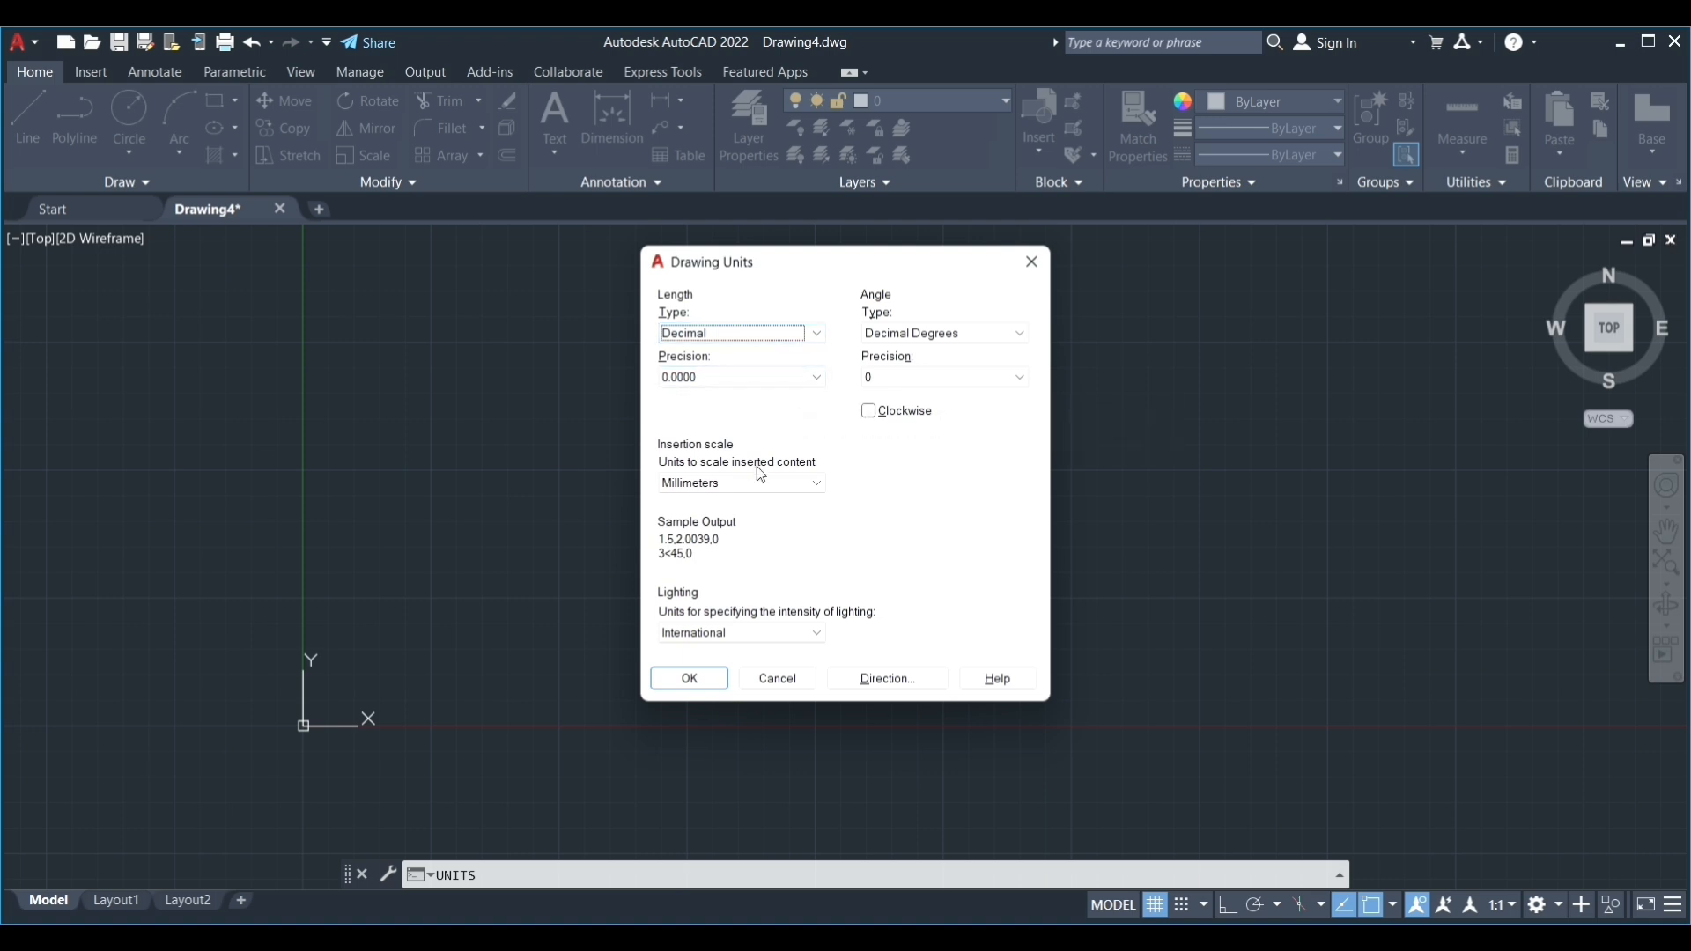
{"action": "left_click", "coordinate": [809, 381]}
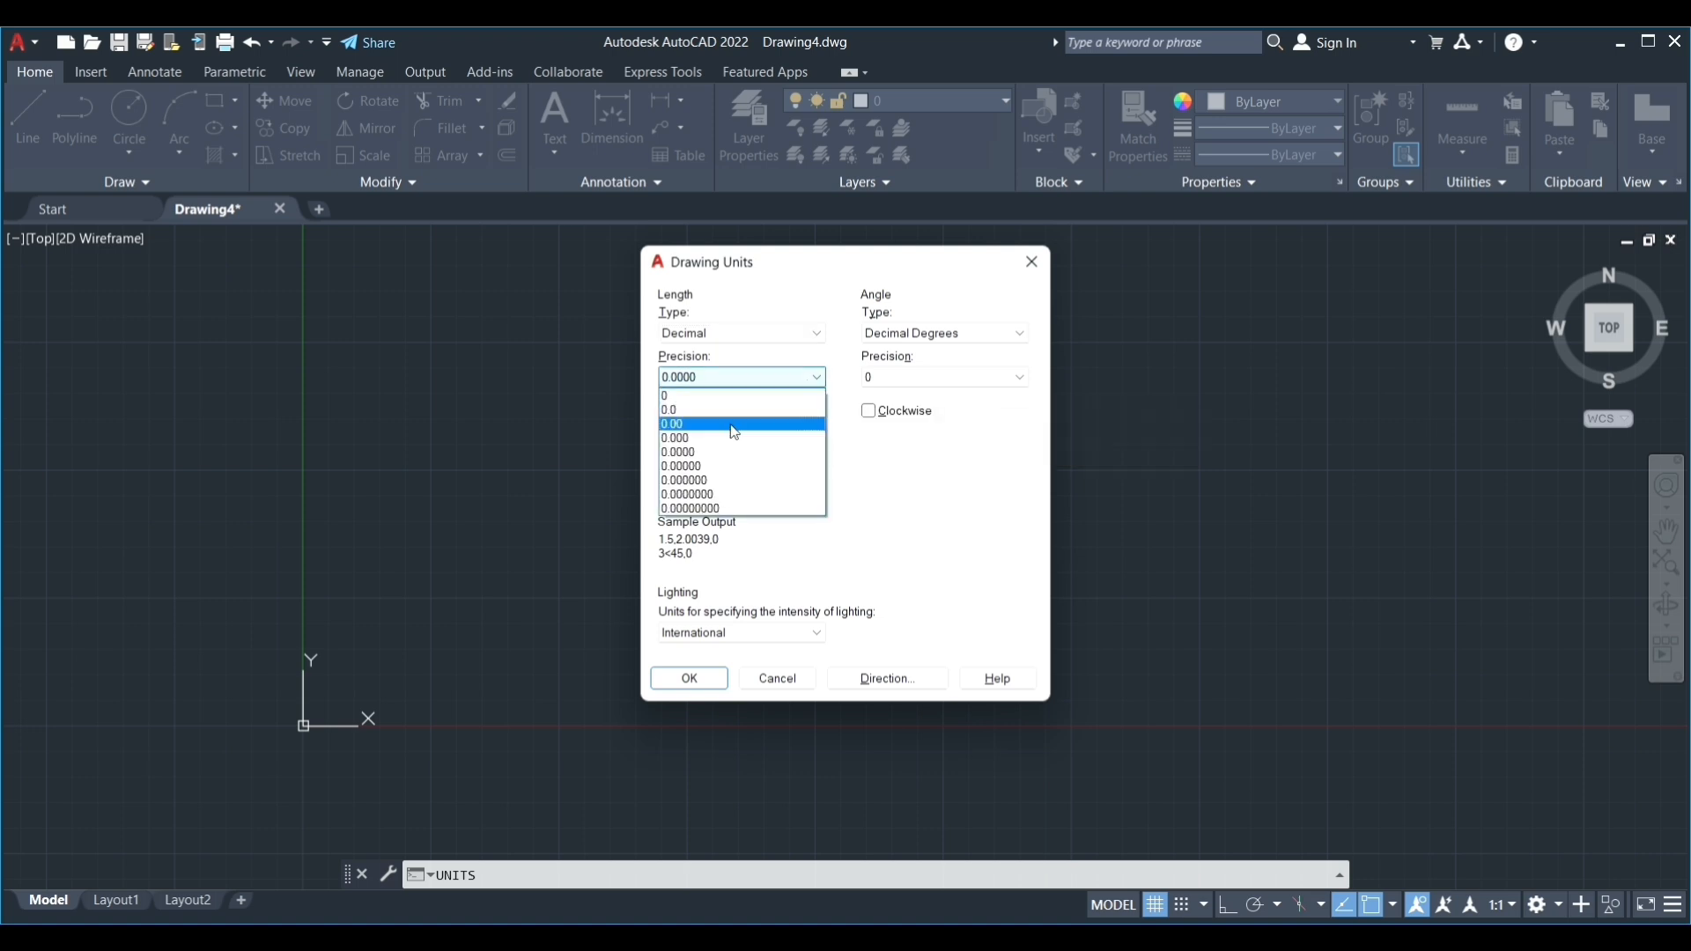
{"action": "left_click", "coordinate": [736, 426]}
{"action": "left_click", "coordinate": [695, 678]}
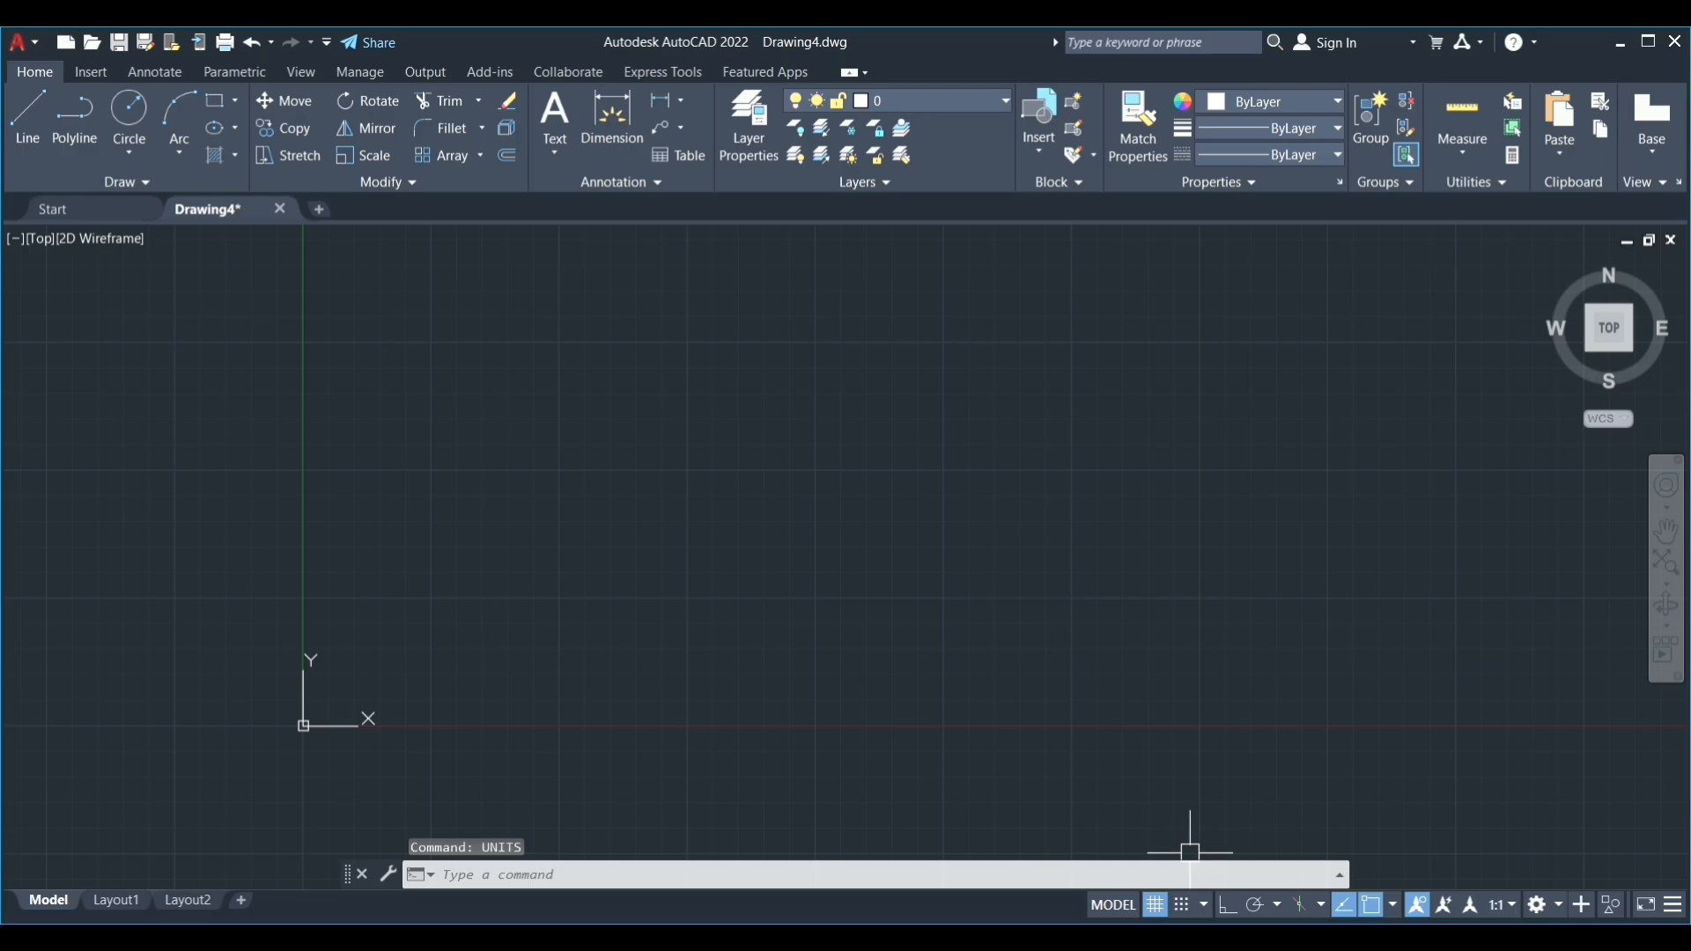
{"action": "left_click", "coordinate": [1115, 938]}
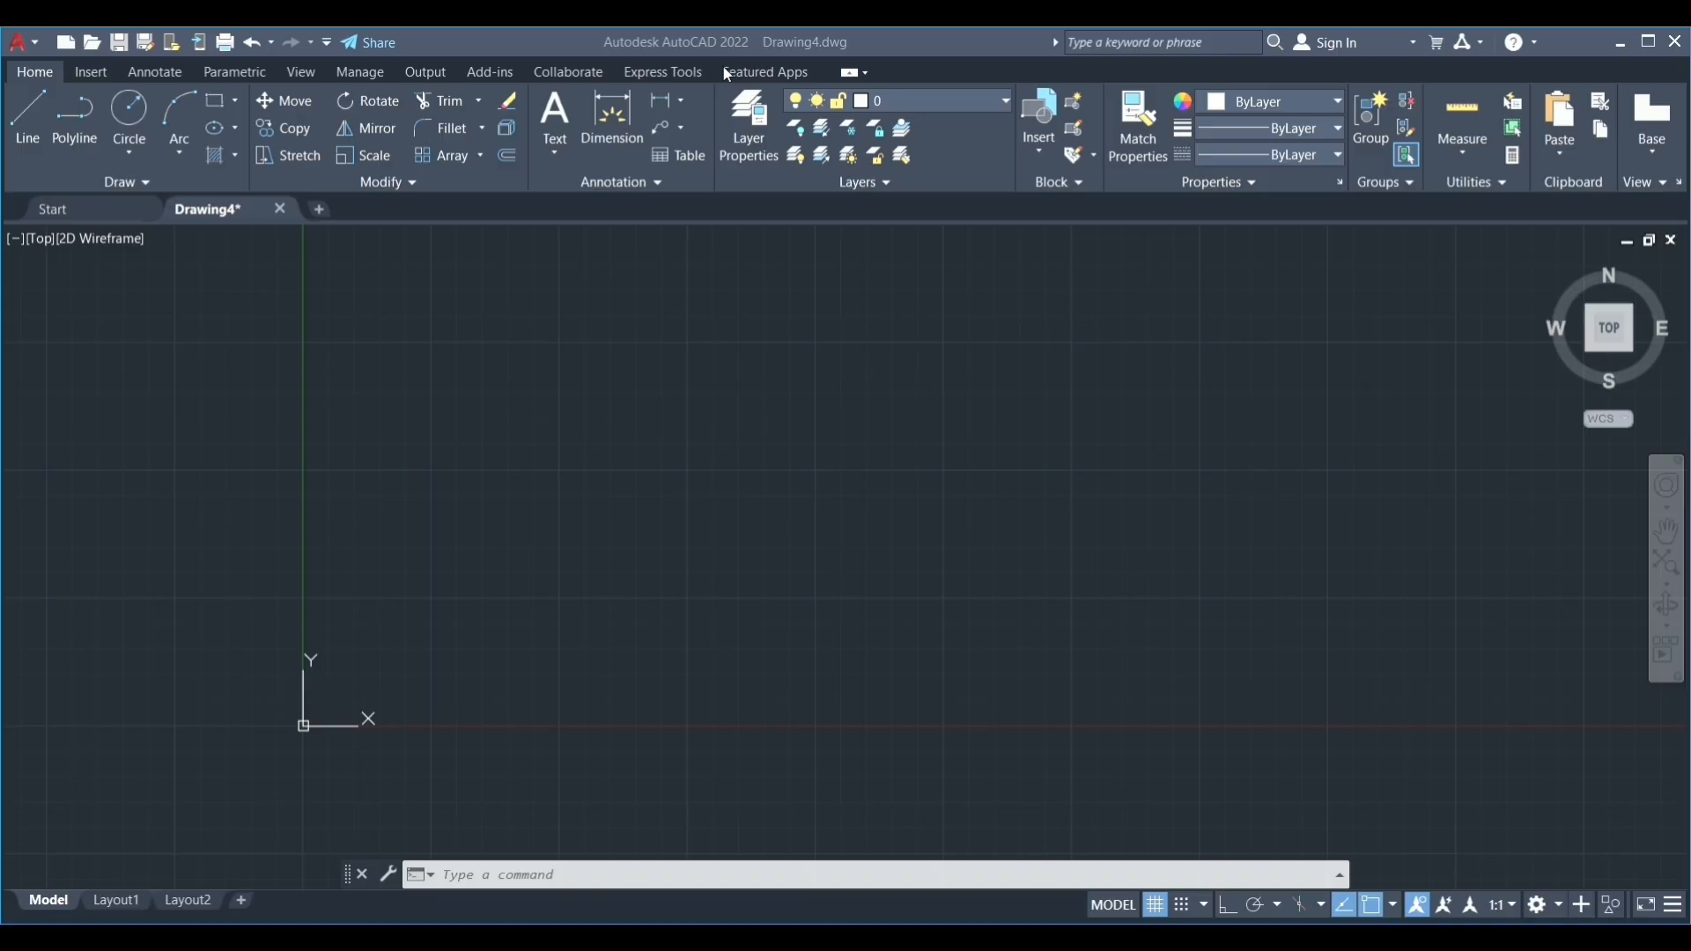
- Set the model space limits to a lower left corner of 0.00,0.00 and an upper right corner of 420.00,297.00
{"action": "left_click", "coordinate": [455, 873]}
{"action": "type", "text": "LIMITS"}
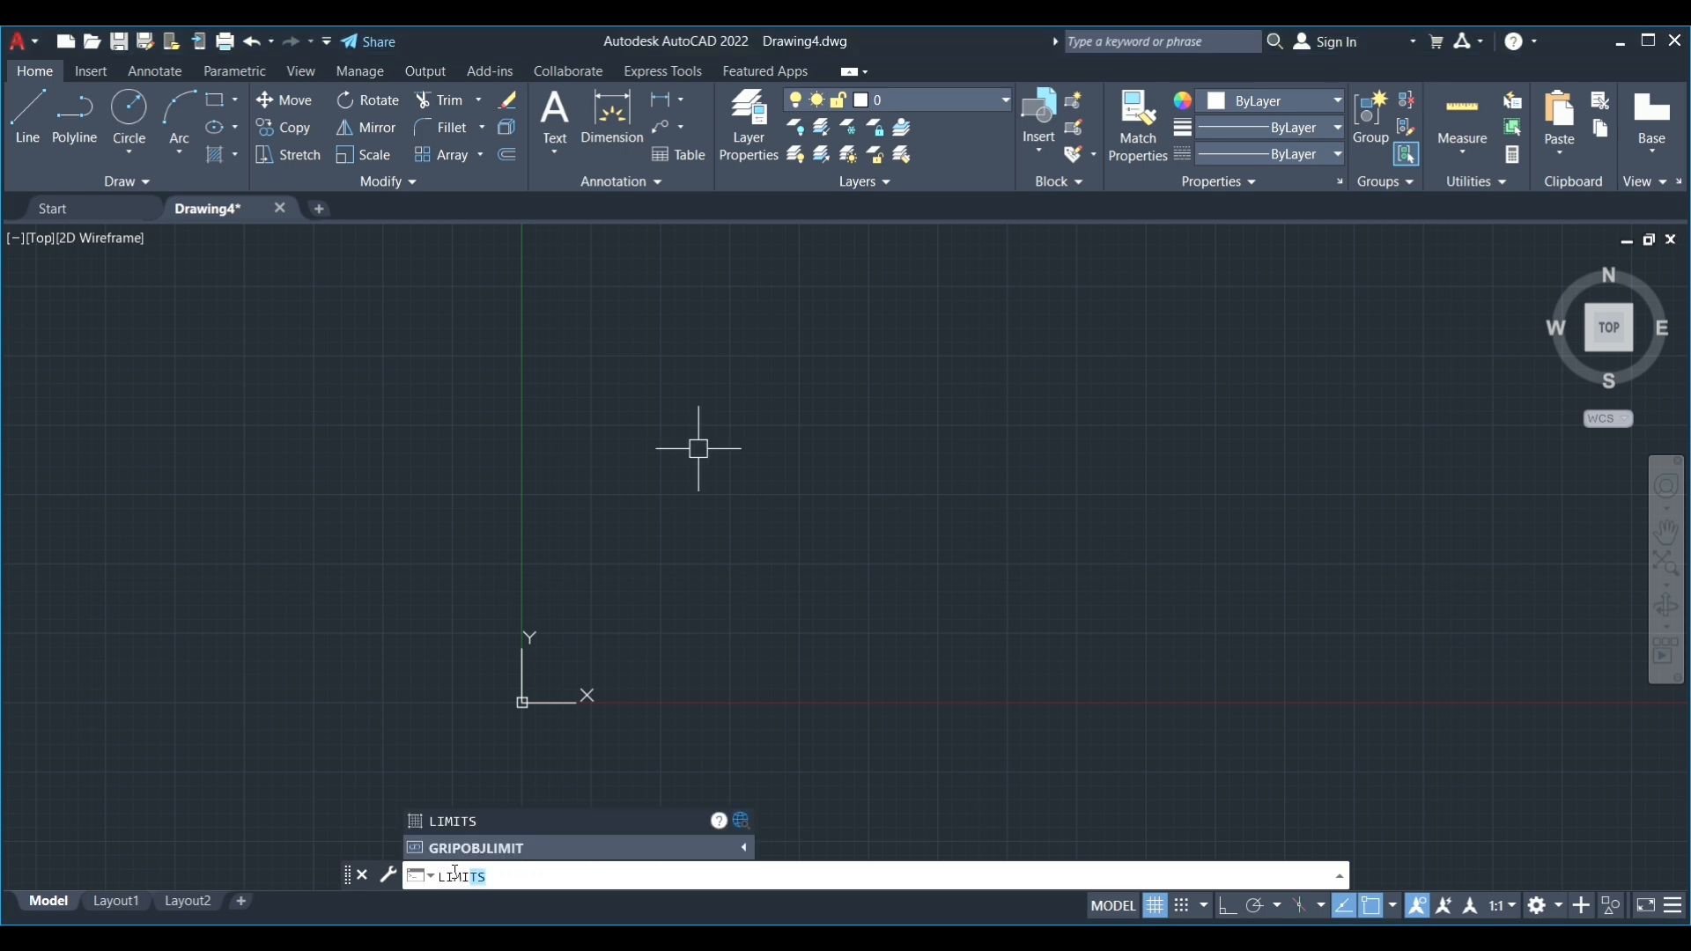
{"action": "key", "text": "Return"}
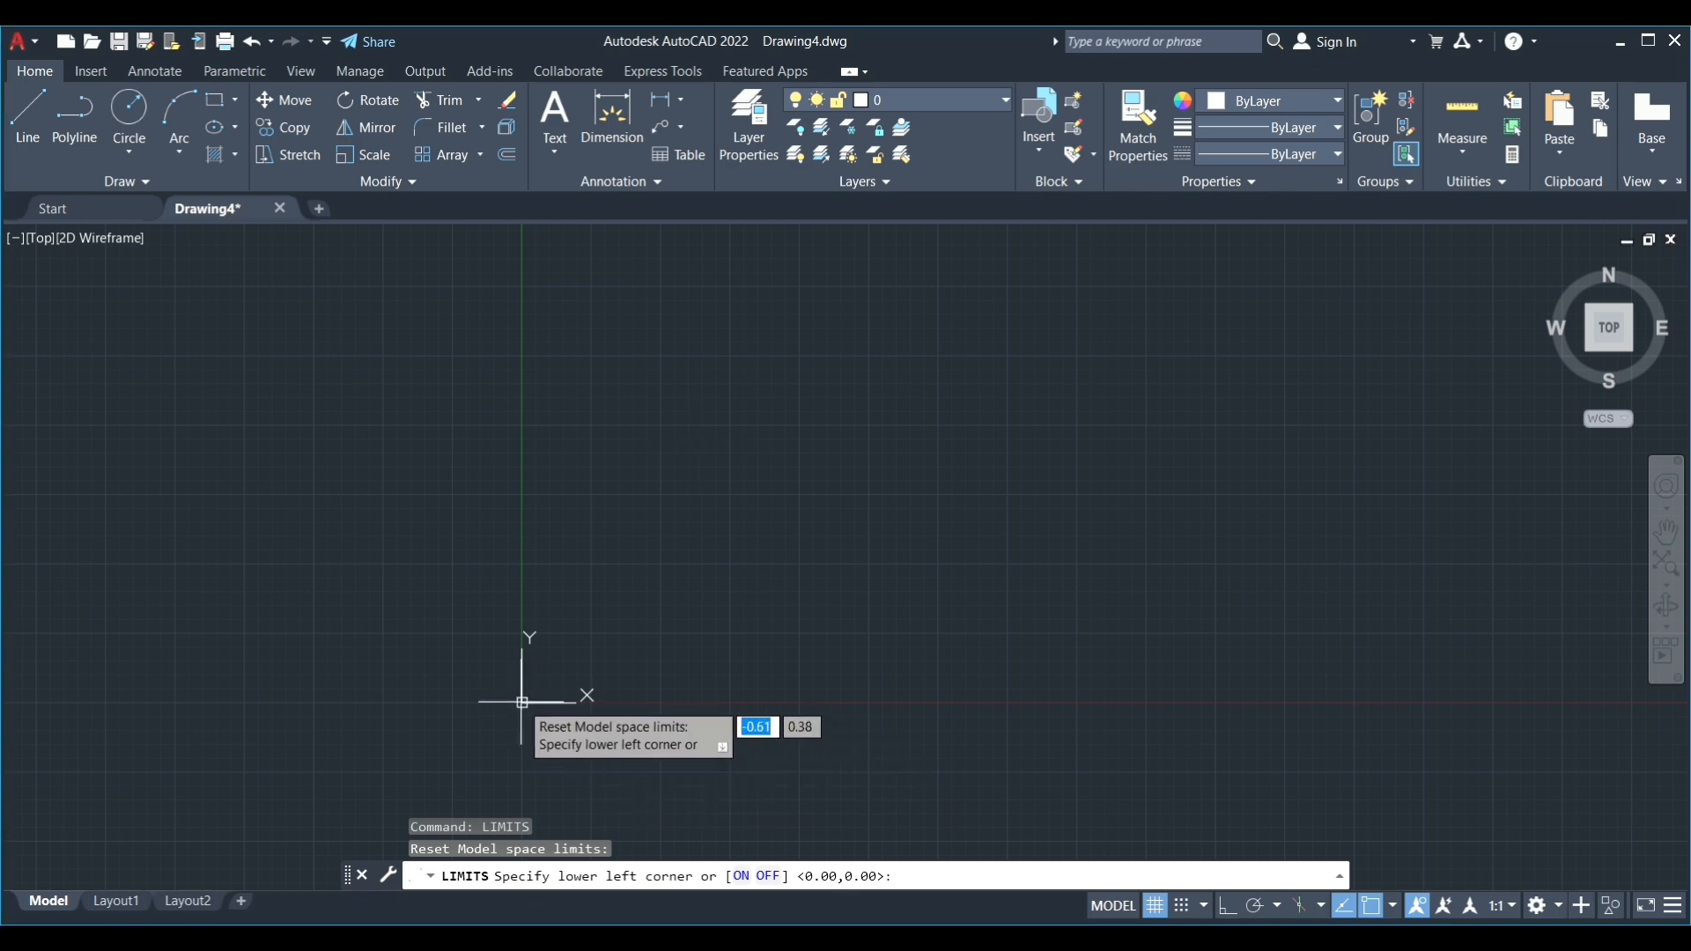
{"action": "scroll", "coordinate": [524, 704], "scroll_direction": "up", "scroll_amount": 8}
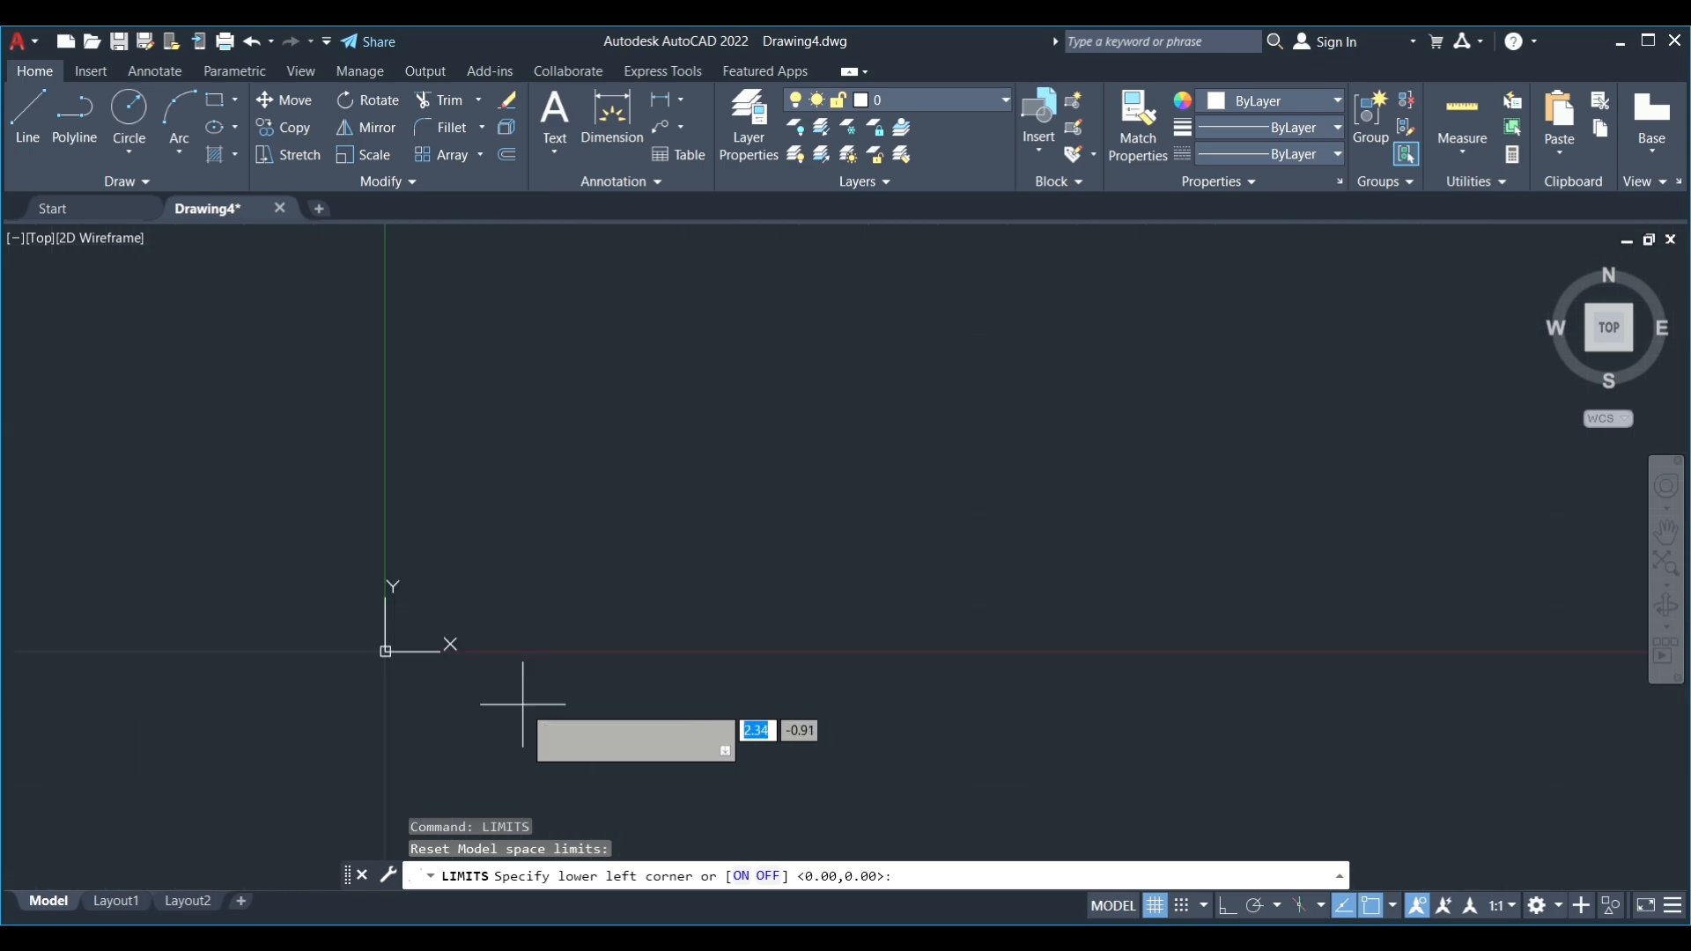
{"action": "scroll", "coordinate": [382, 652], "scroll_direction": "up", "scroll_amount": 10}
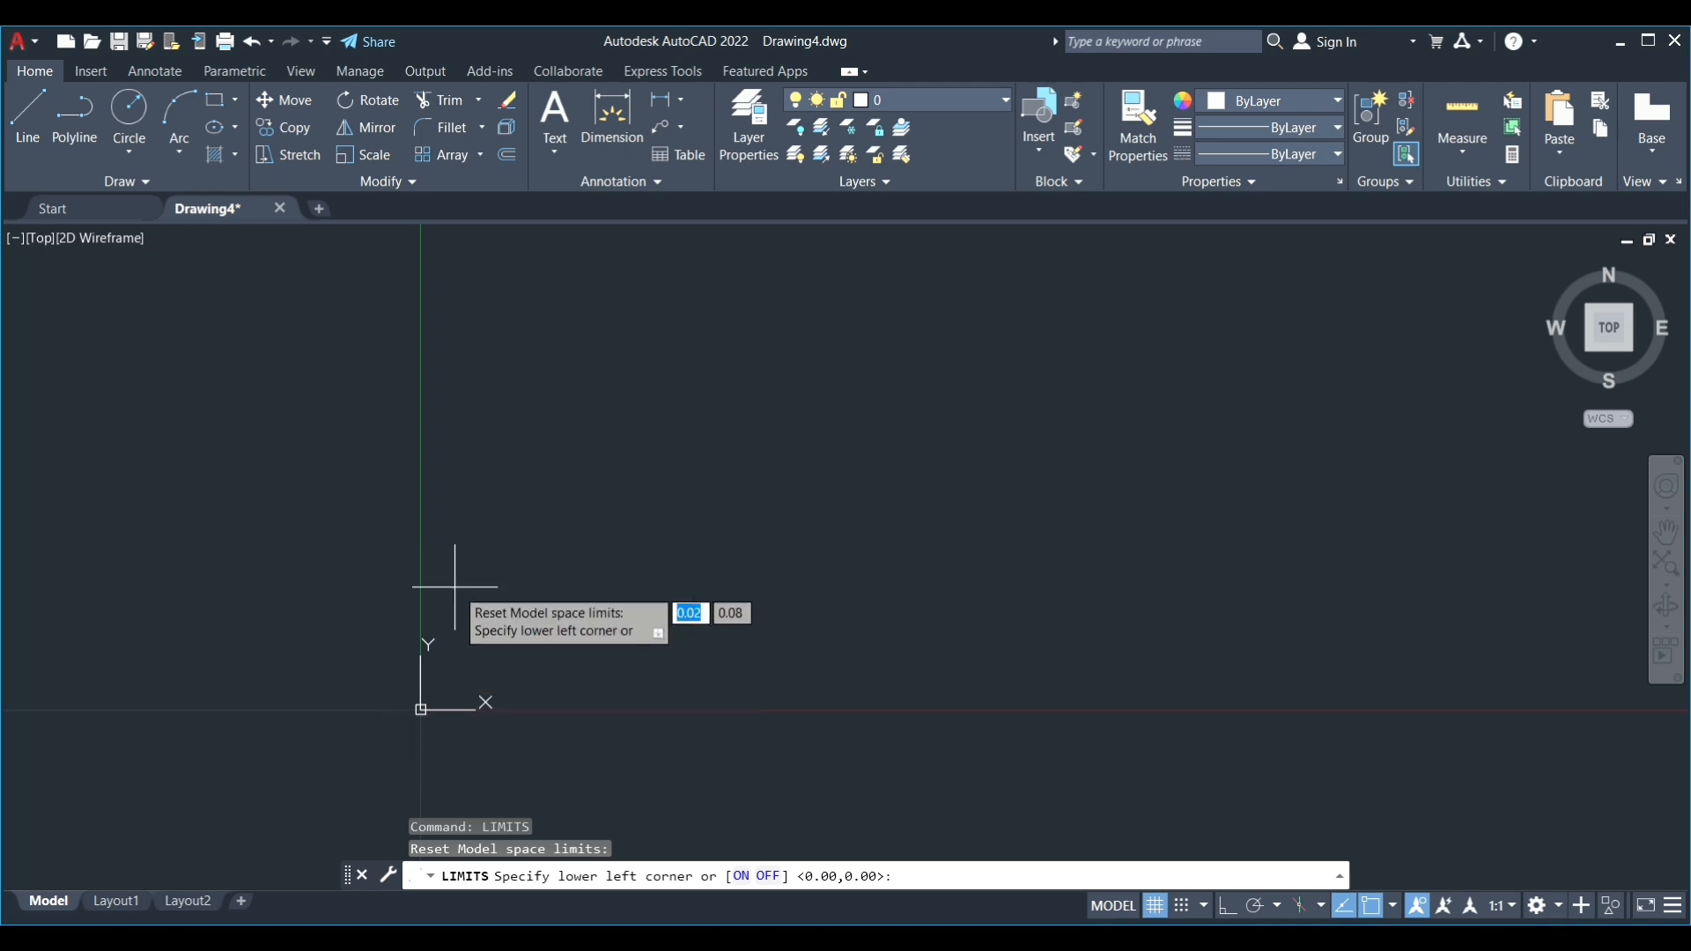
{"action": "scroll", "coordinate": [457, 587], "scroll_direction": "down", "scroll_amount": 5}
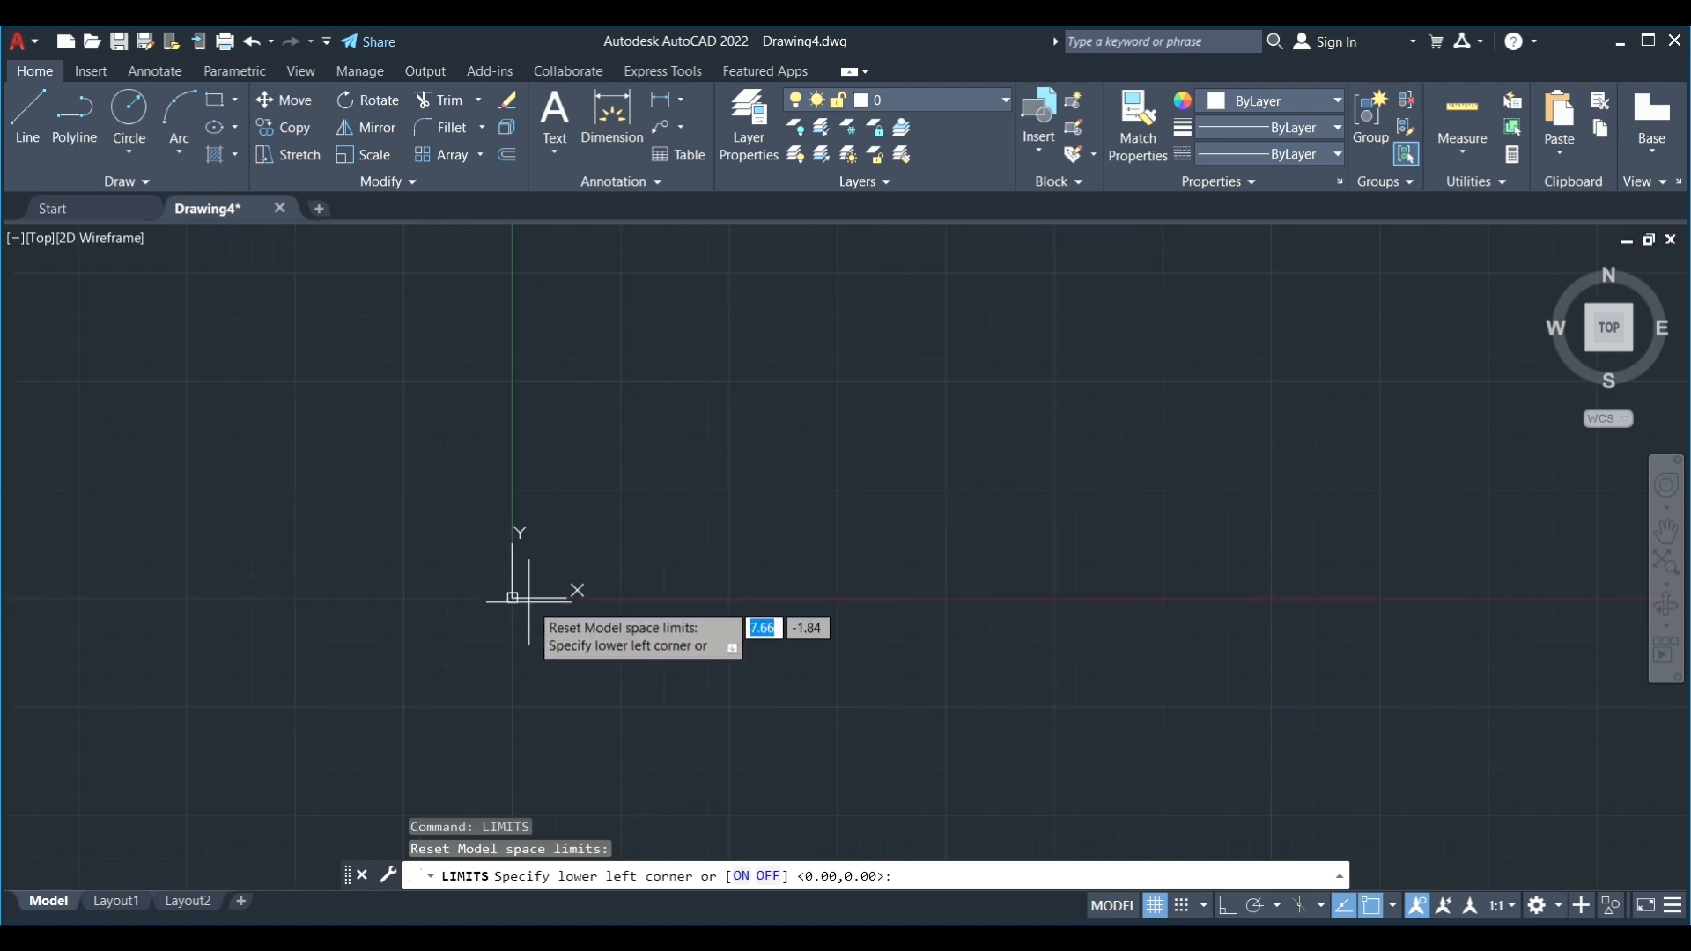
{"action": "scroll", "coordinate": [540, 597], "scroll_direction": "down", "scroll_amount": 3}
{"action": "key", "text": "Return"}
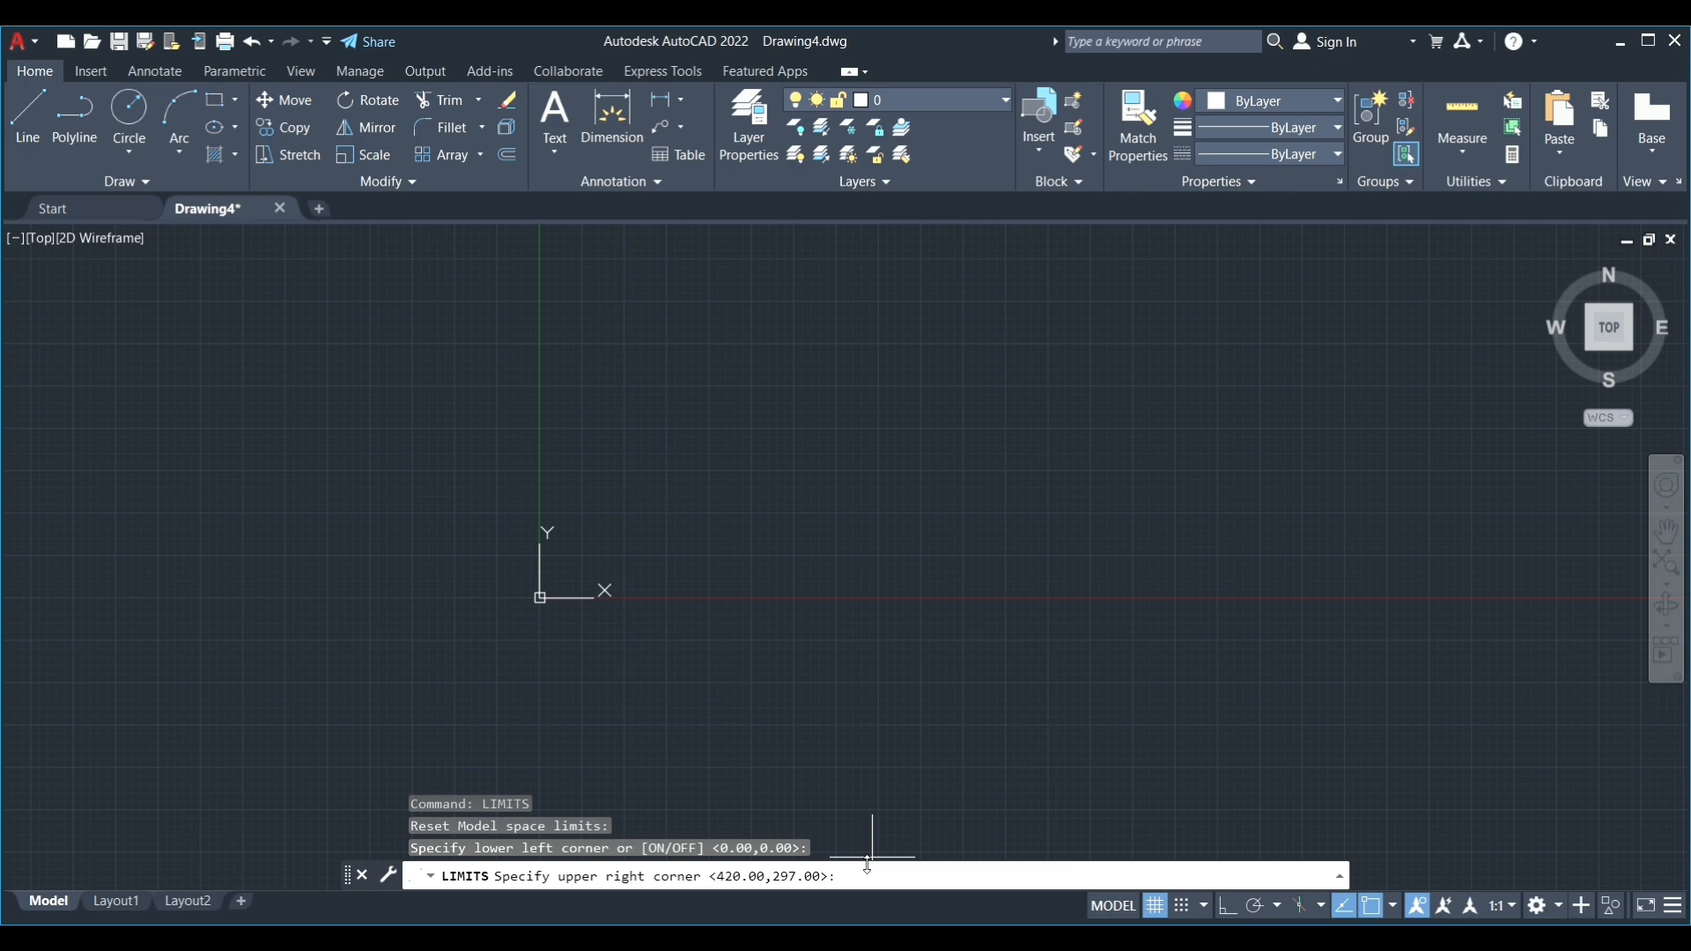
{"action": "key", "text": "Return"}
- Zoom the drawing with the All option to fit the view to the drawing limits
{"action": "type", "text": "z"}
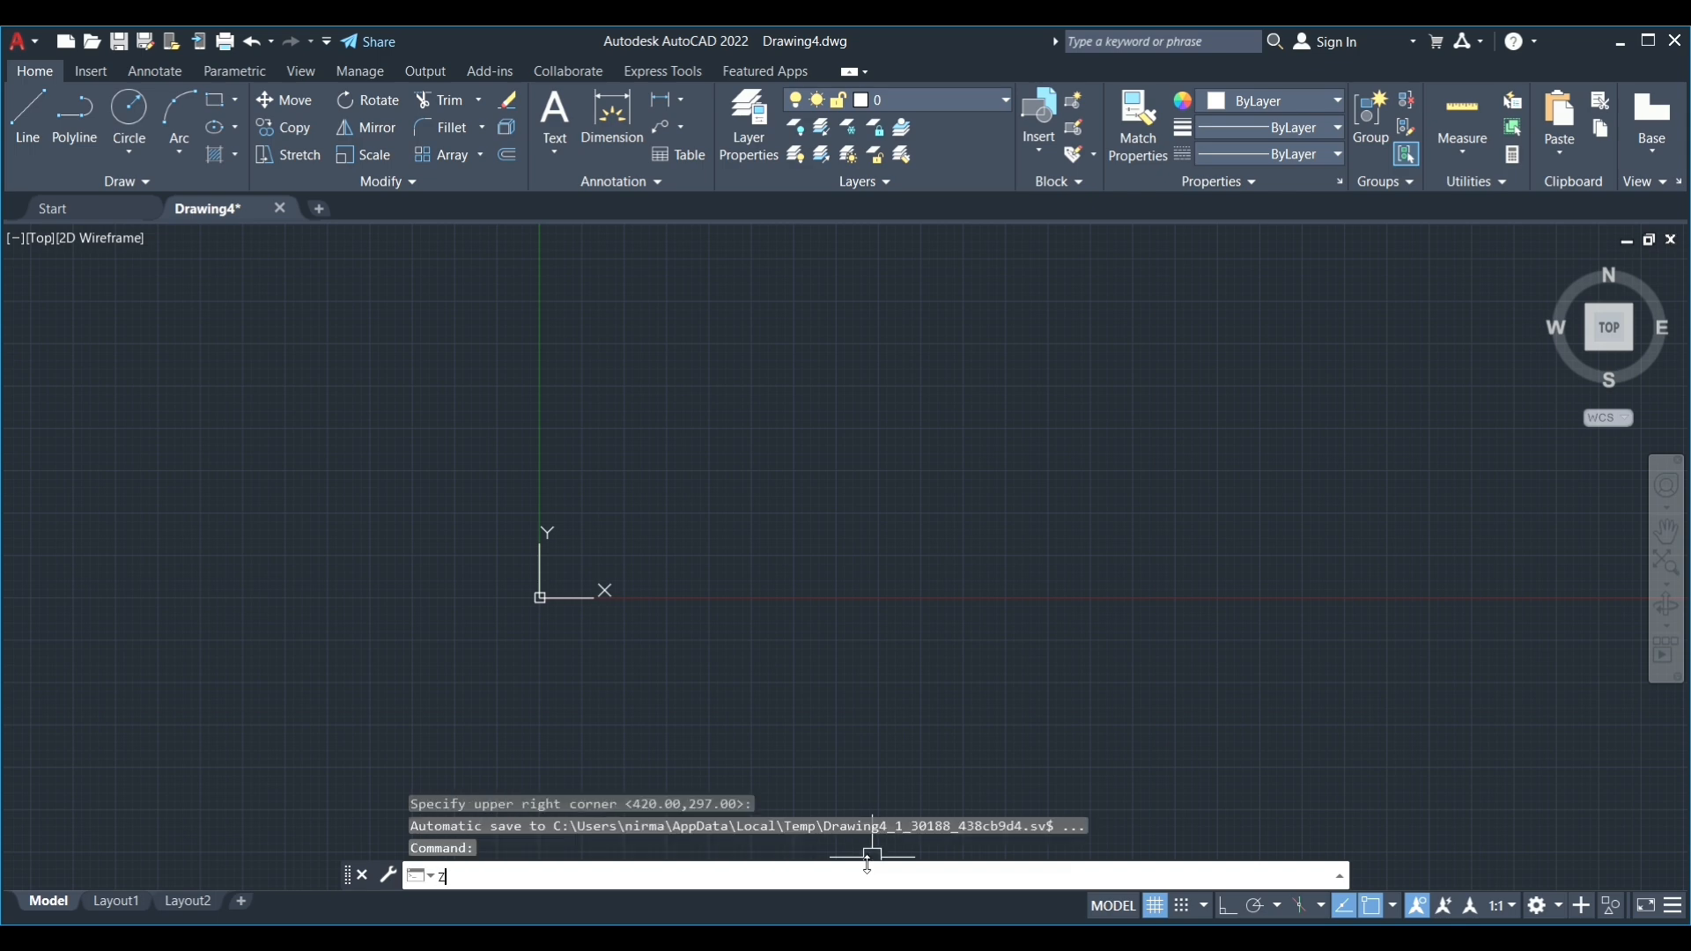
{"action": "type", "text": "oo"}
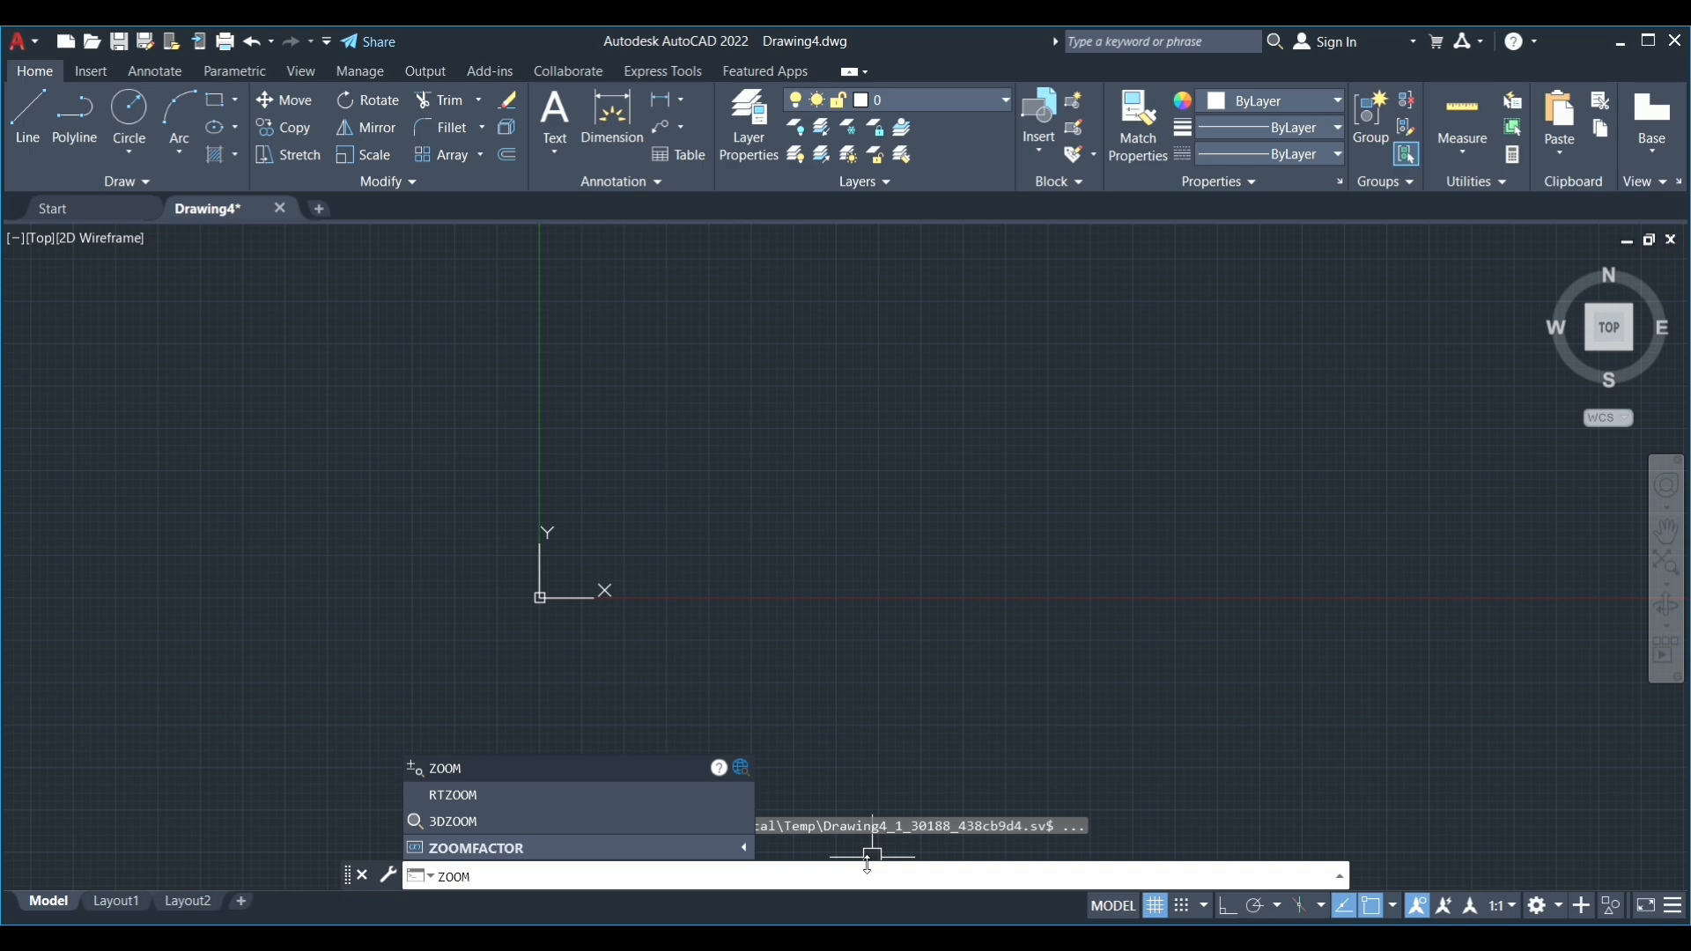
{"action": "key", "text": "Return"}
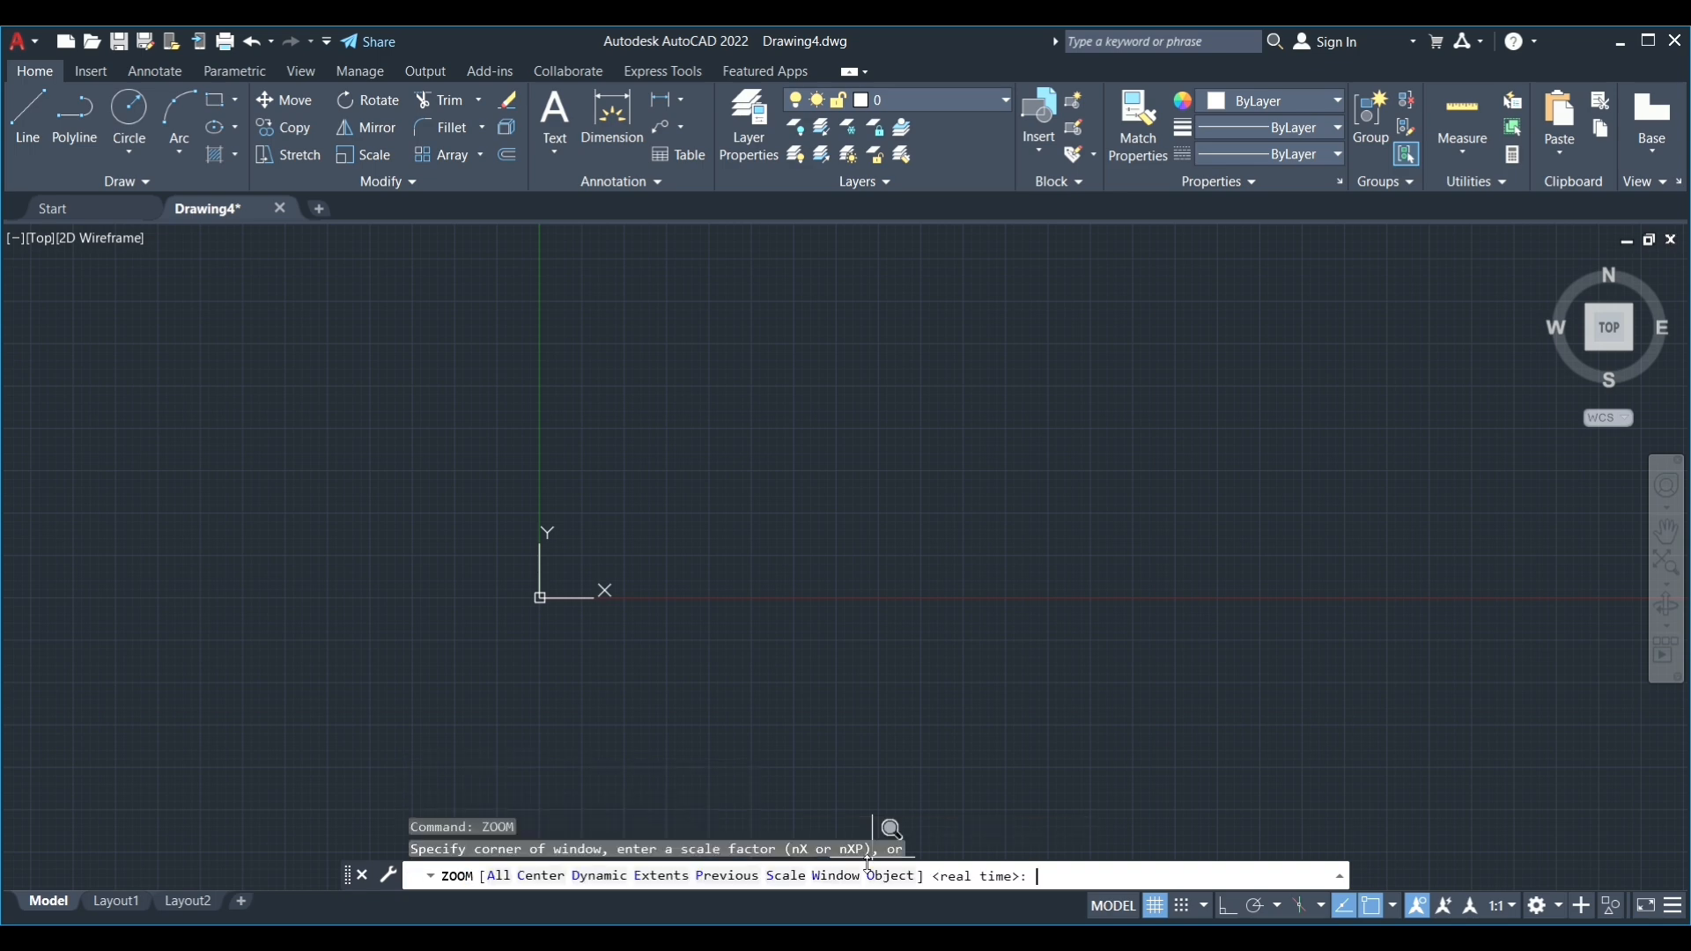
{"action": "type", "text": "ALL"}
{"action": "key", "text": "Return"}
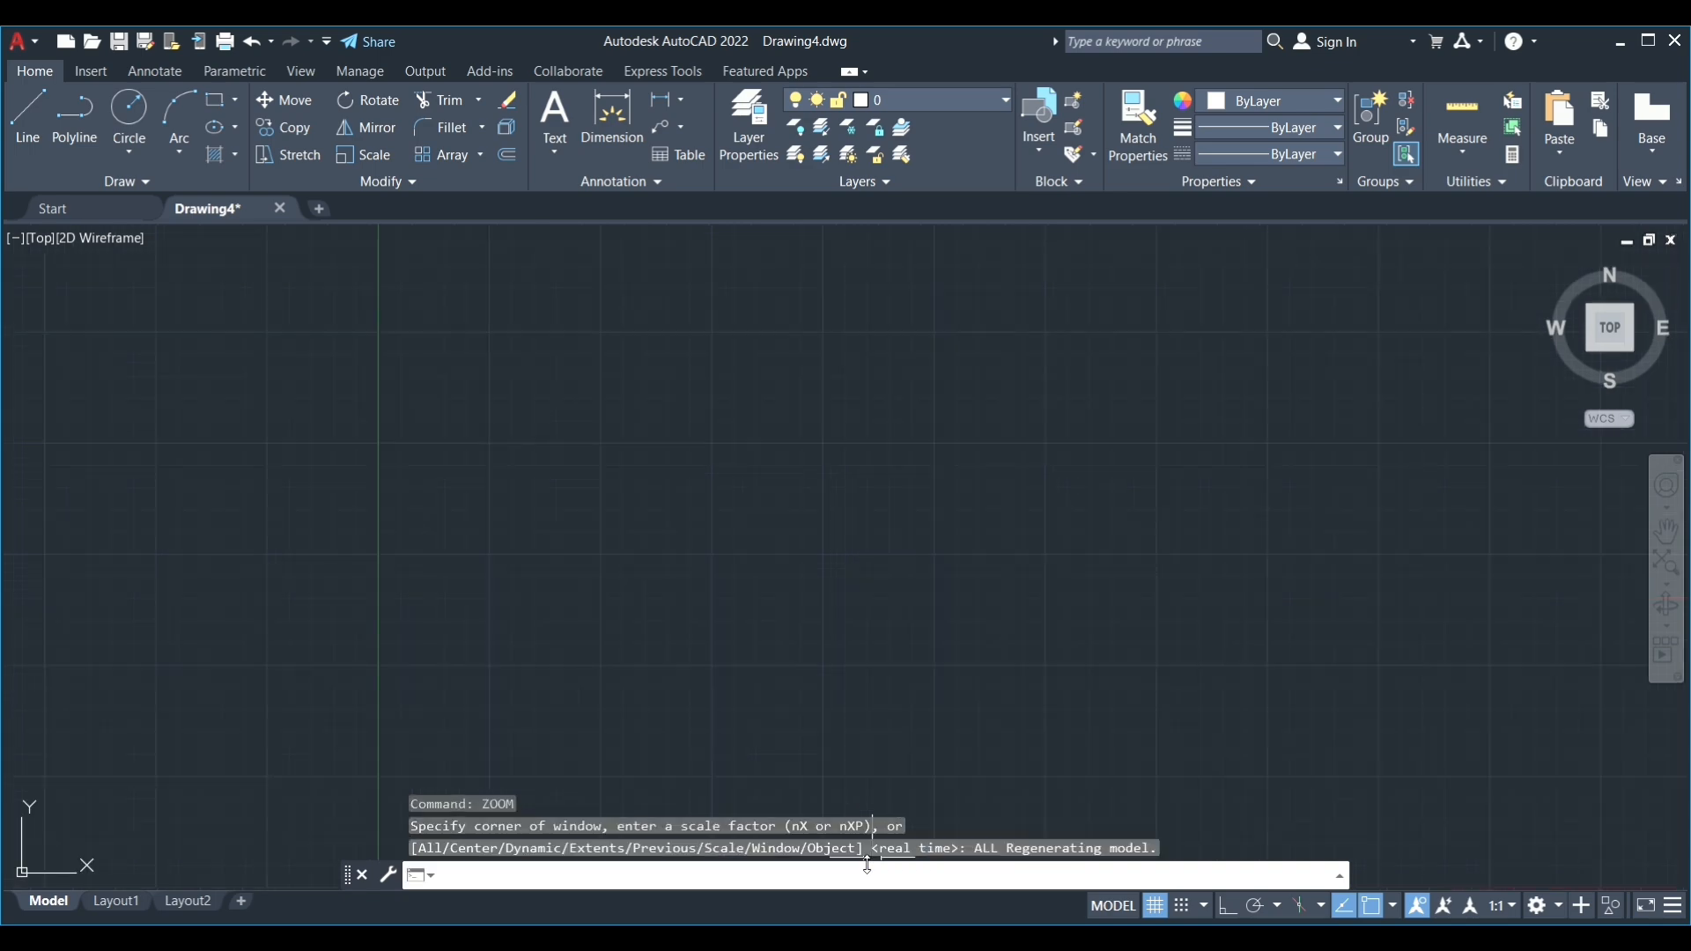
{"action": "scroll", "coordinate": [713, 510], "scroll_direction": "down", "scroll_amount": 4}
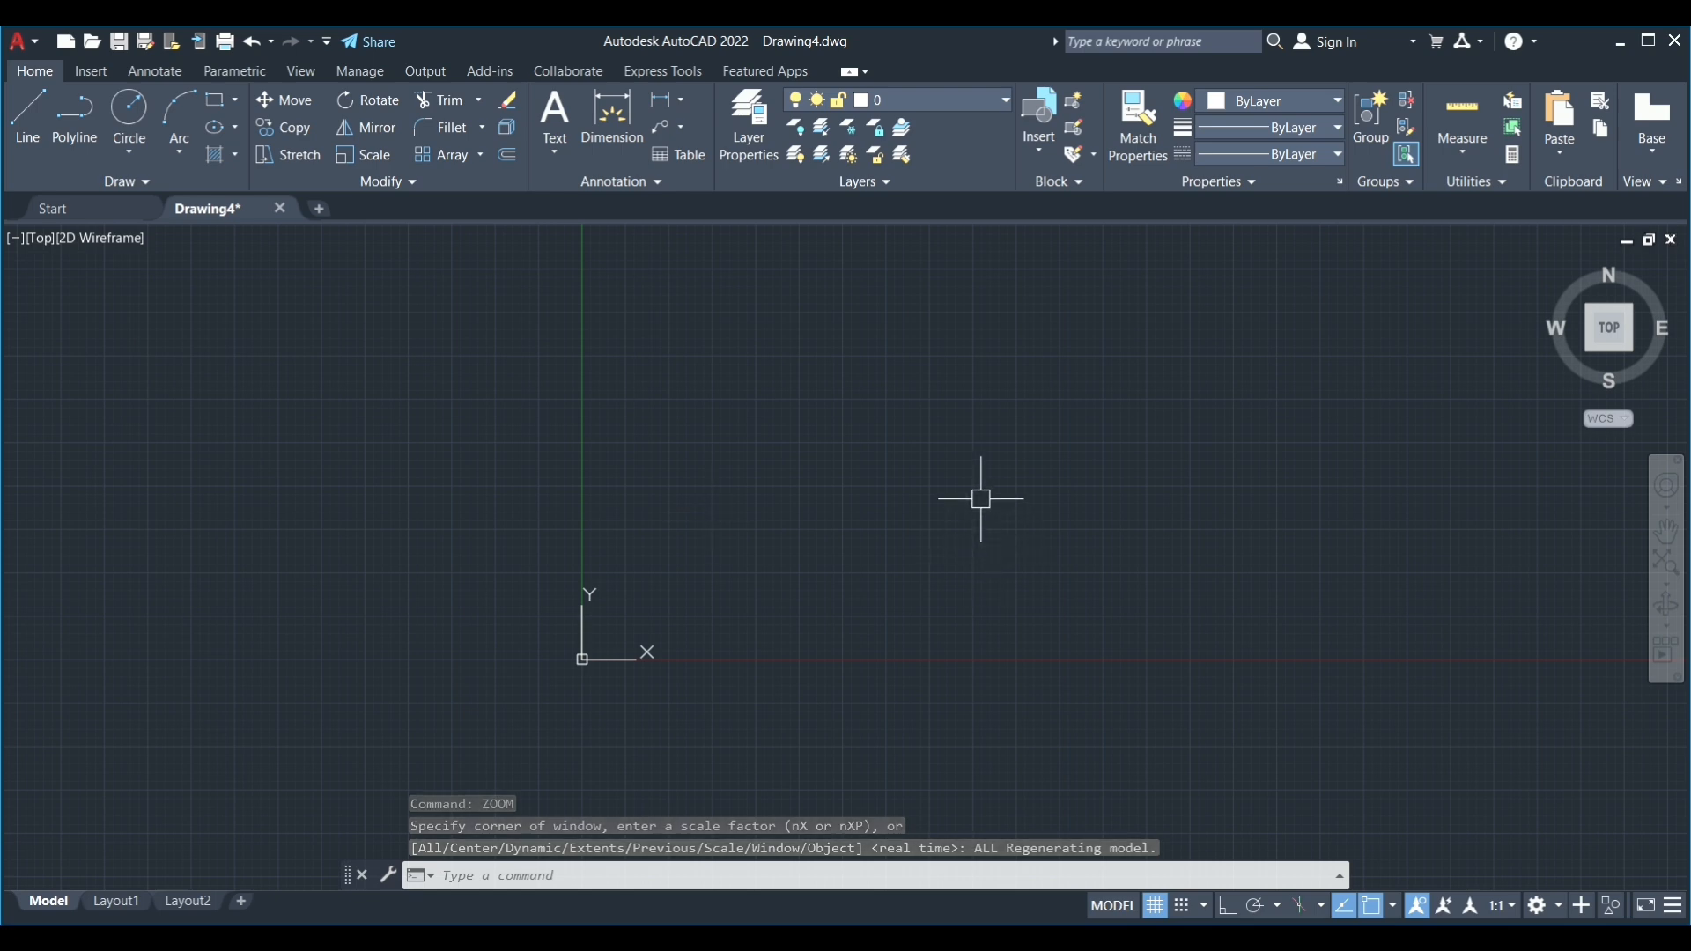
{"action": "scroll", "coordinate": [978, 494], "scroll_direction": "up", "scroll_amount": 2}
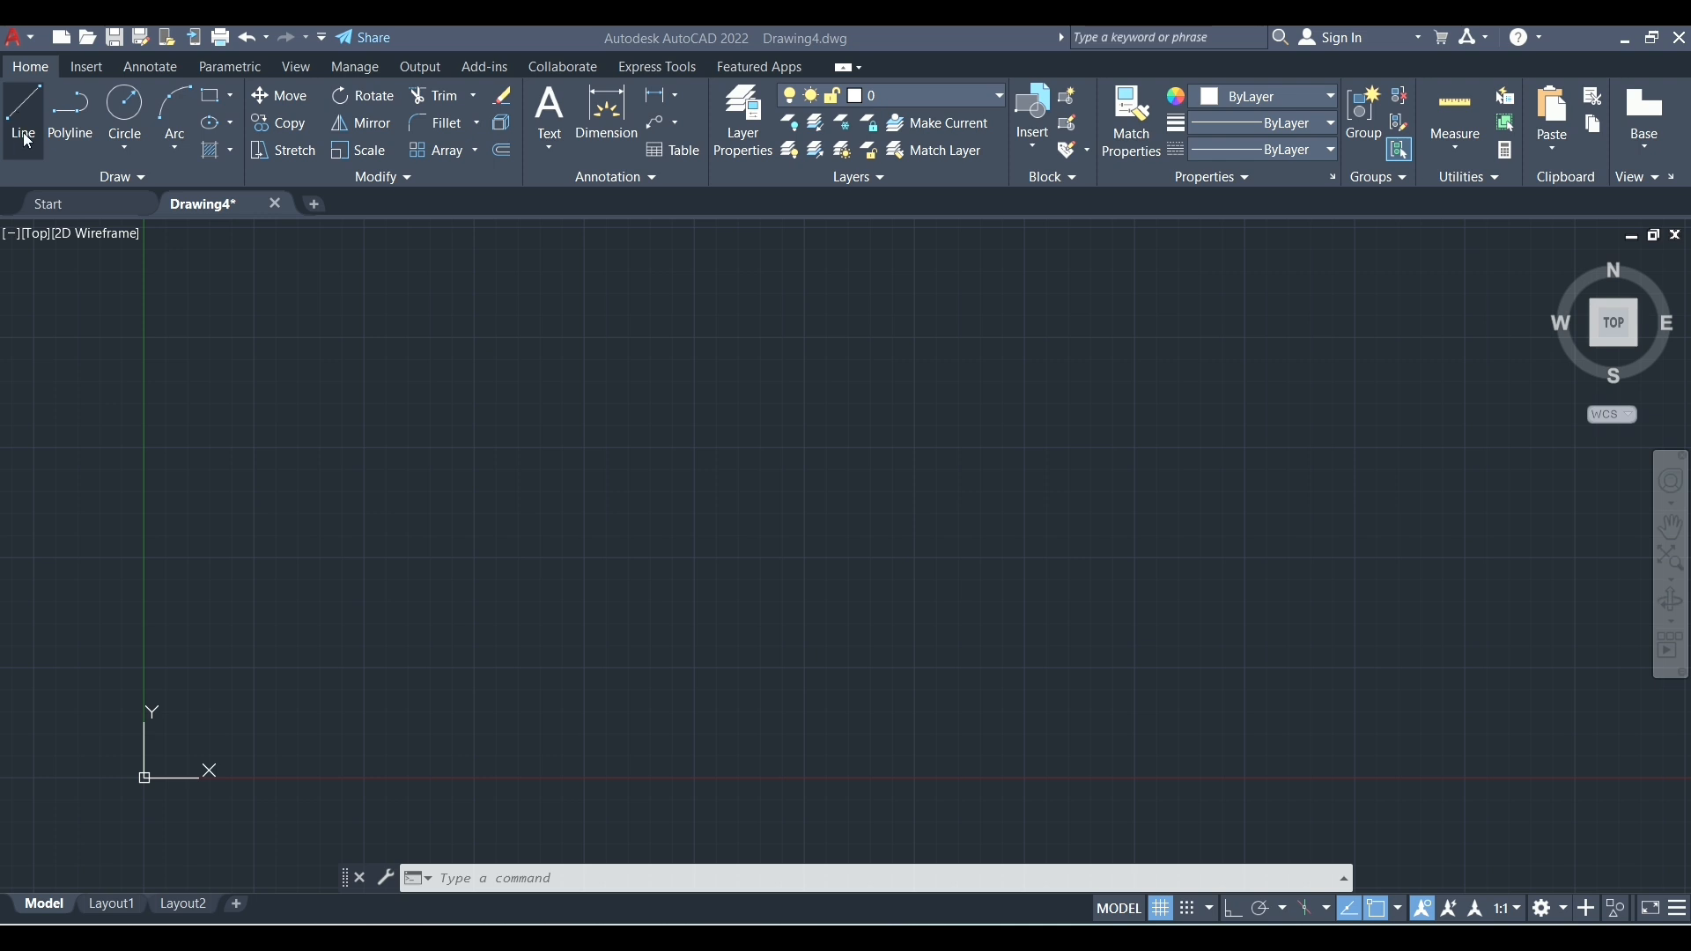
{"action": "left_click", "coordinate": [473, 877]}
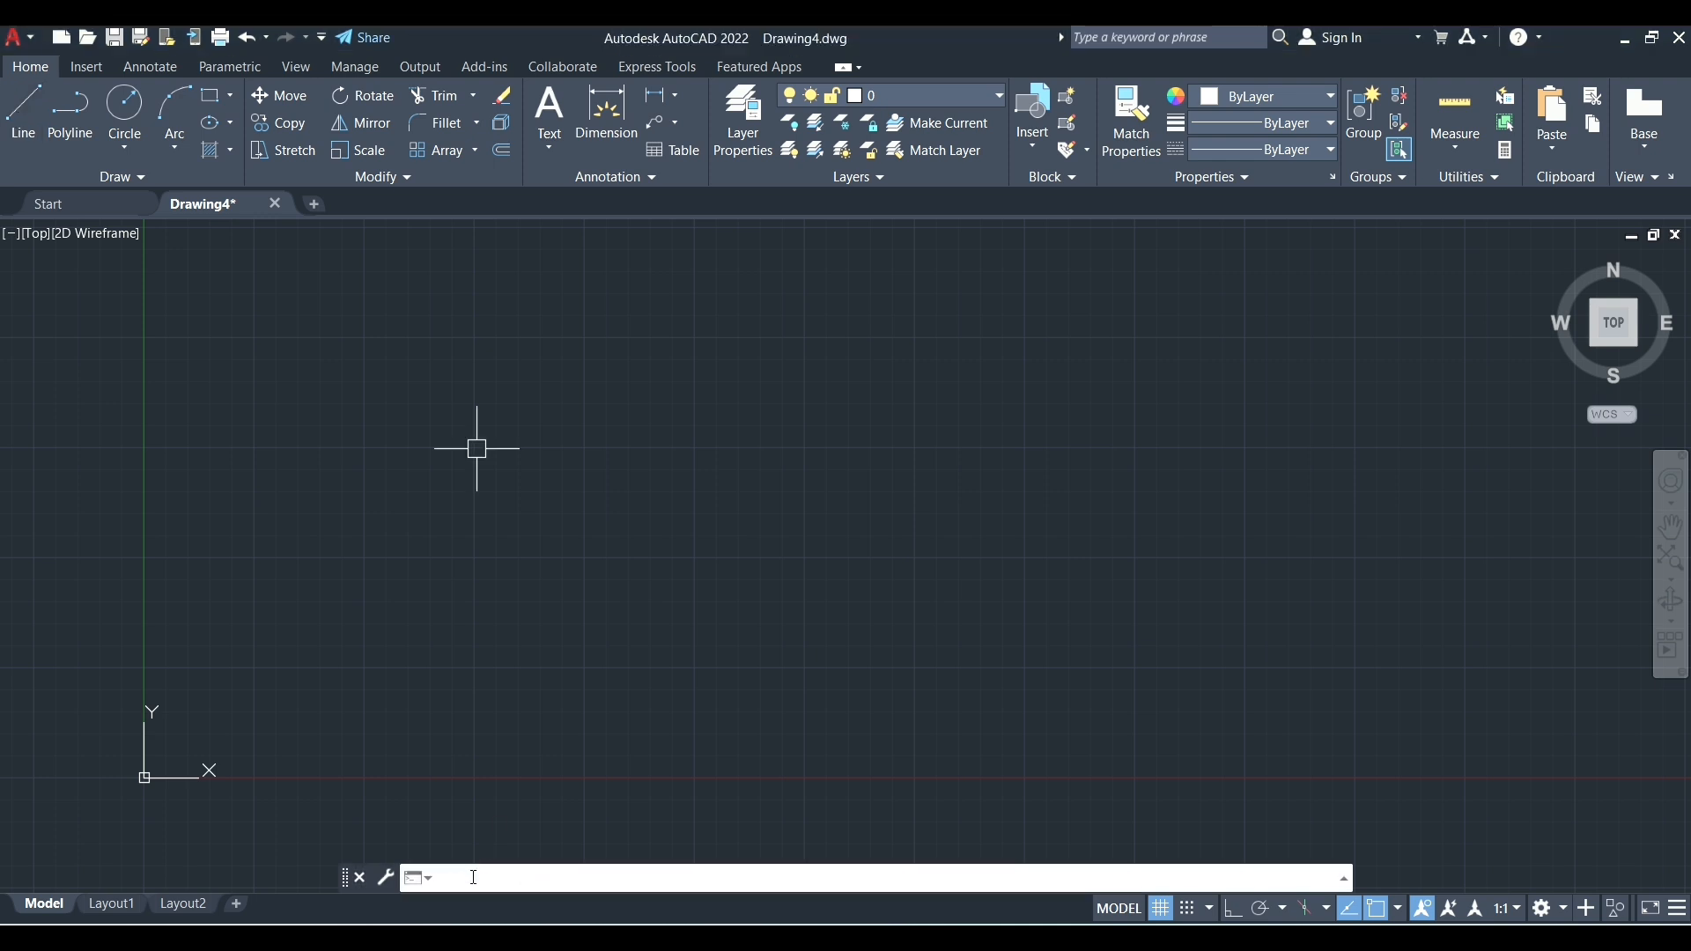
{"action": "type", "text": "L"}
{"action": "key", "text": "Return"}
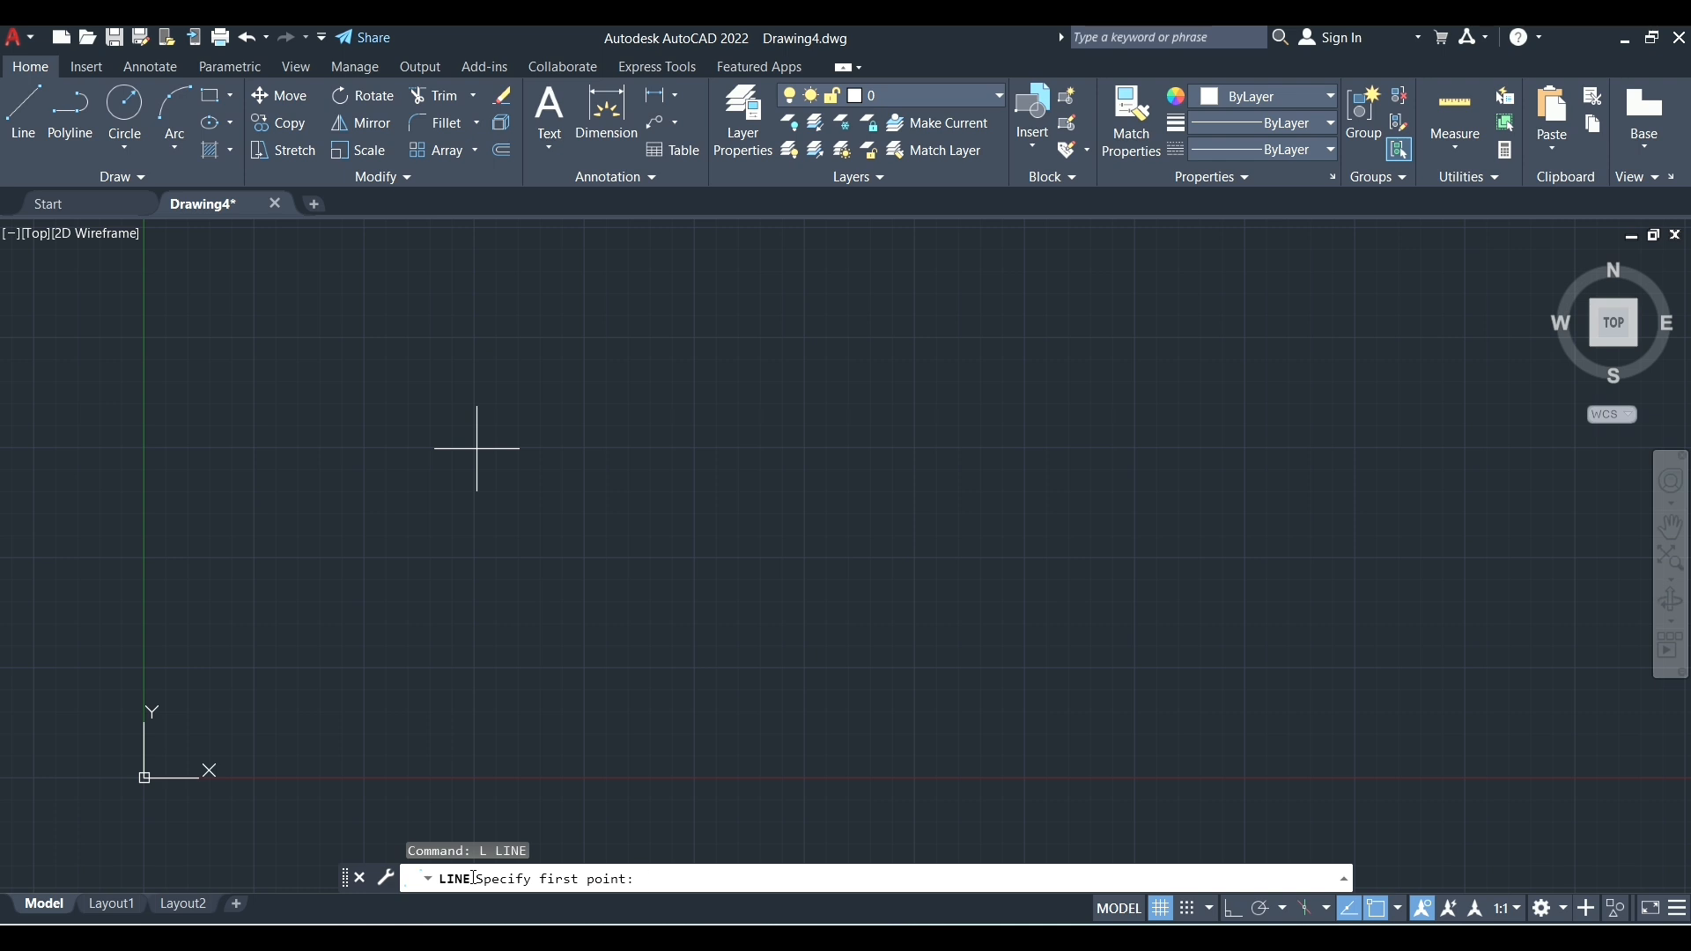
{"action": "scroll", "coordinate": [569, 512], "scroll_direction": "down", "scroll_amount": 2}
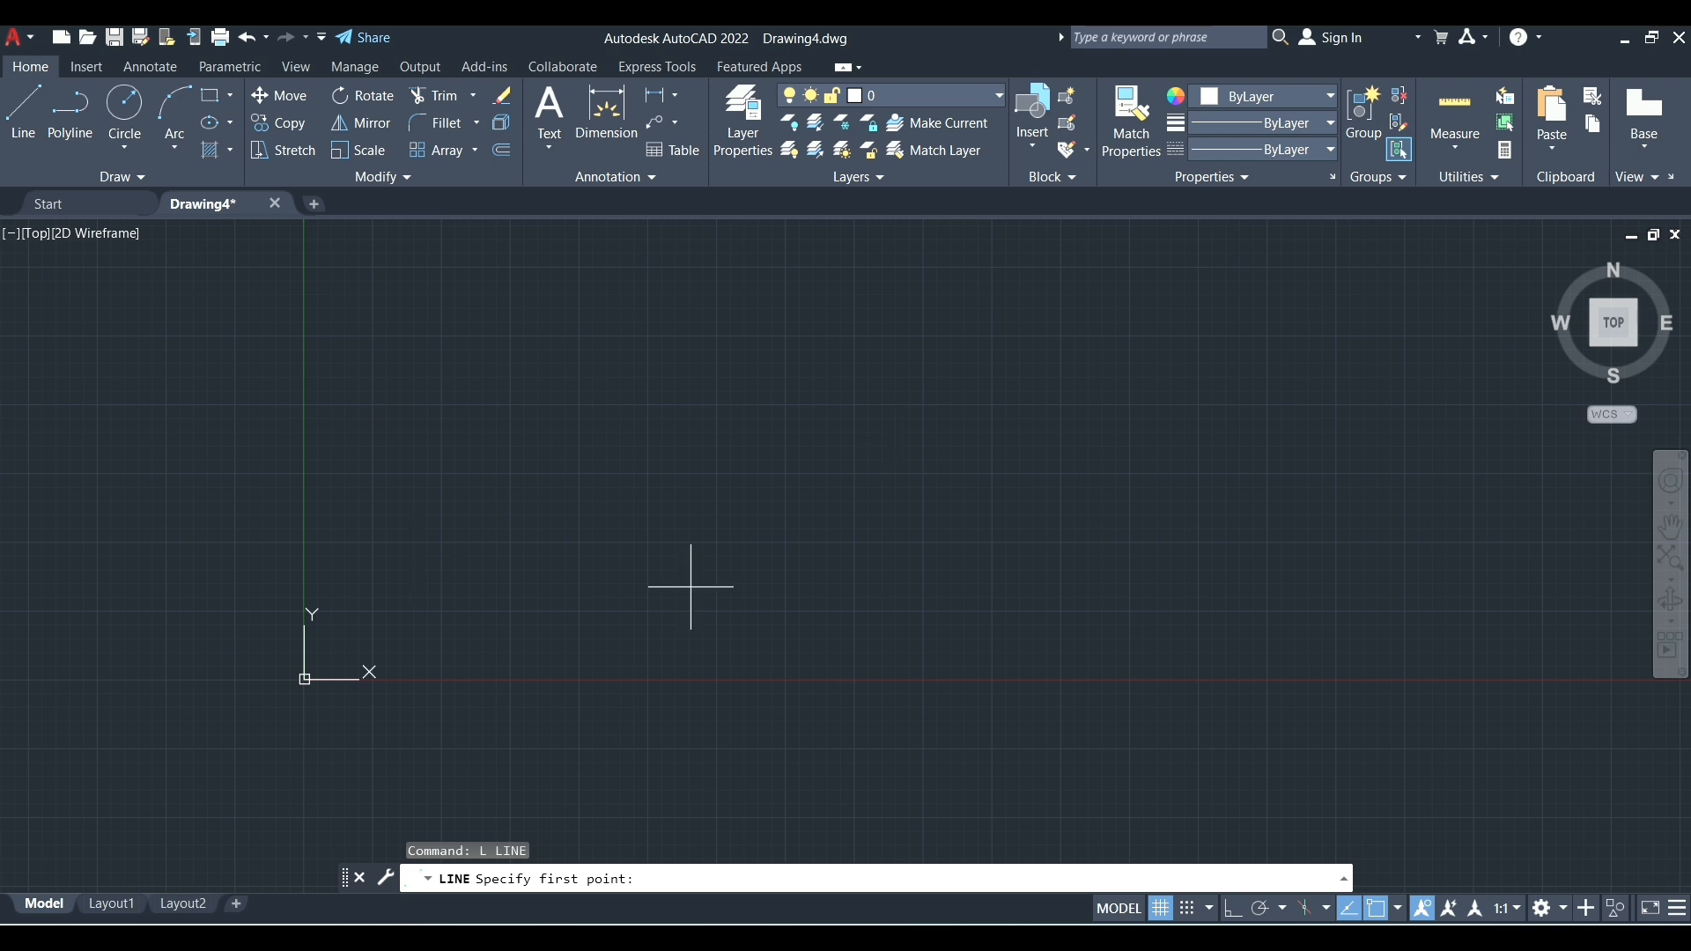
{"action": "left_click", "coordinate": [477, 610]}
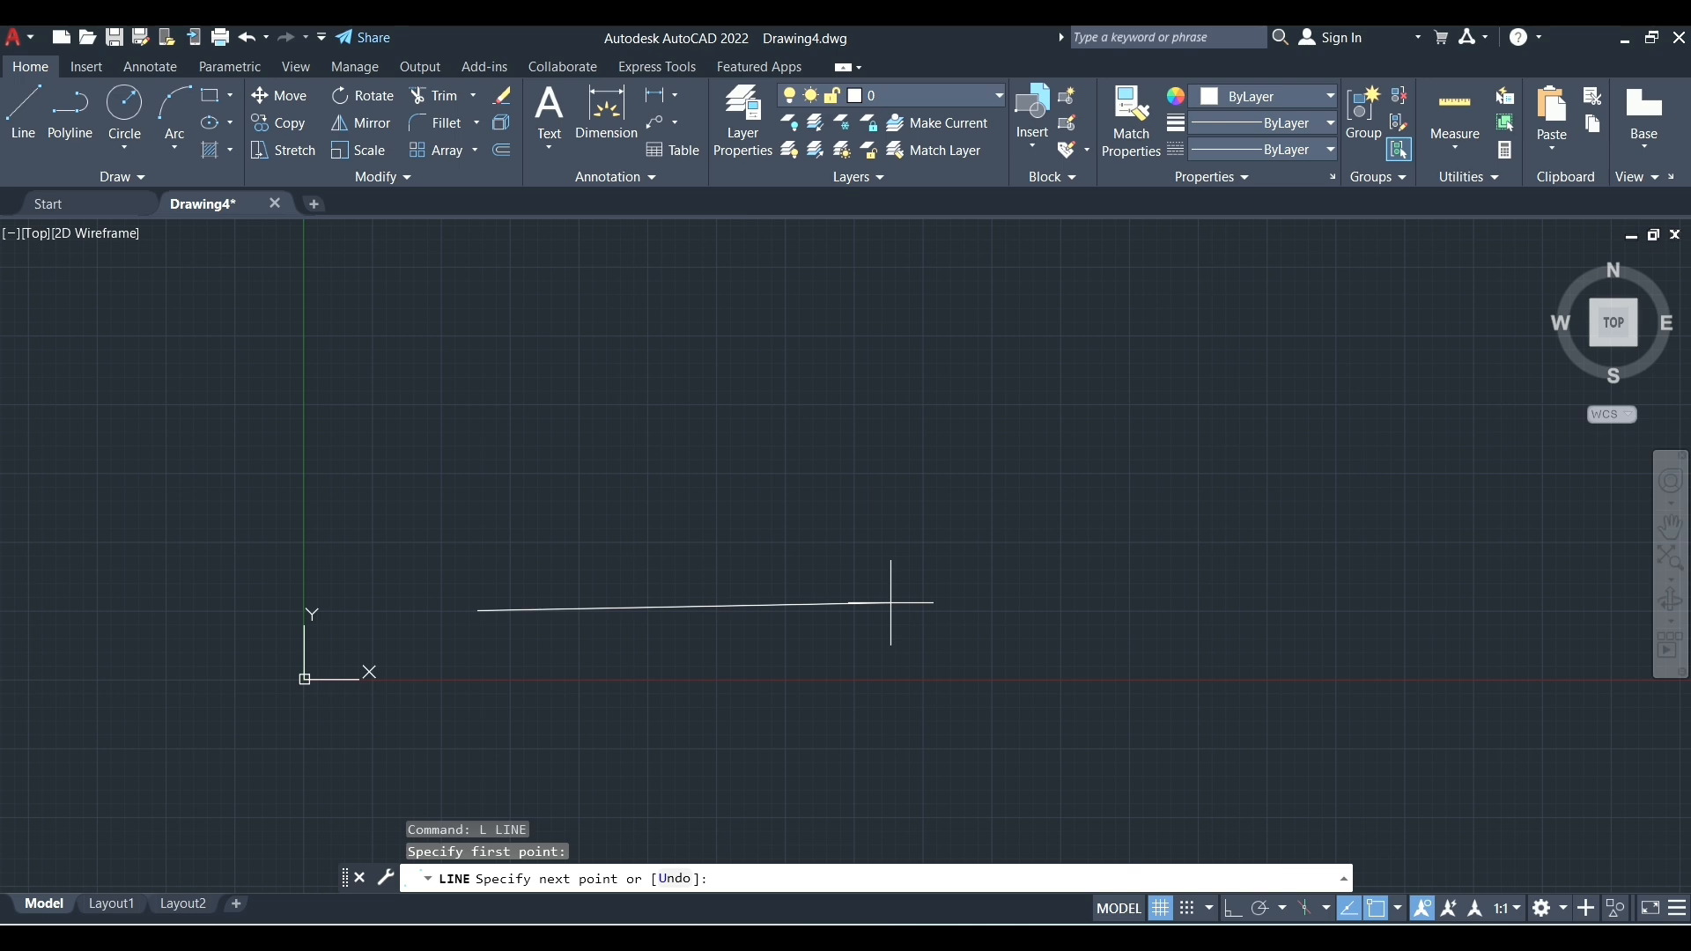
- Turn on Ortho mode to restrict line drawing to horizontal and vertical directions
{"action": "key", "text": "F8"}
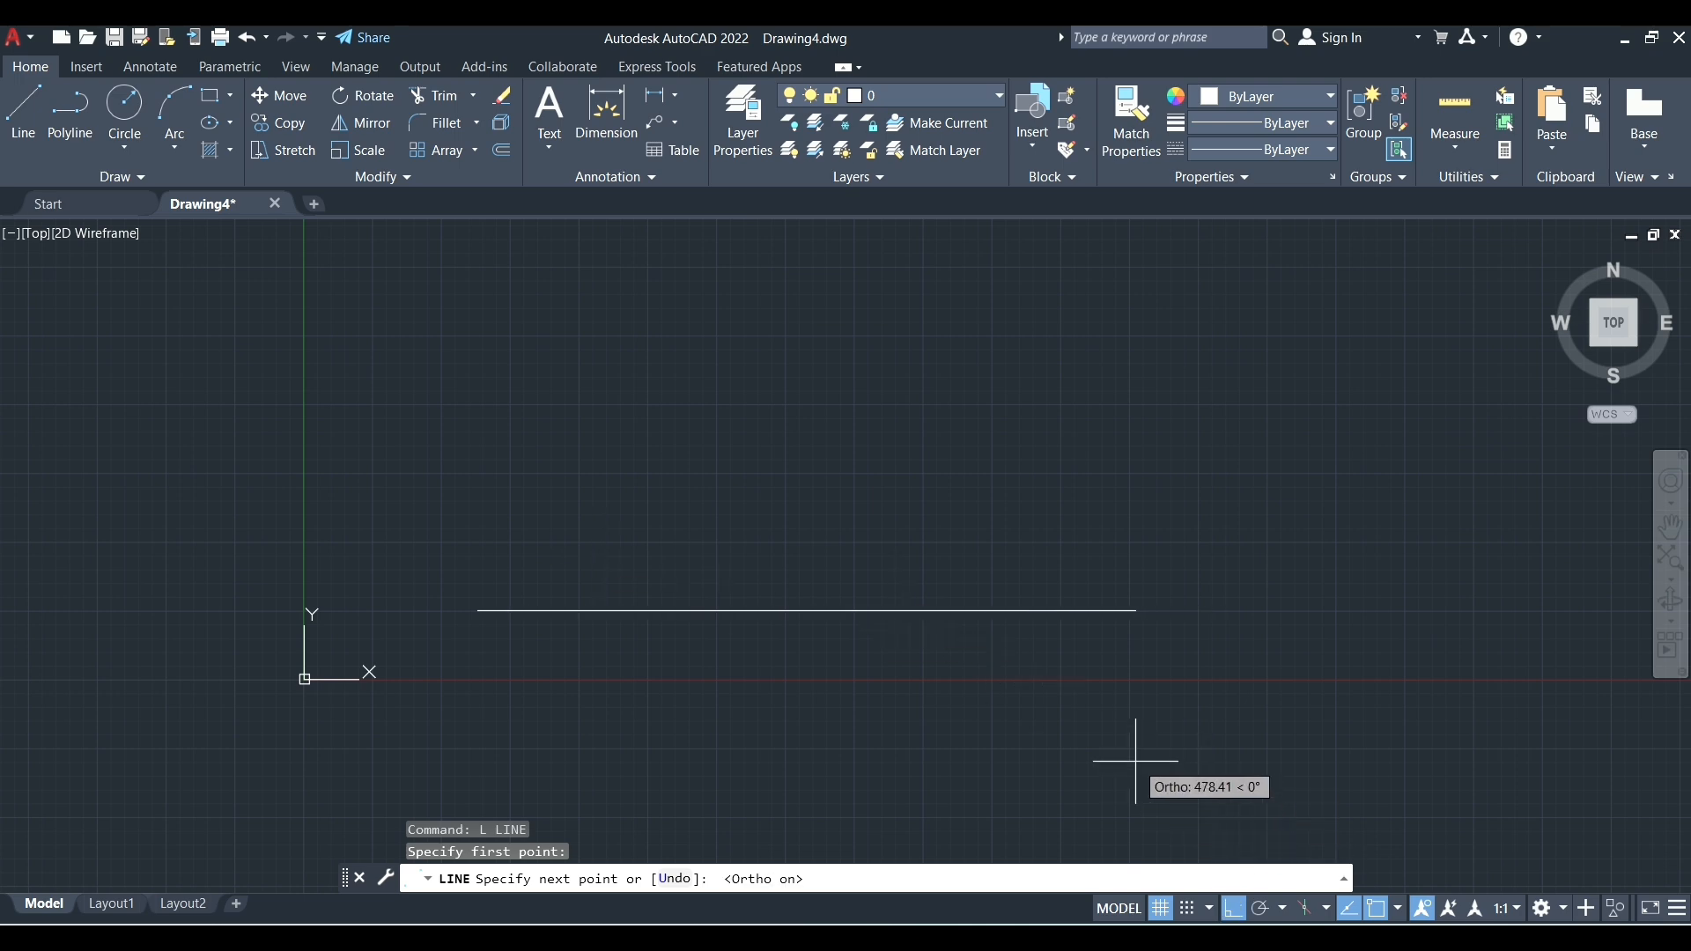
{"action": "left_click", "coordinate": [1234, 908]}
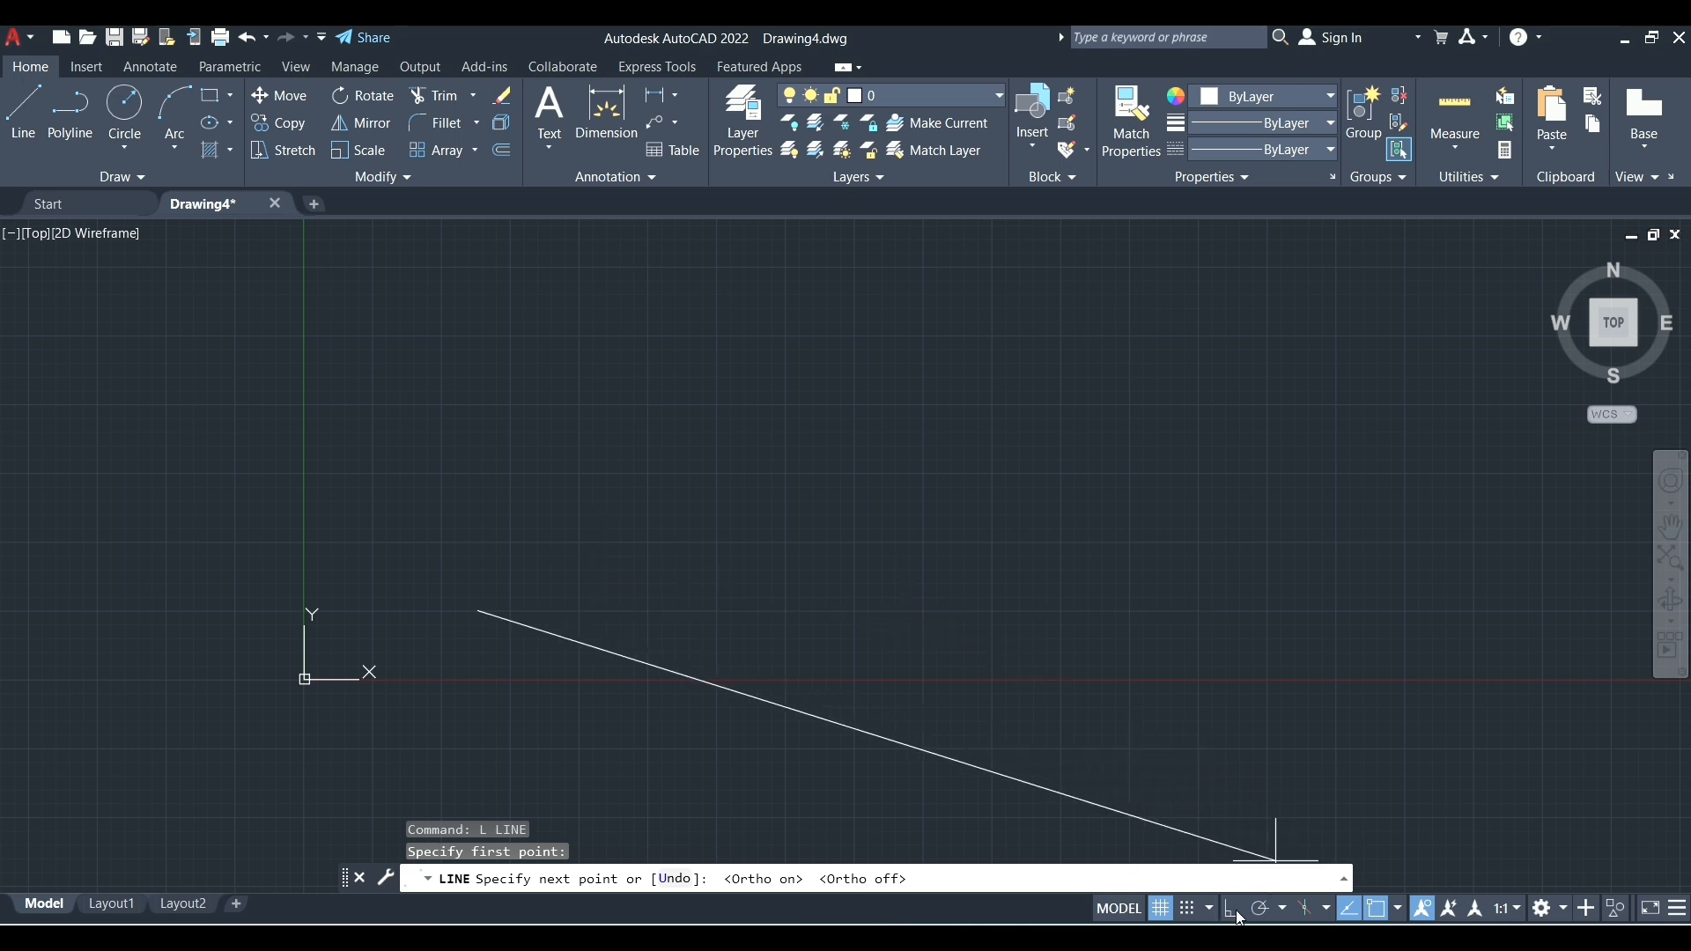
{"action": "key", "text": "F8"}
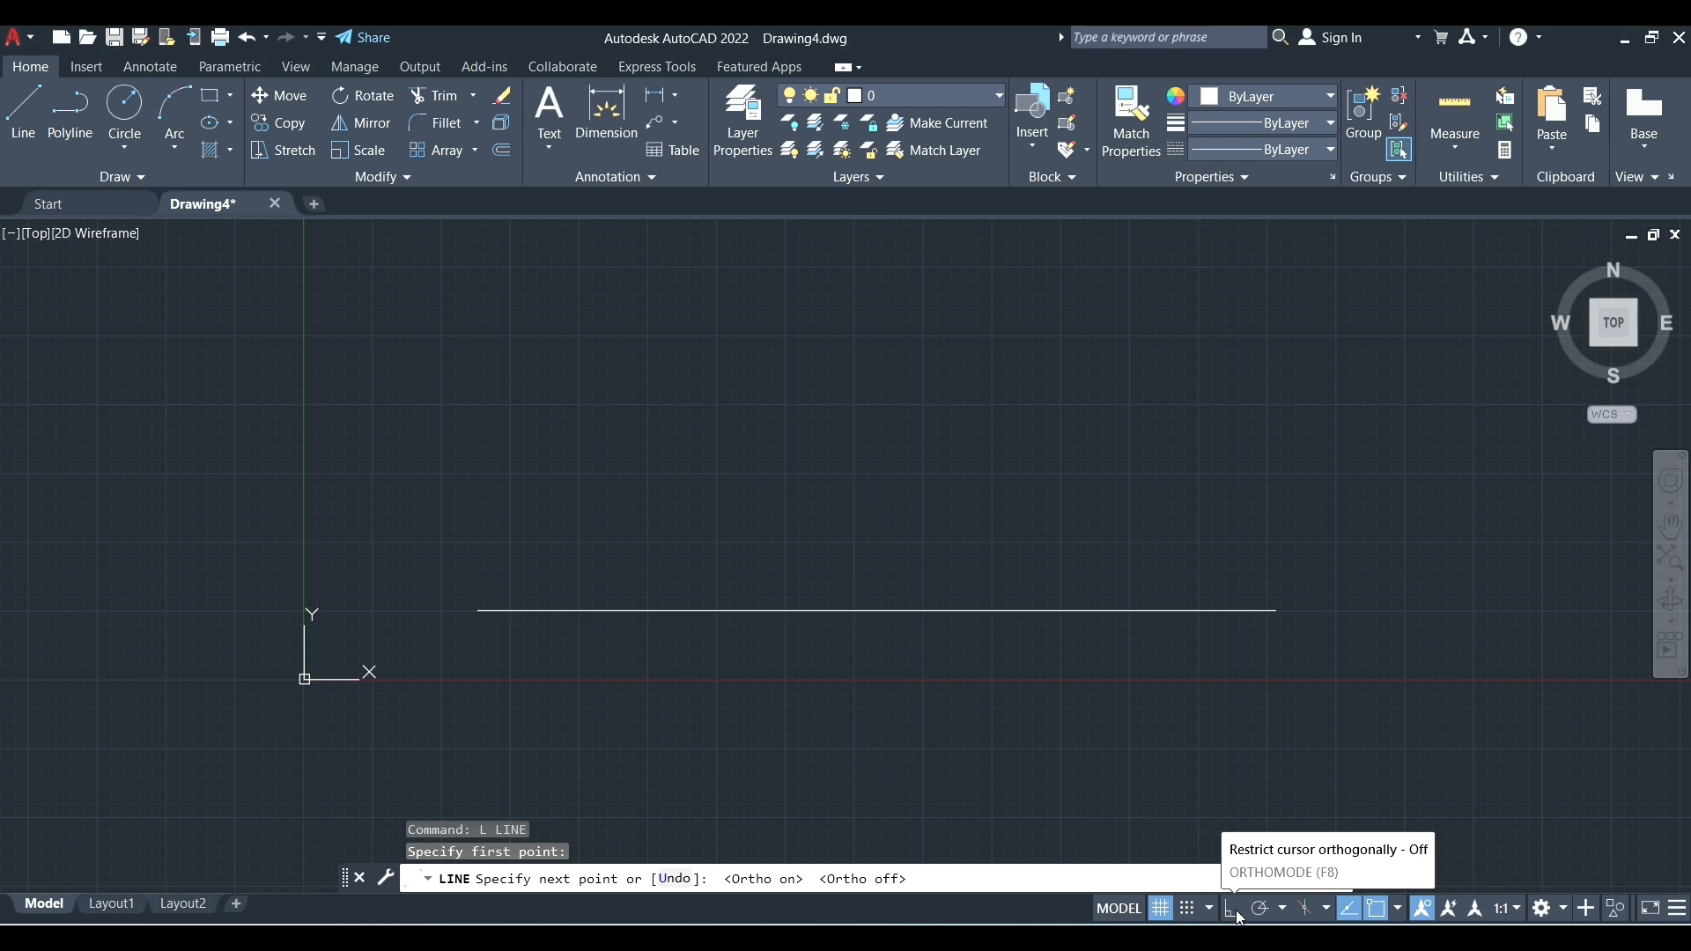
{"action": "left_click", "coordinate": [1237, 912]}
{"action": "left_click", "coordinate": [1236, 911]}
{"action": "left_click", "coordinate": [1235, 911]}
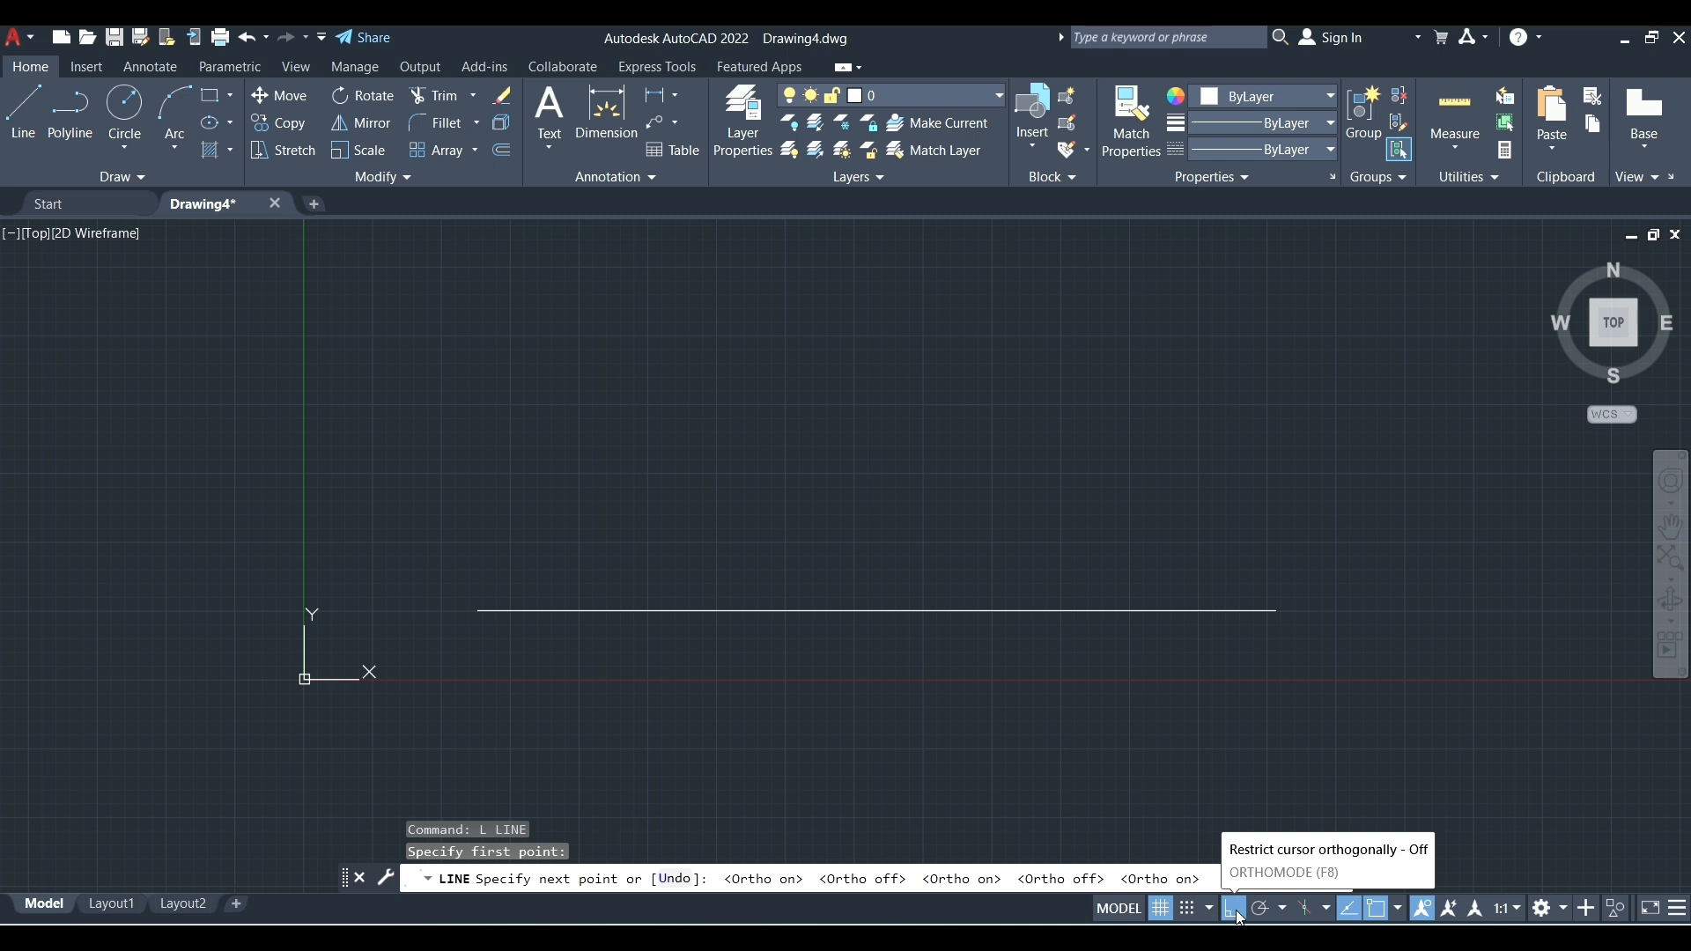
{"action": "left_click", "coordinate": [1237, 912]}
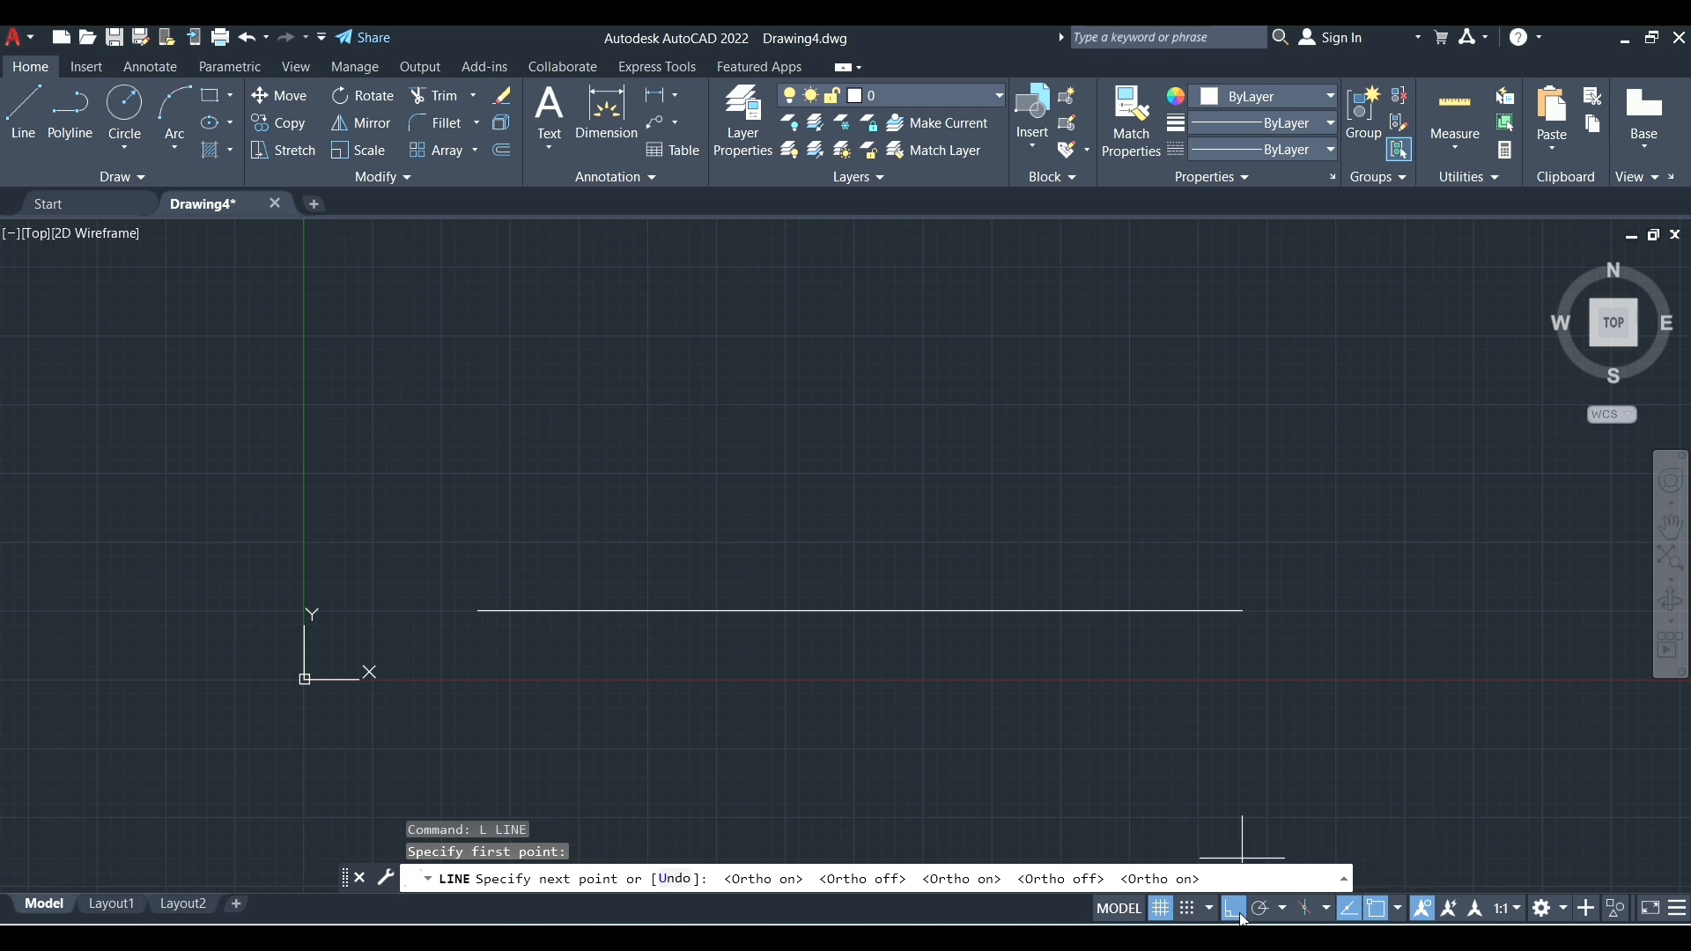
{"action": "left_click", "coordinate": [1236, 912]}
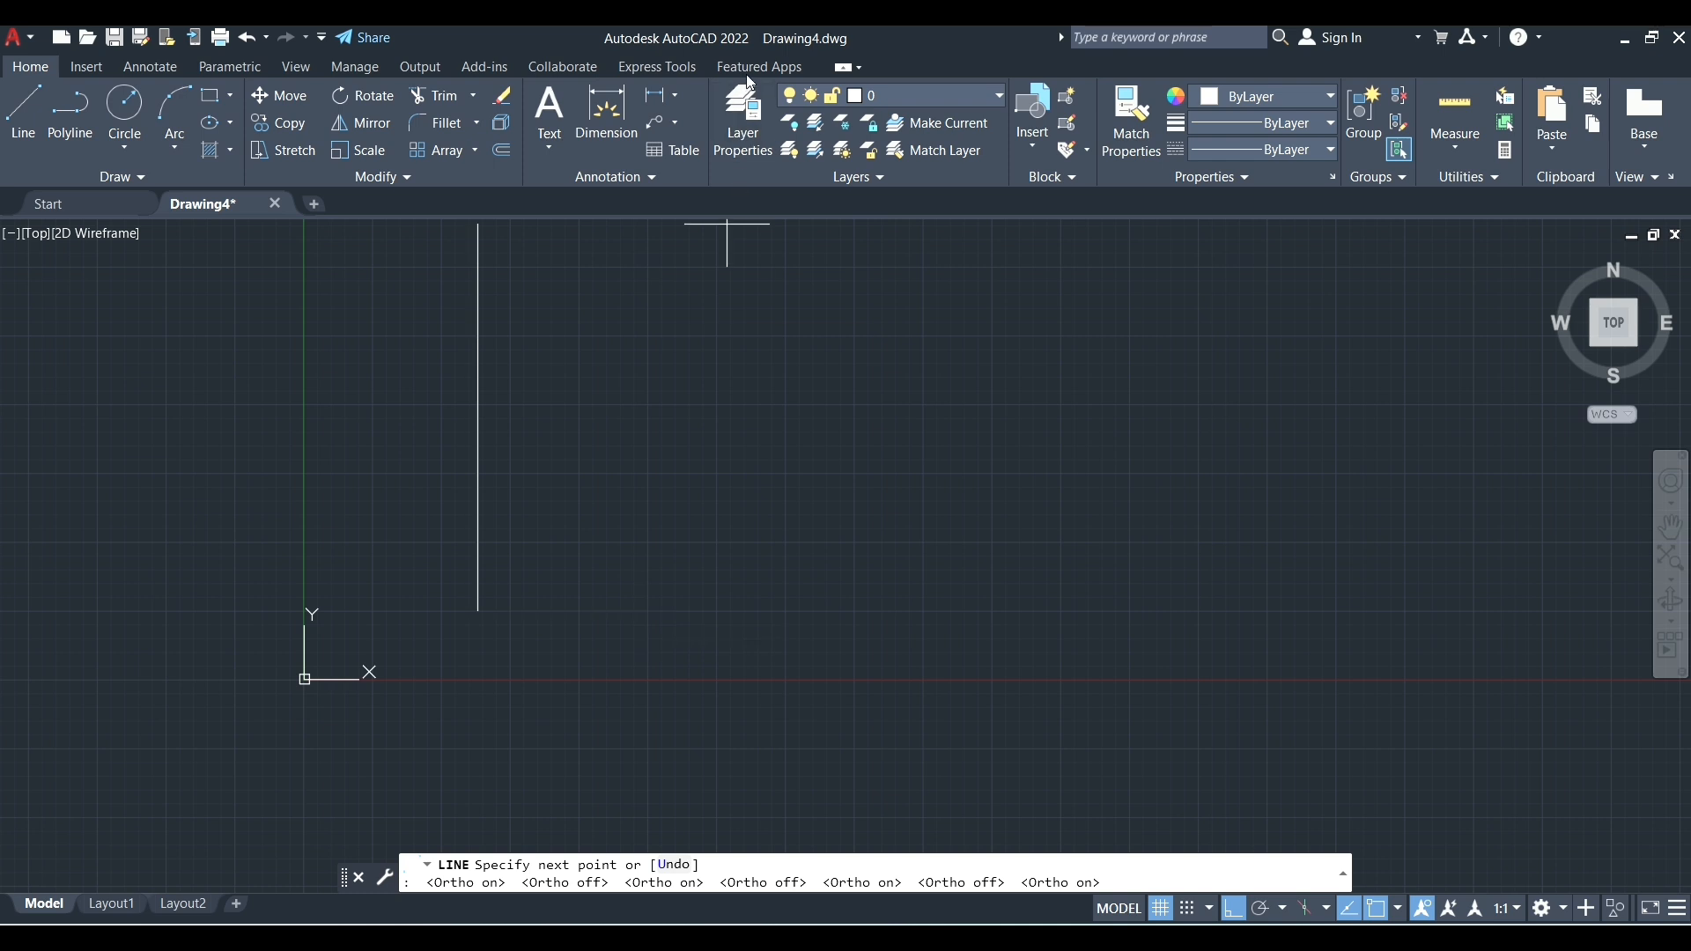
{"action": "left_click", "coordinate": [23, 115]}
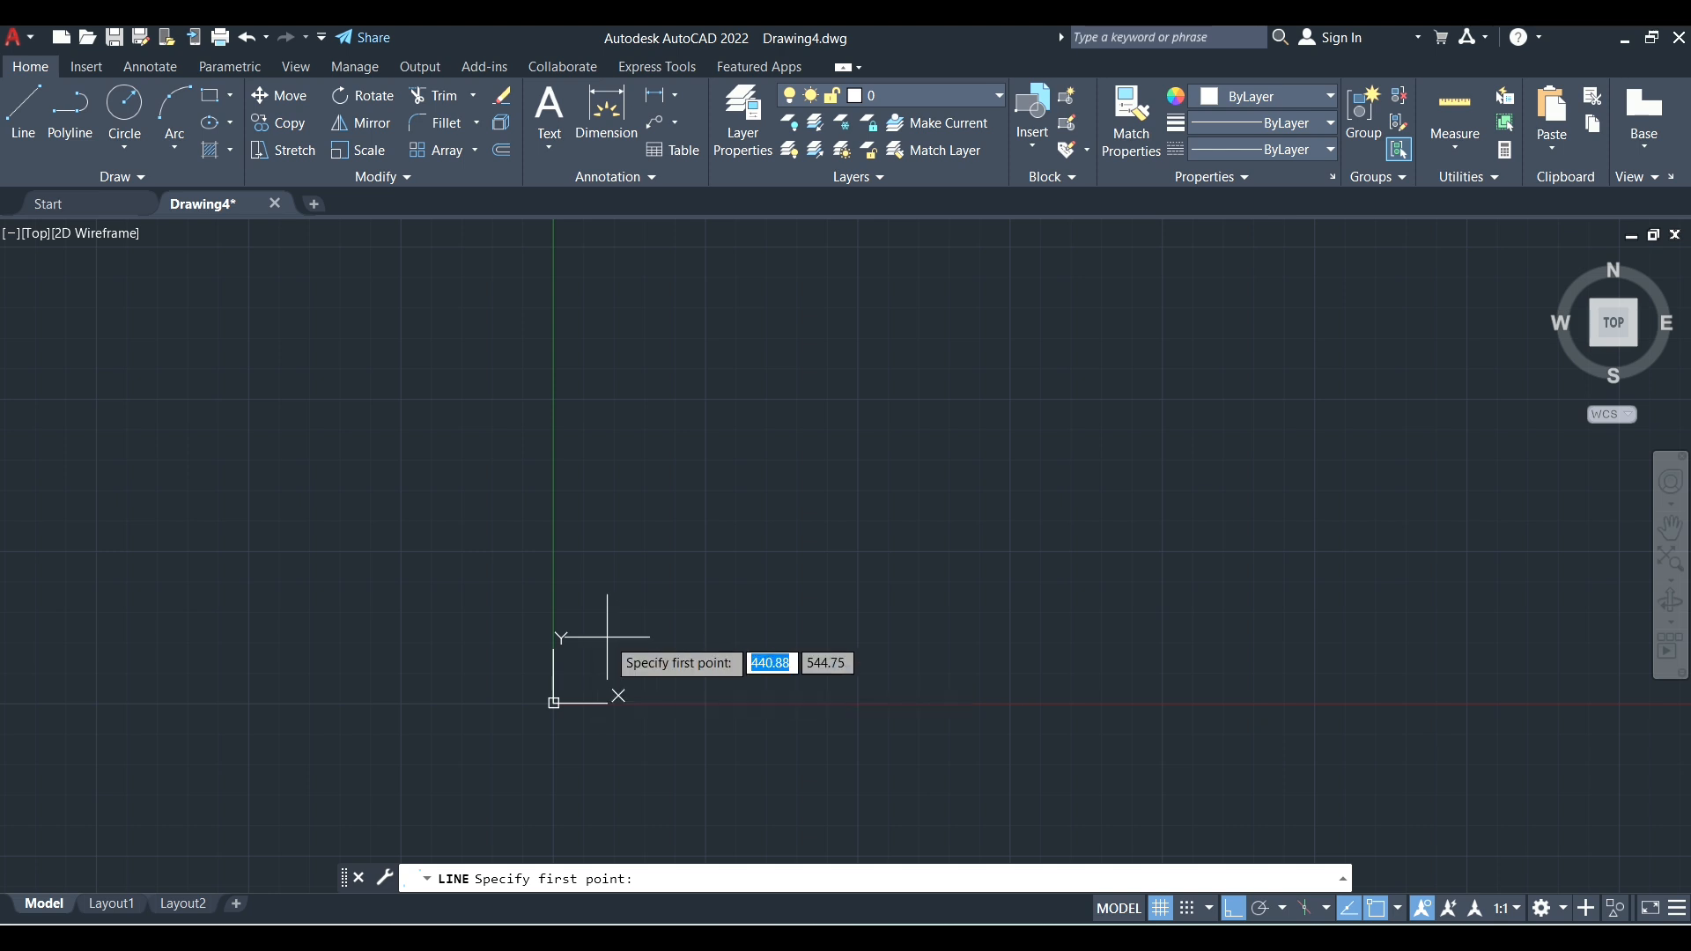
{"action": "type", "text": "0,0"}
{"action": "key", "text": "Return"}
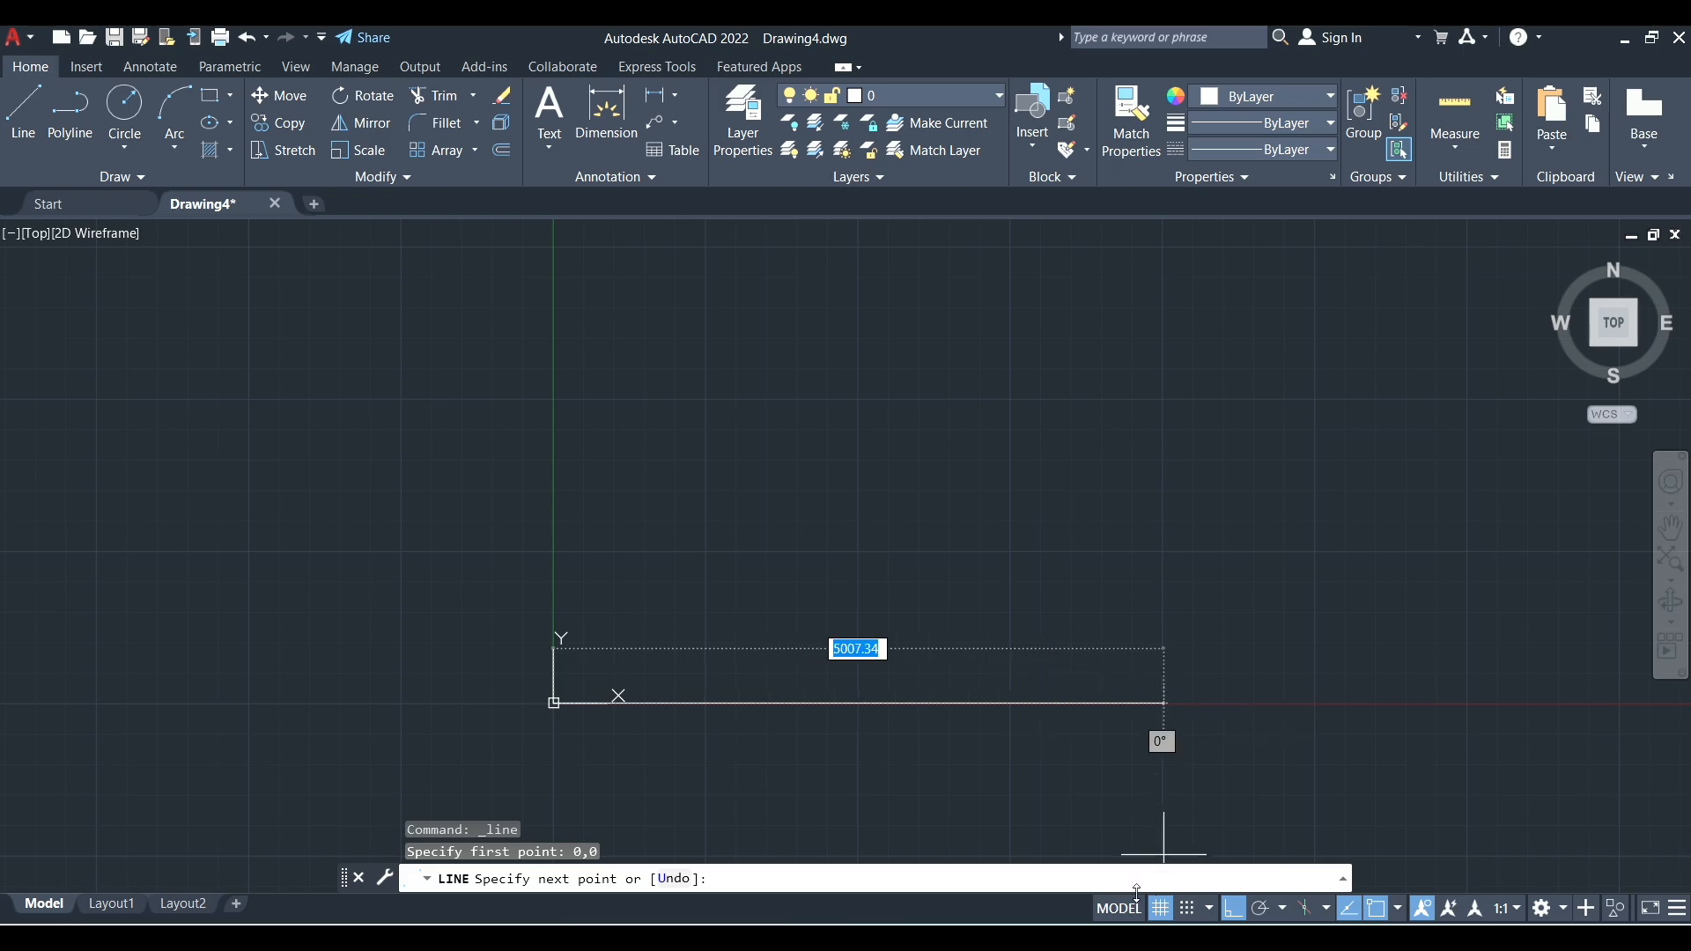
{"action": "key", "text": "alt+Tab"}
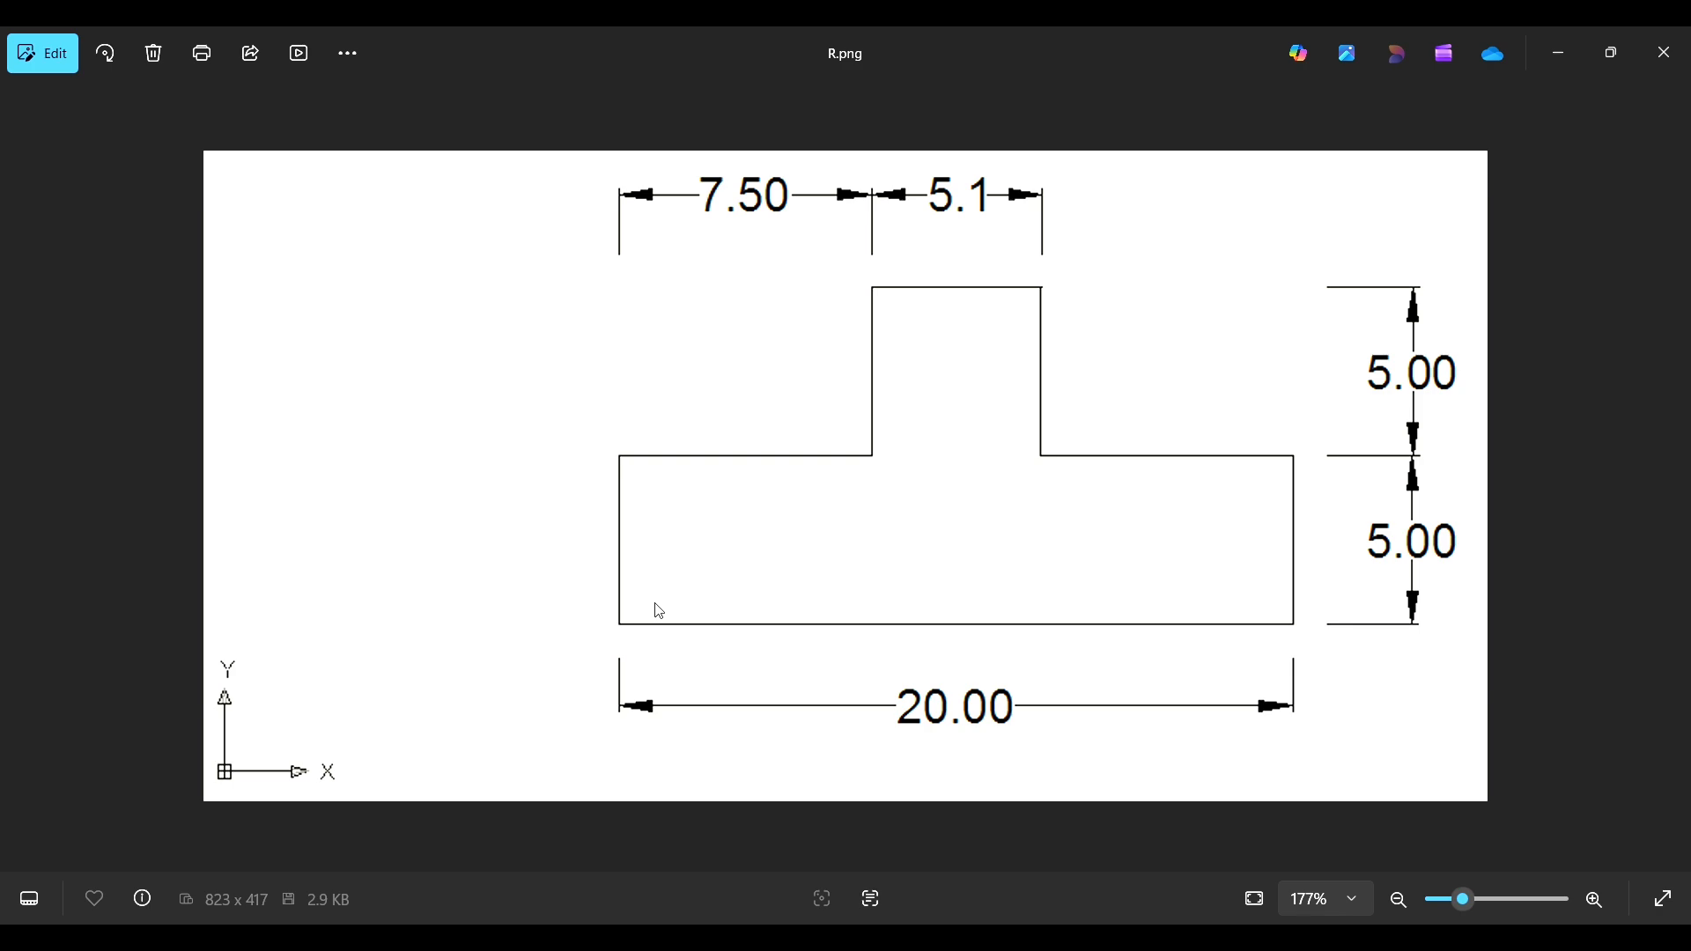
{"action": "key", "text": "alt+Tab"}
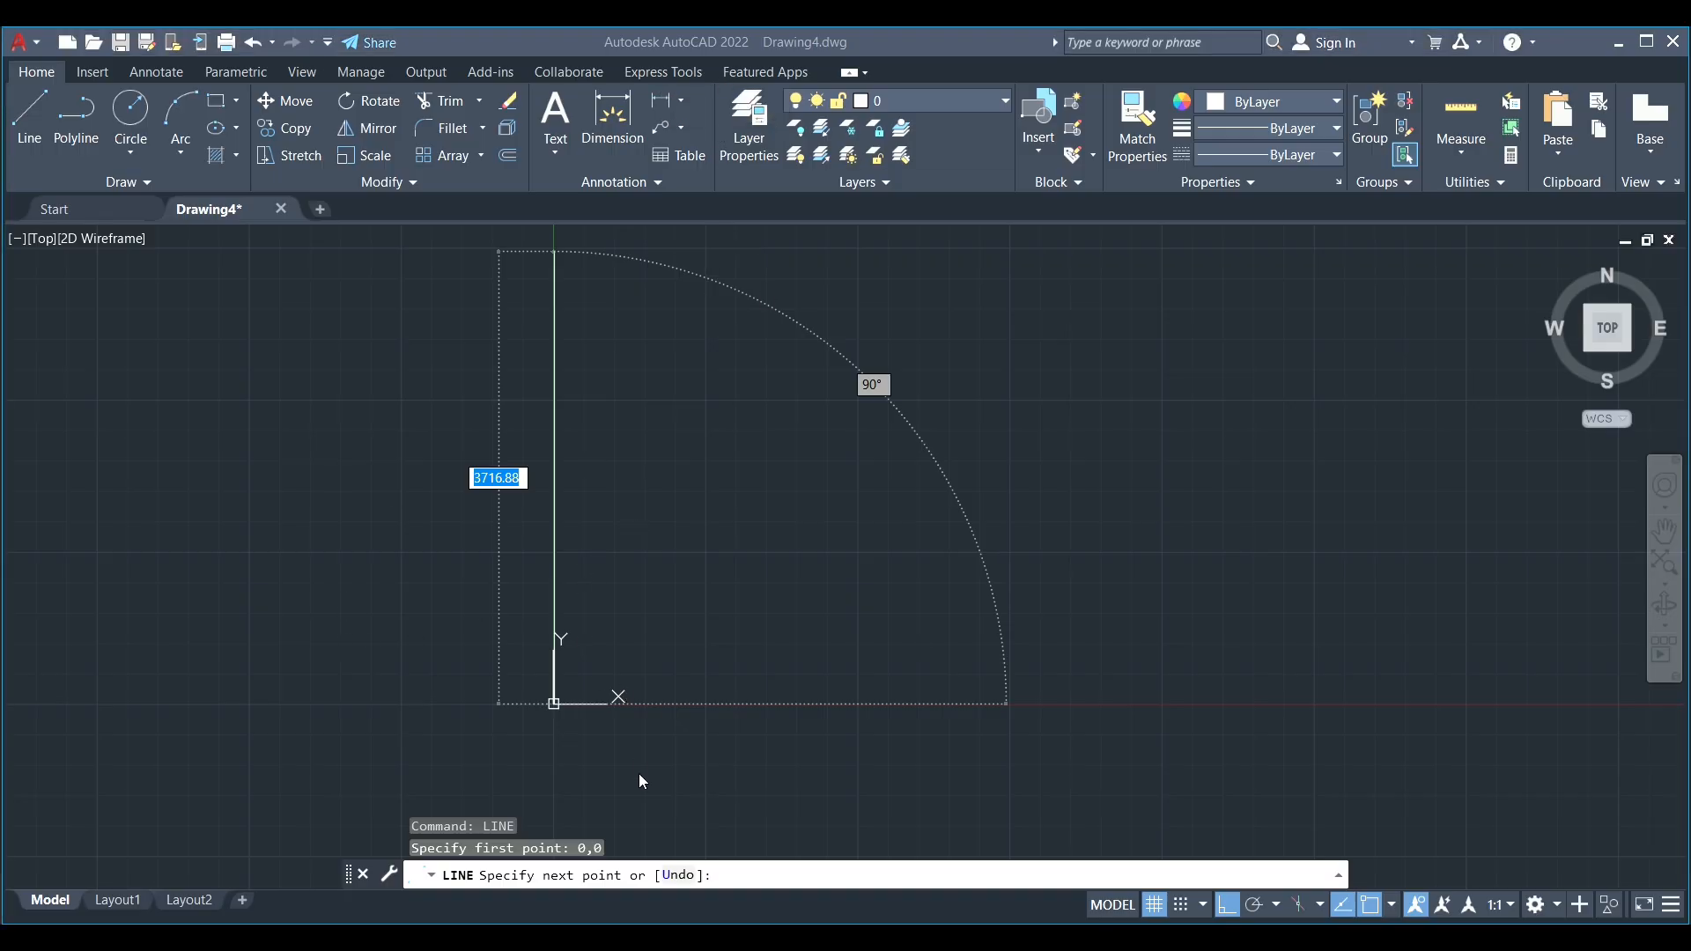
{"action": "key", "text": "Escape"}
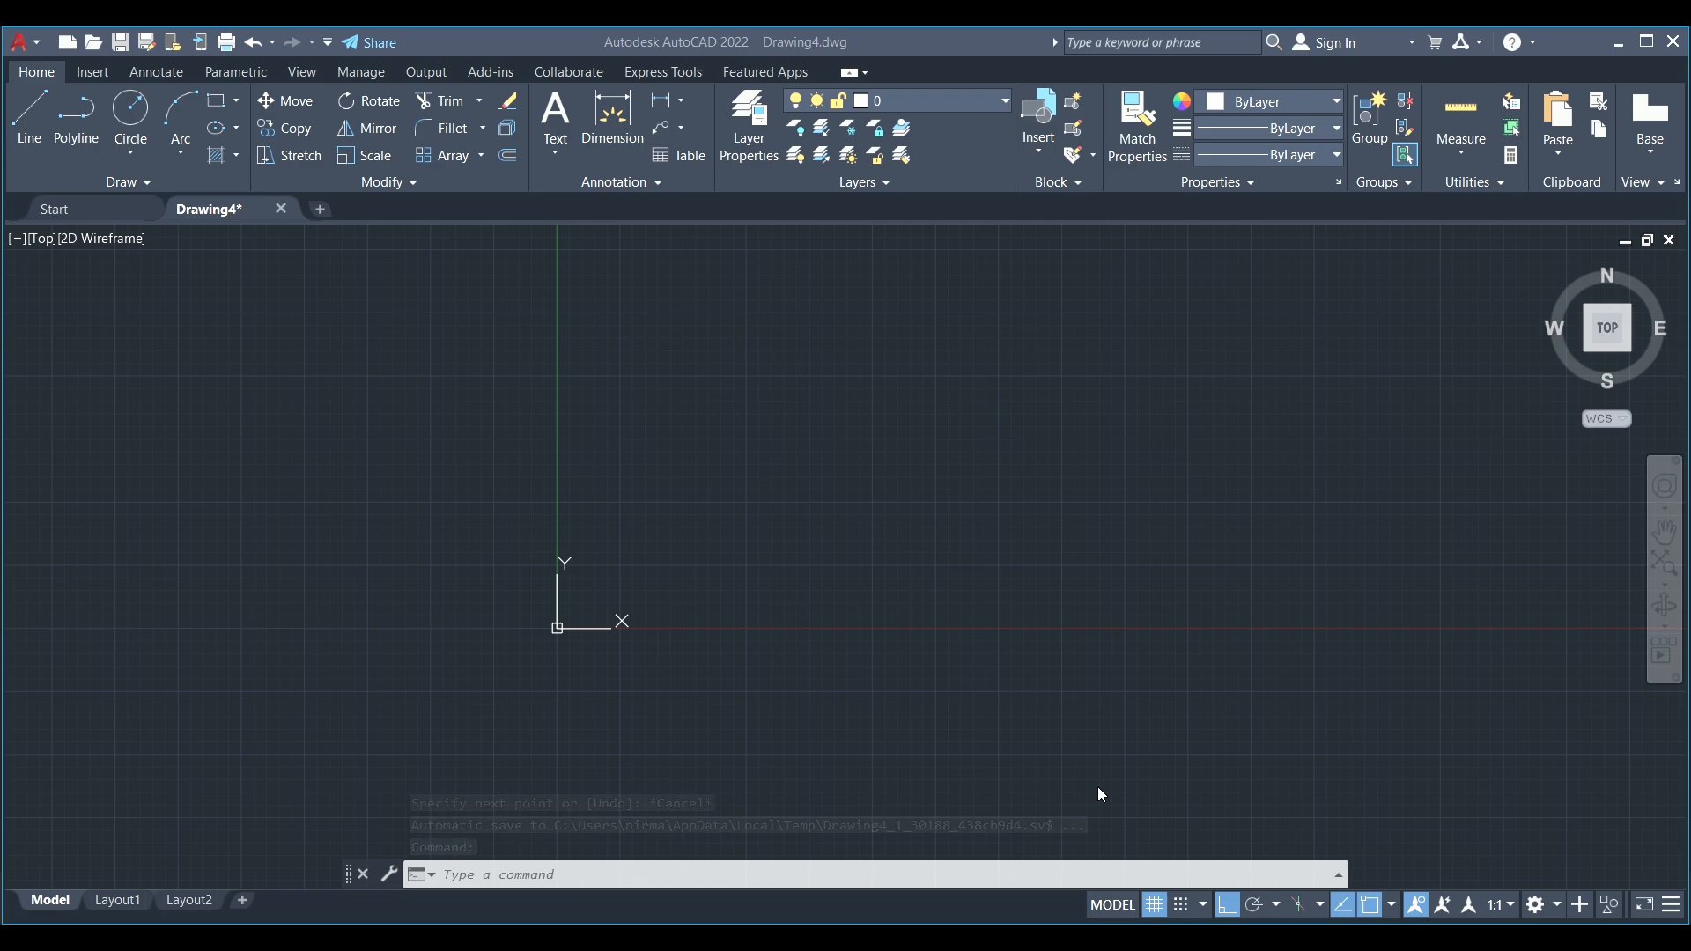
- Arrange the R.png reference image on the right half of the screen and AutoCAD on the left half
{"action": "left_click", "coordinate": [1092, 938]}
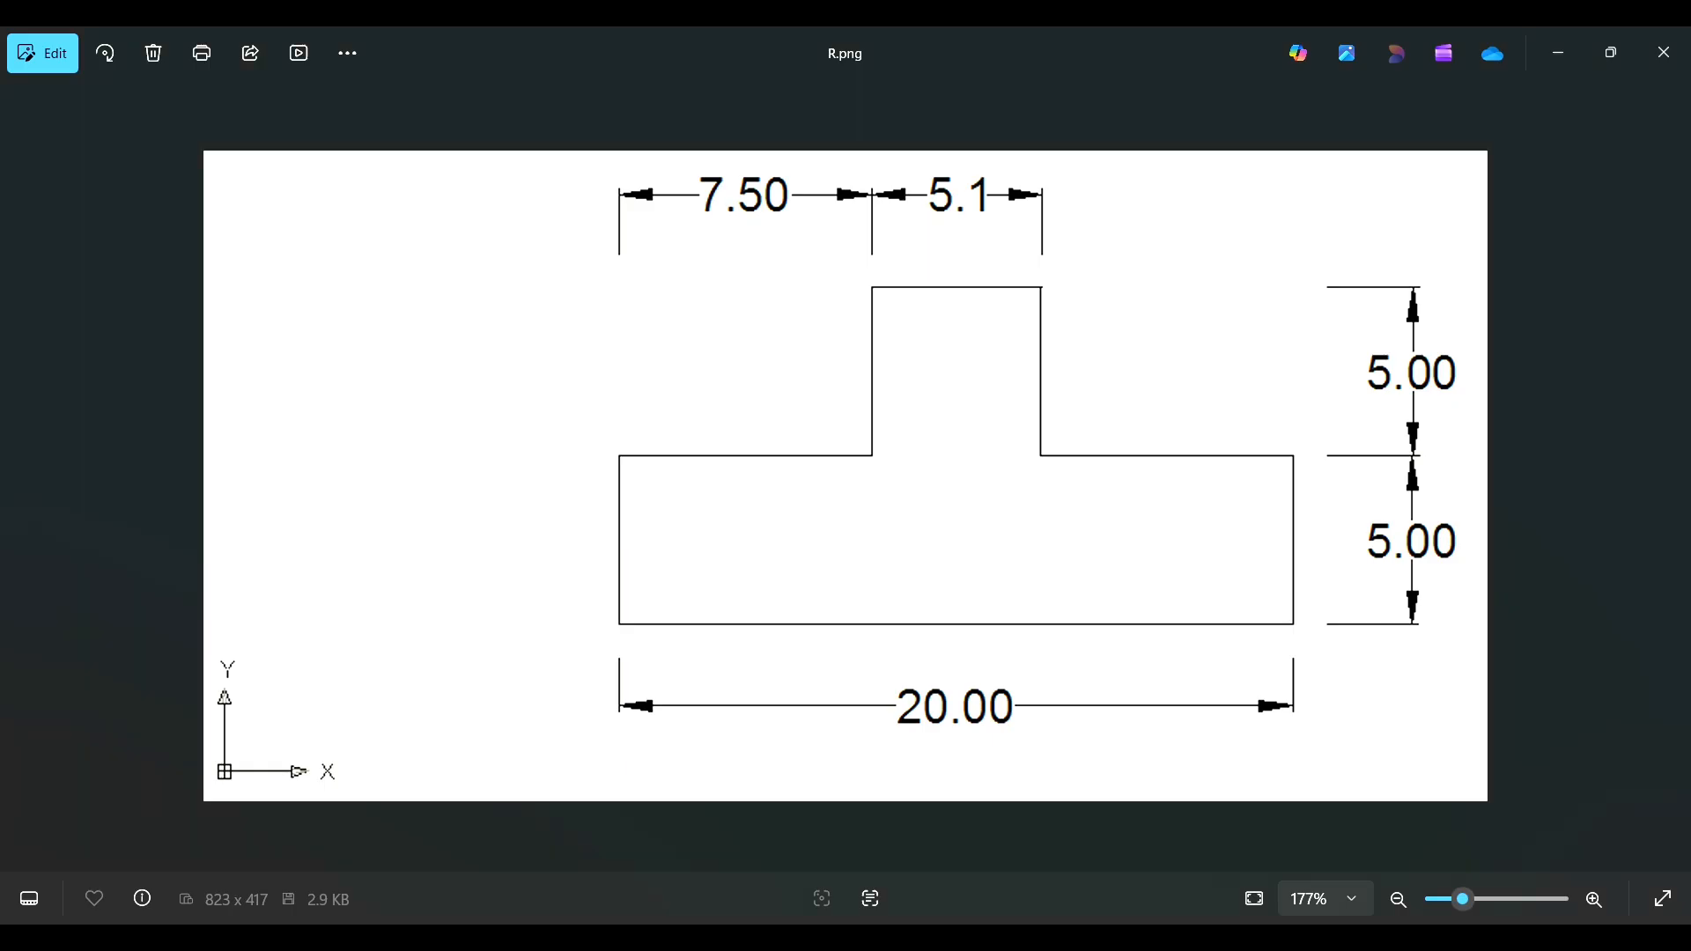
{"action": "key", "text": "super+Right"}
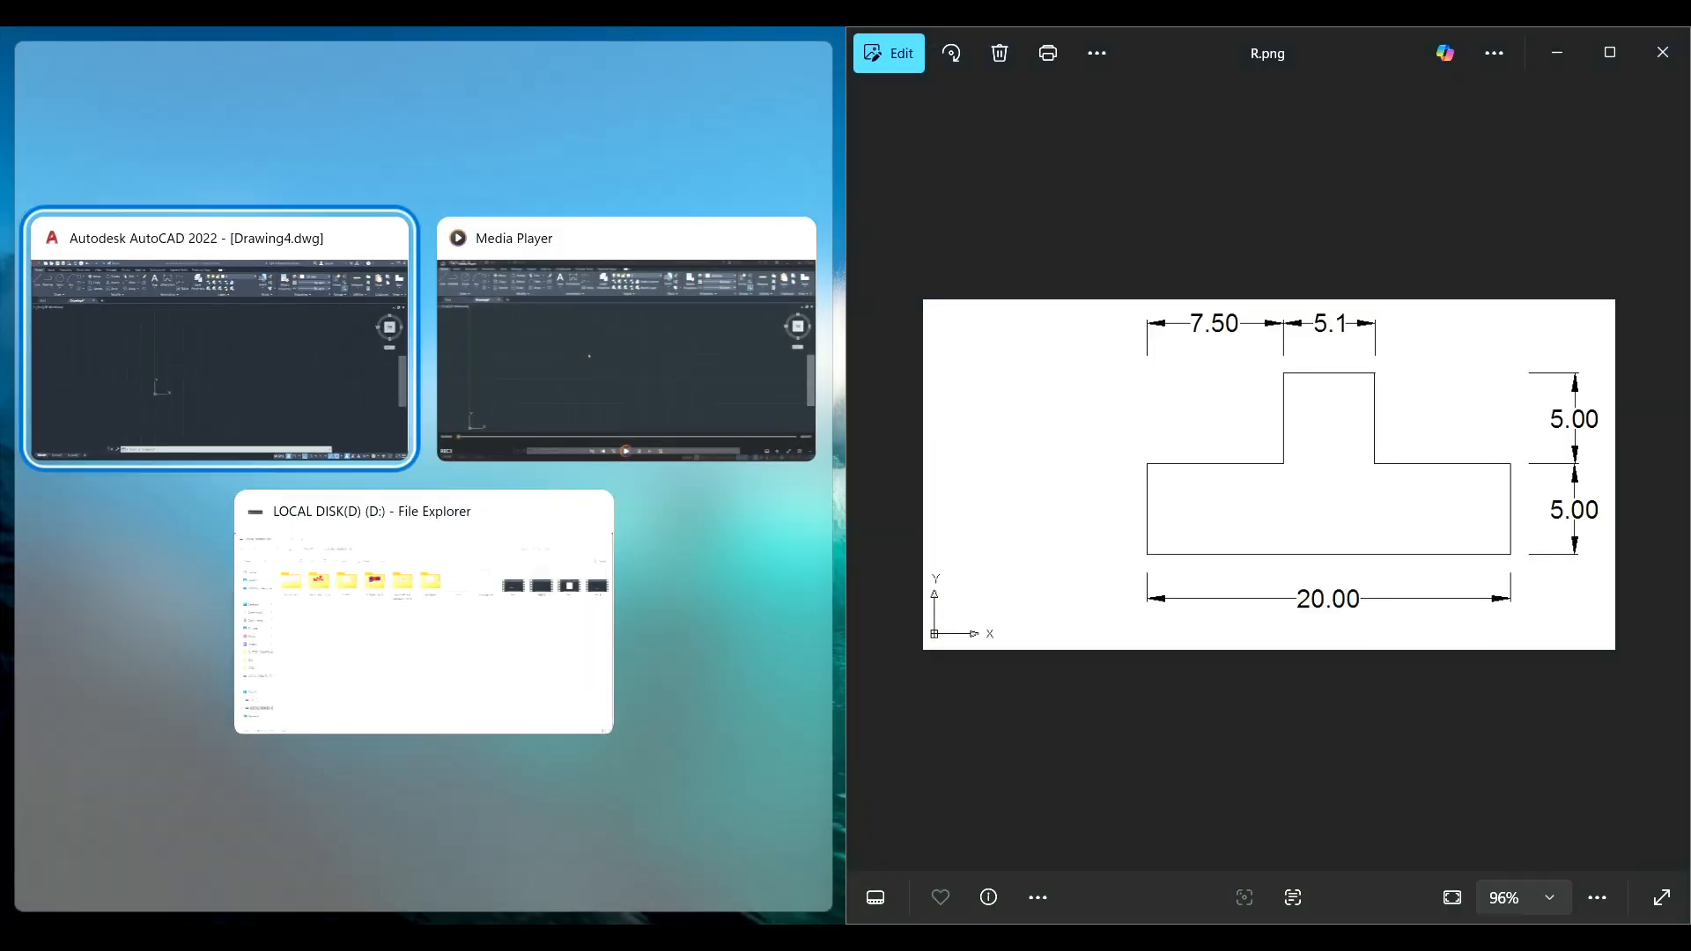
{"action": "left_click", "coordinate": [223, 351]}
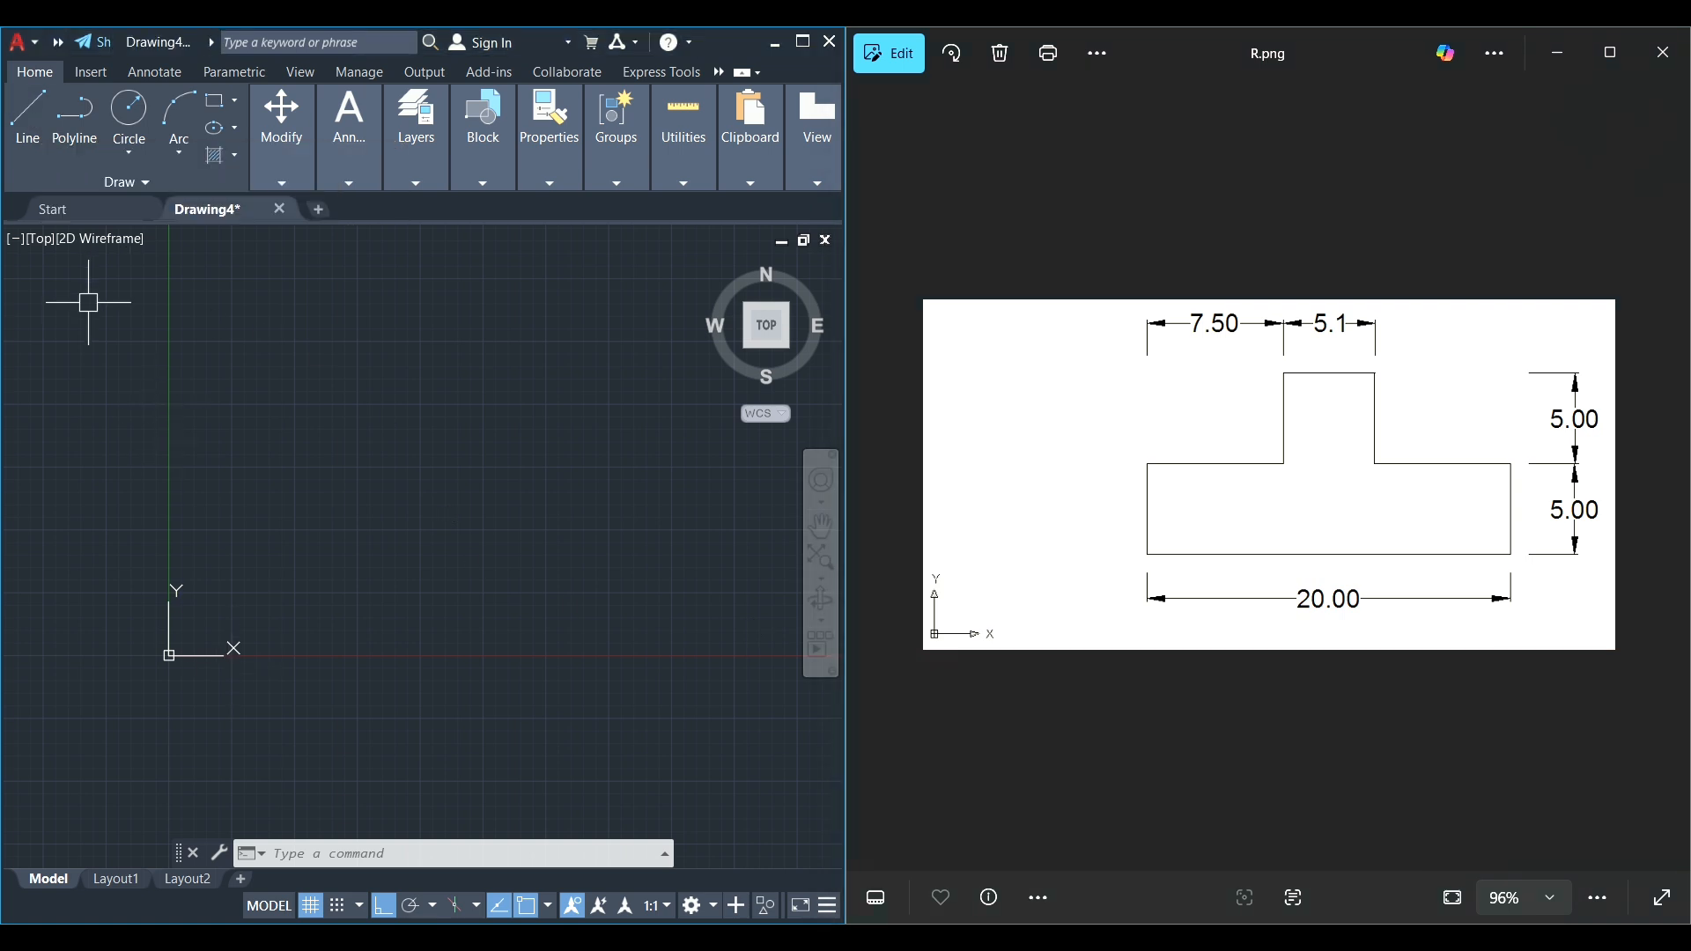
- Start a line at 0,0 and draw the profile's base 20 to the right, followed by a 5 segment straight up
{"action": "left_click", "coordinate": [32, 116]}
{"action": "left_click", "coordinate": [33, 115]}
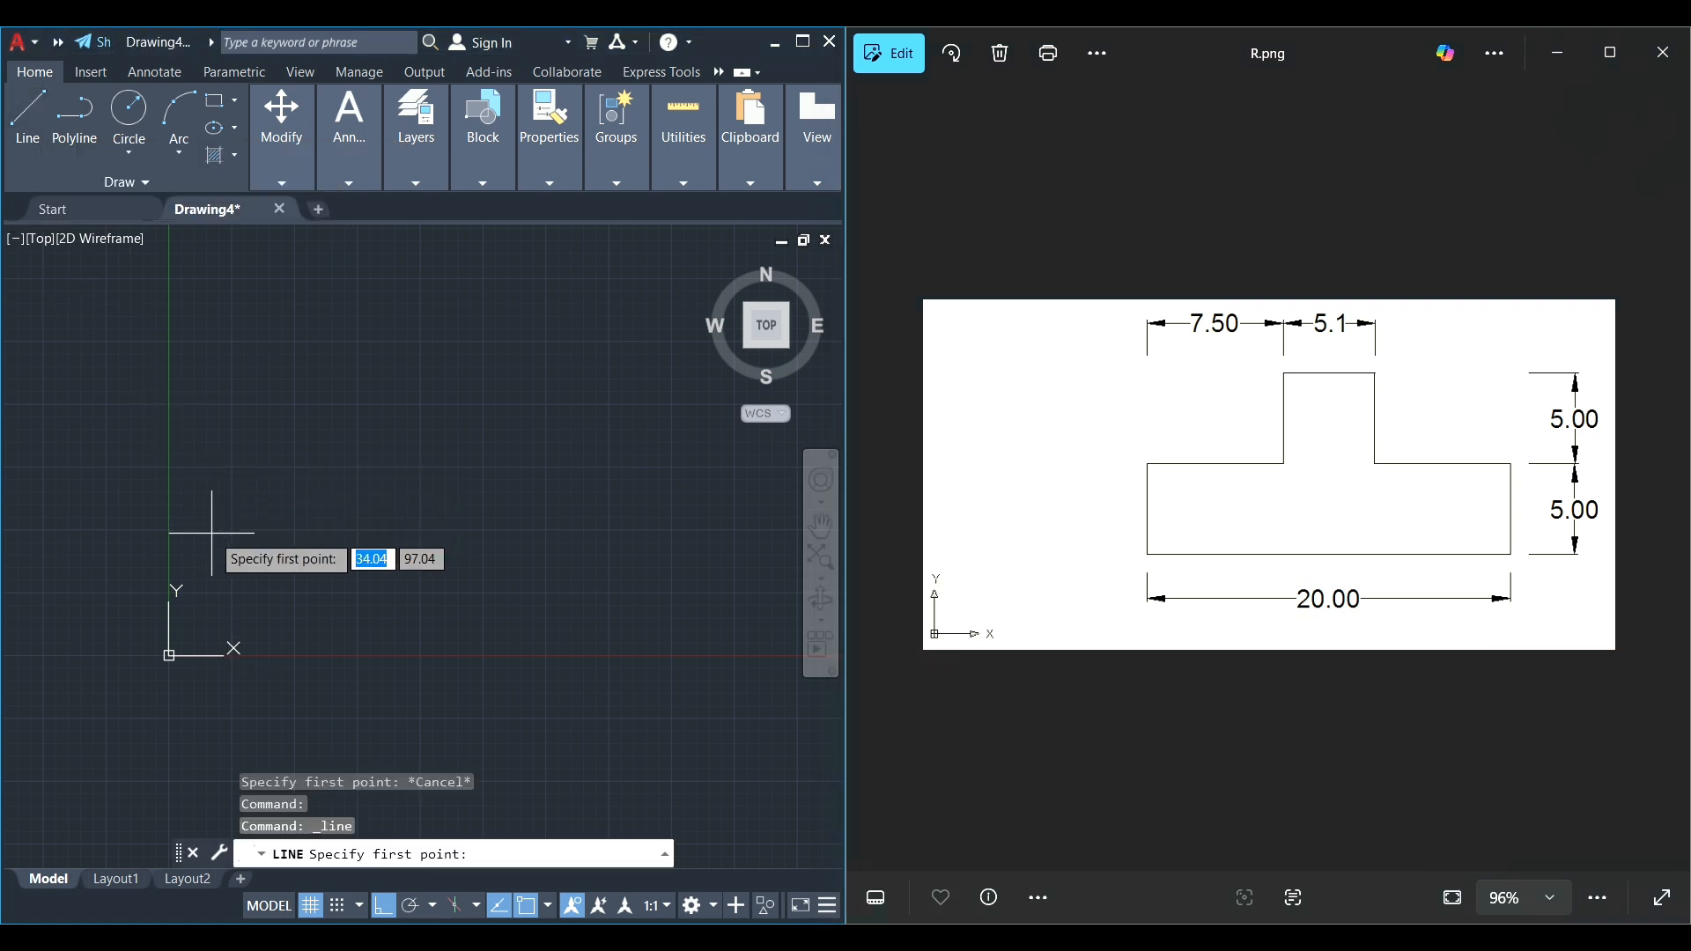
{"action": "type", "text": "0,0"}
{"action": "key", "text": "Return"}
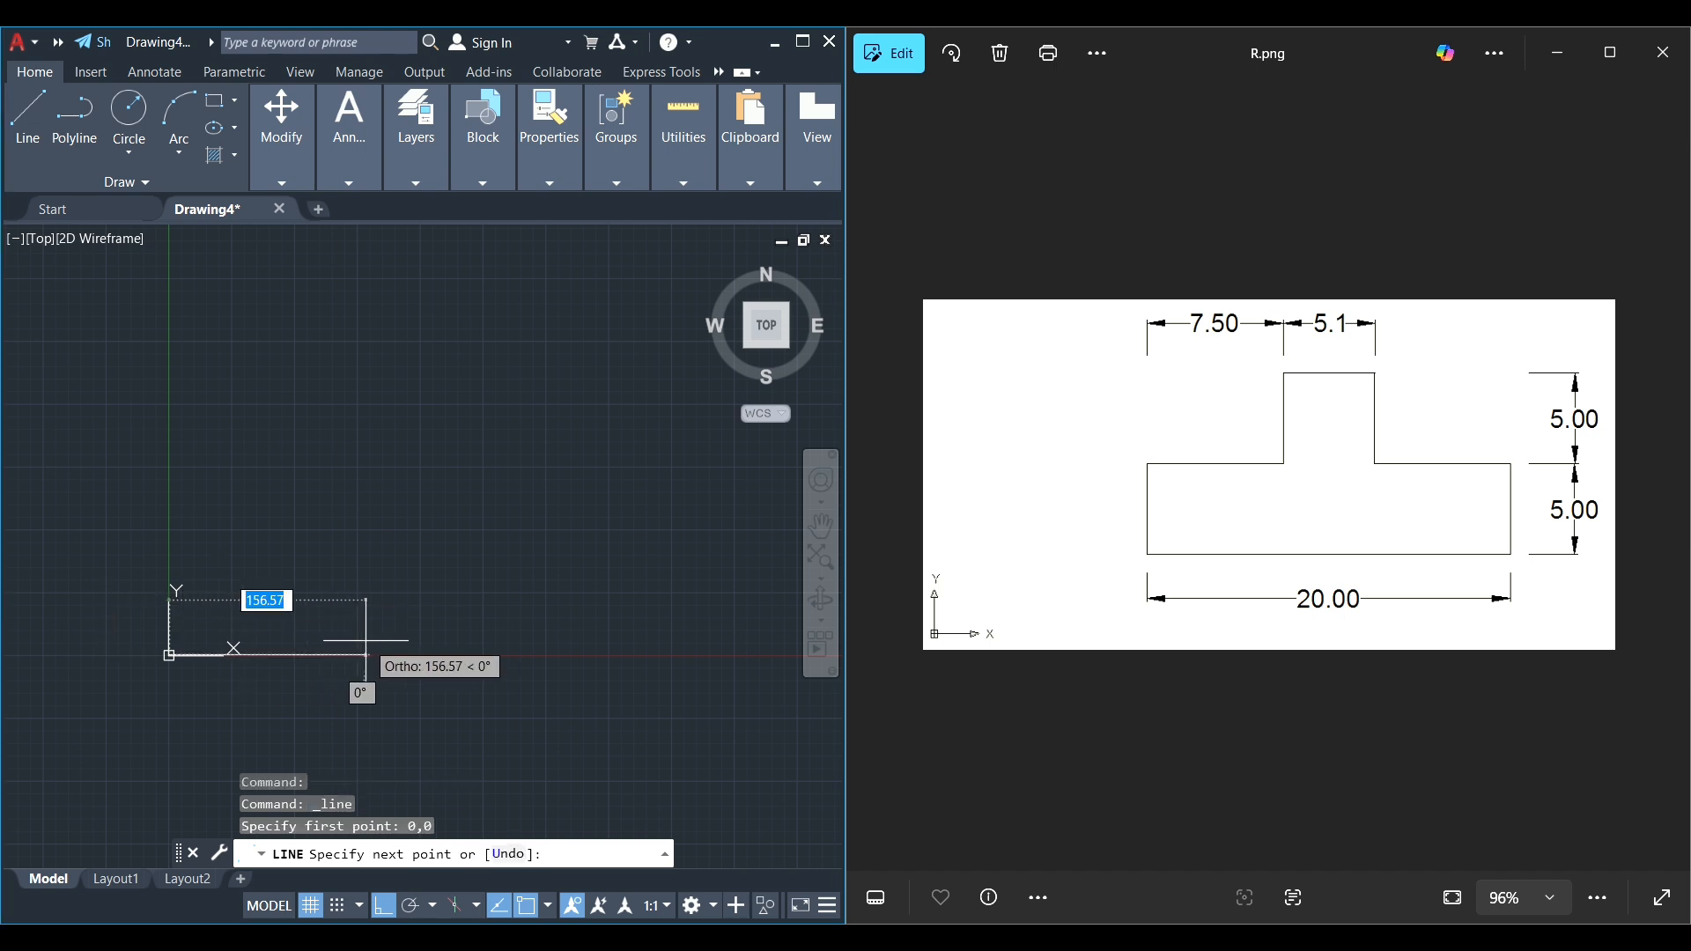
{"action": "type", "text": "20"}
{"action": "key", "text": "Return"}
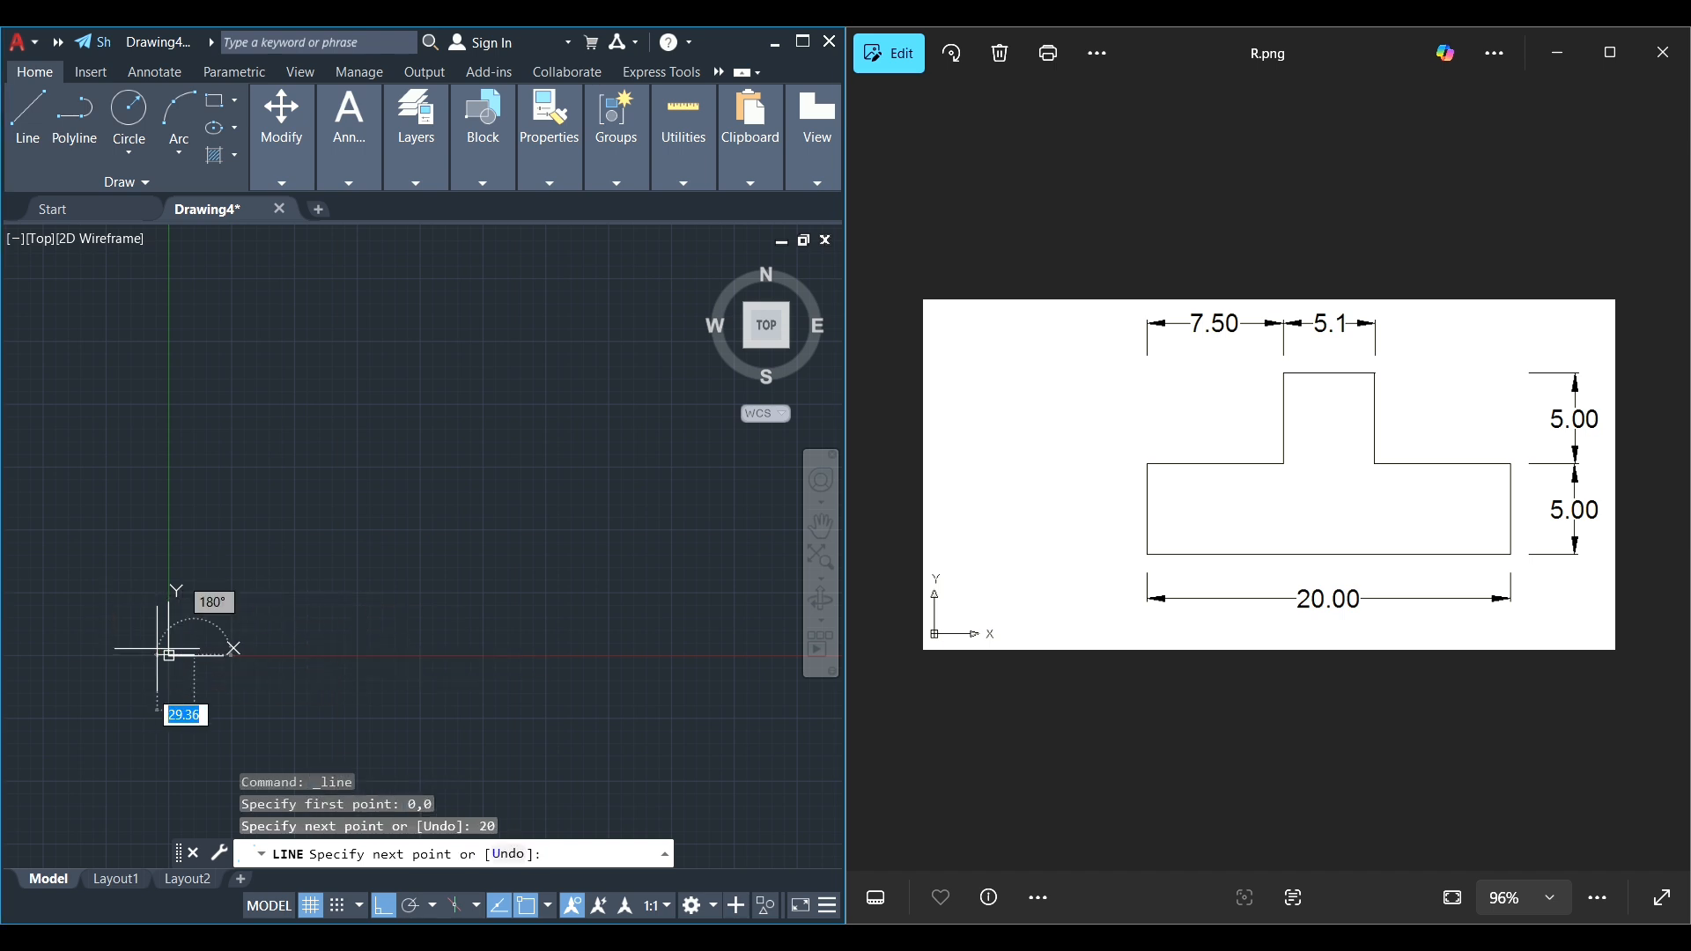
{"action": "scroll", "coordinate": [169, 652], "scroll_direction": "up", "scroll_amount": 10}
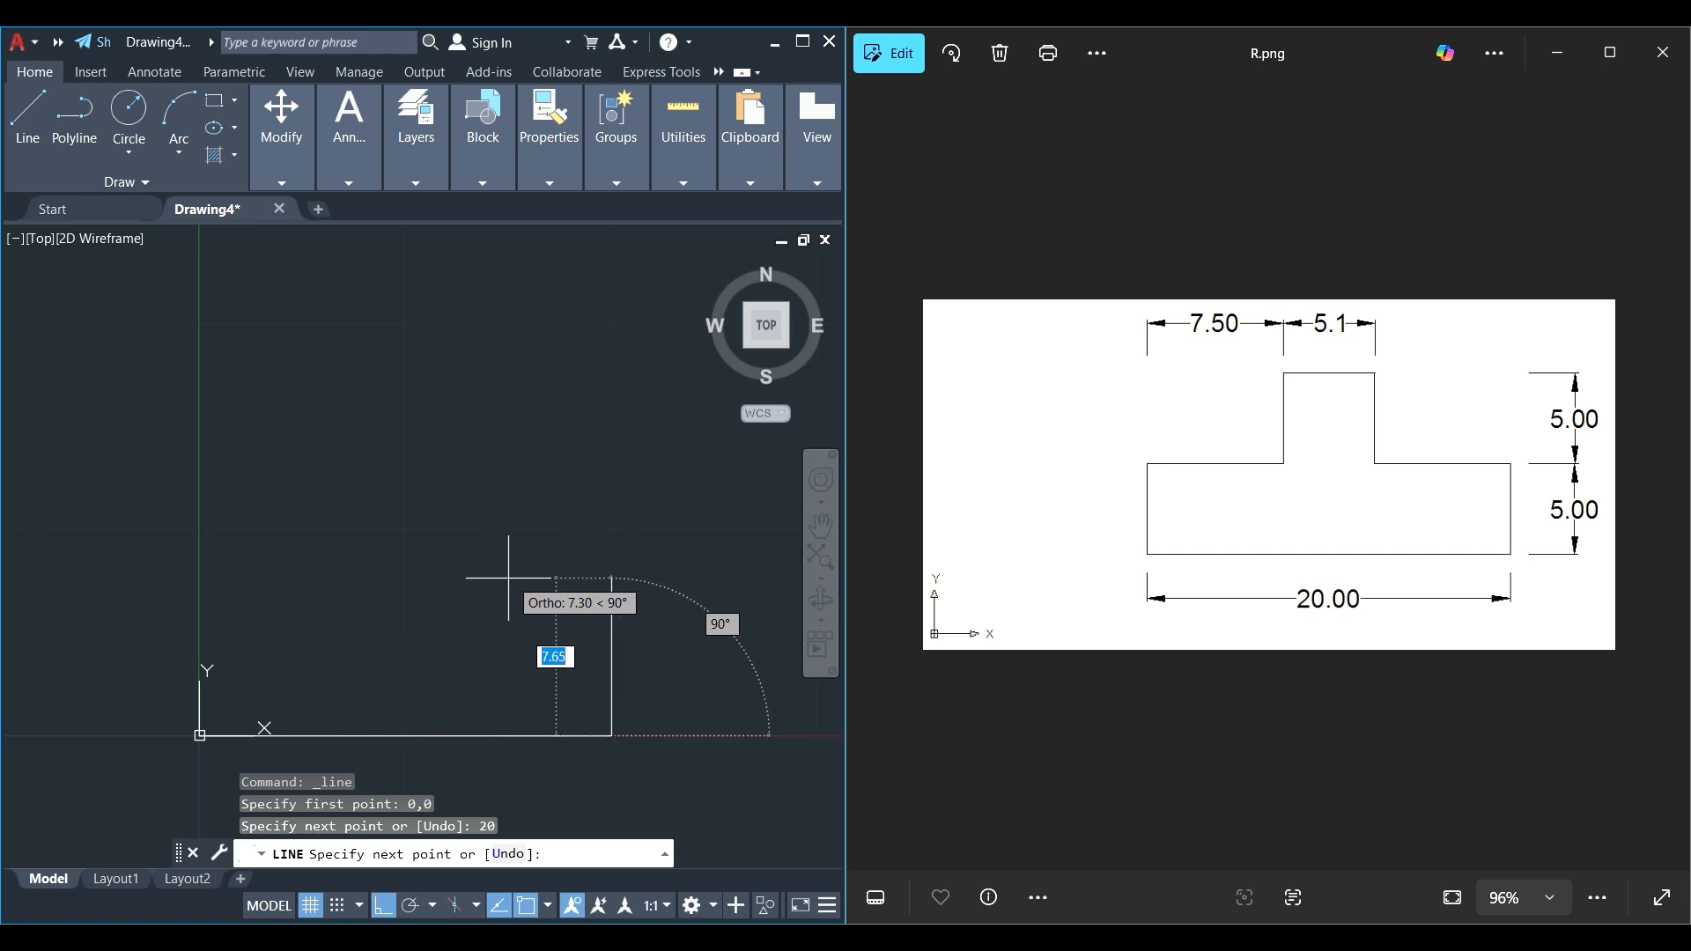
{"action": "type", "text": "5"}
{"action": "key", "text": "Return"}
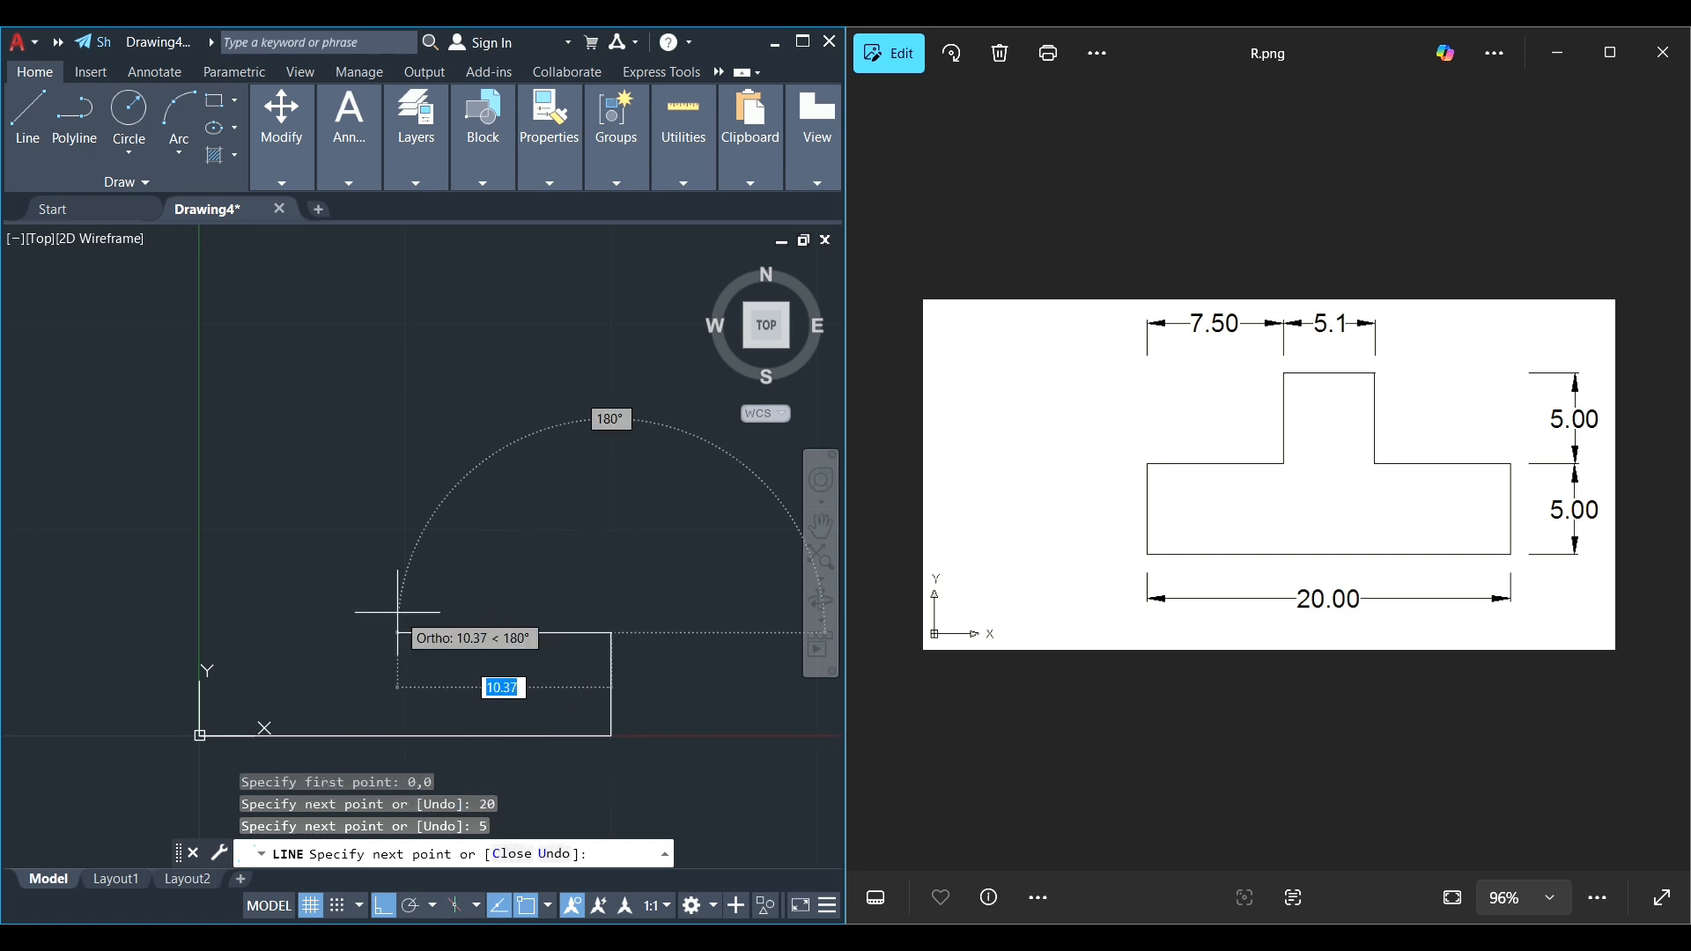
- Continue the profile with line segments of 7.5 to the left, 5 up and 5.1 to the left
{"action": "type", "text": "7.5"}
{"action": "key", "text": "Return"}
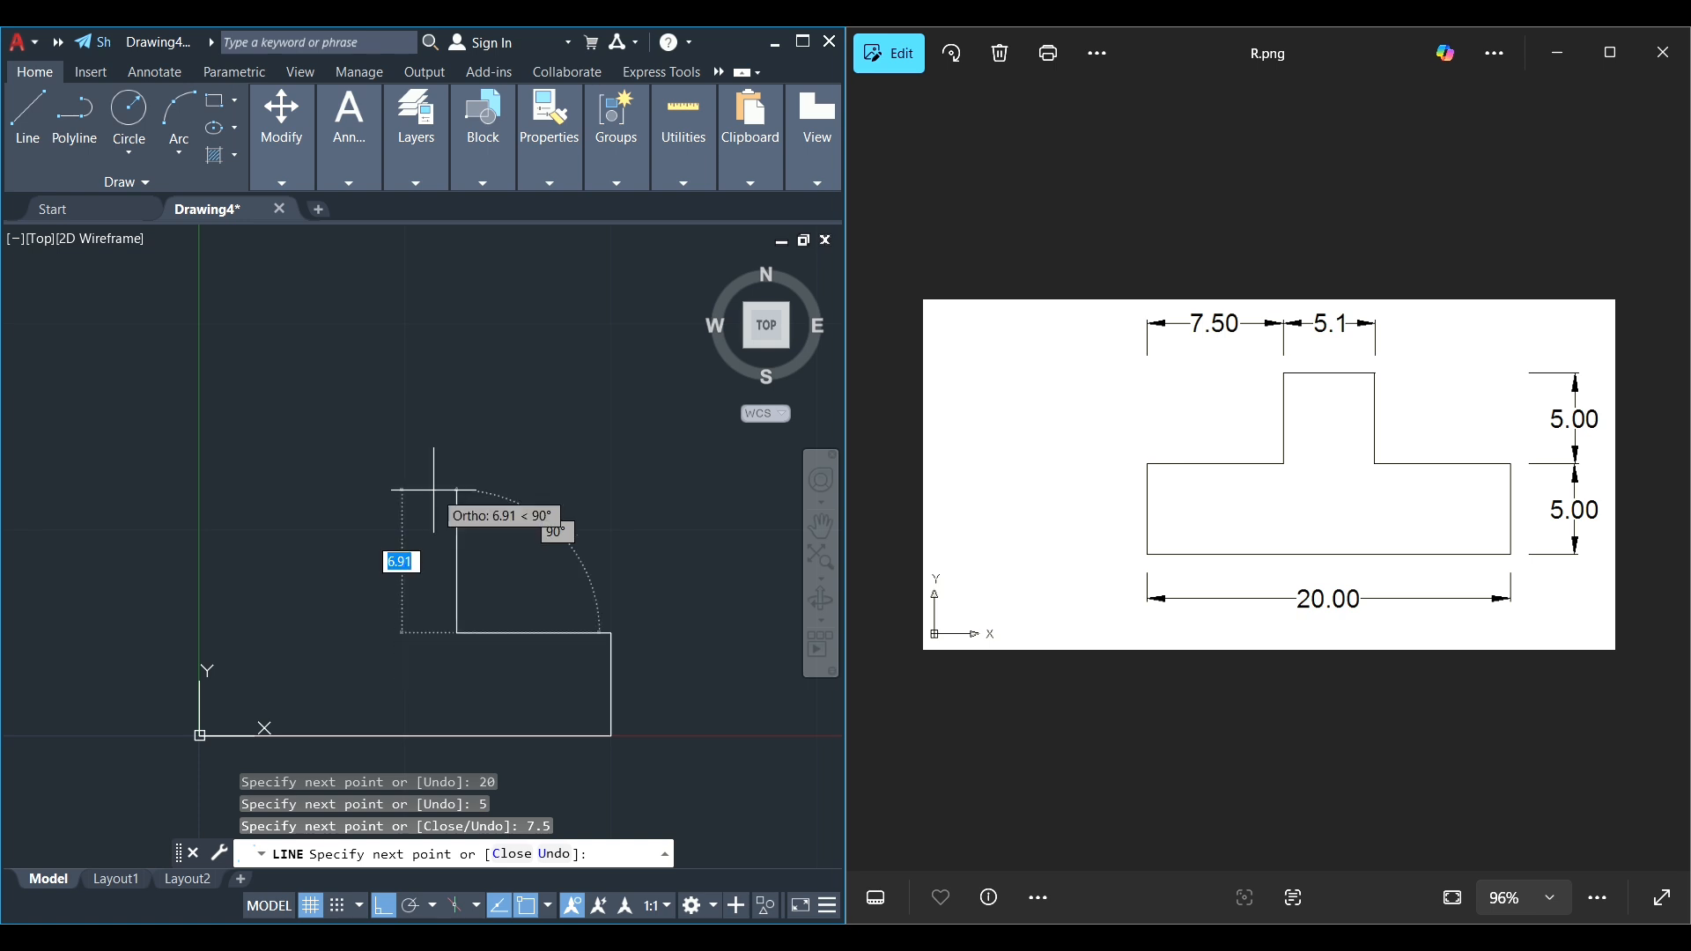
{"action": "type", "text": "5"}
{"action": "key", "text": "Return"}
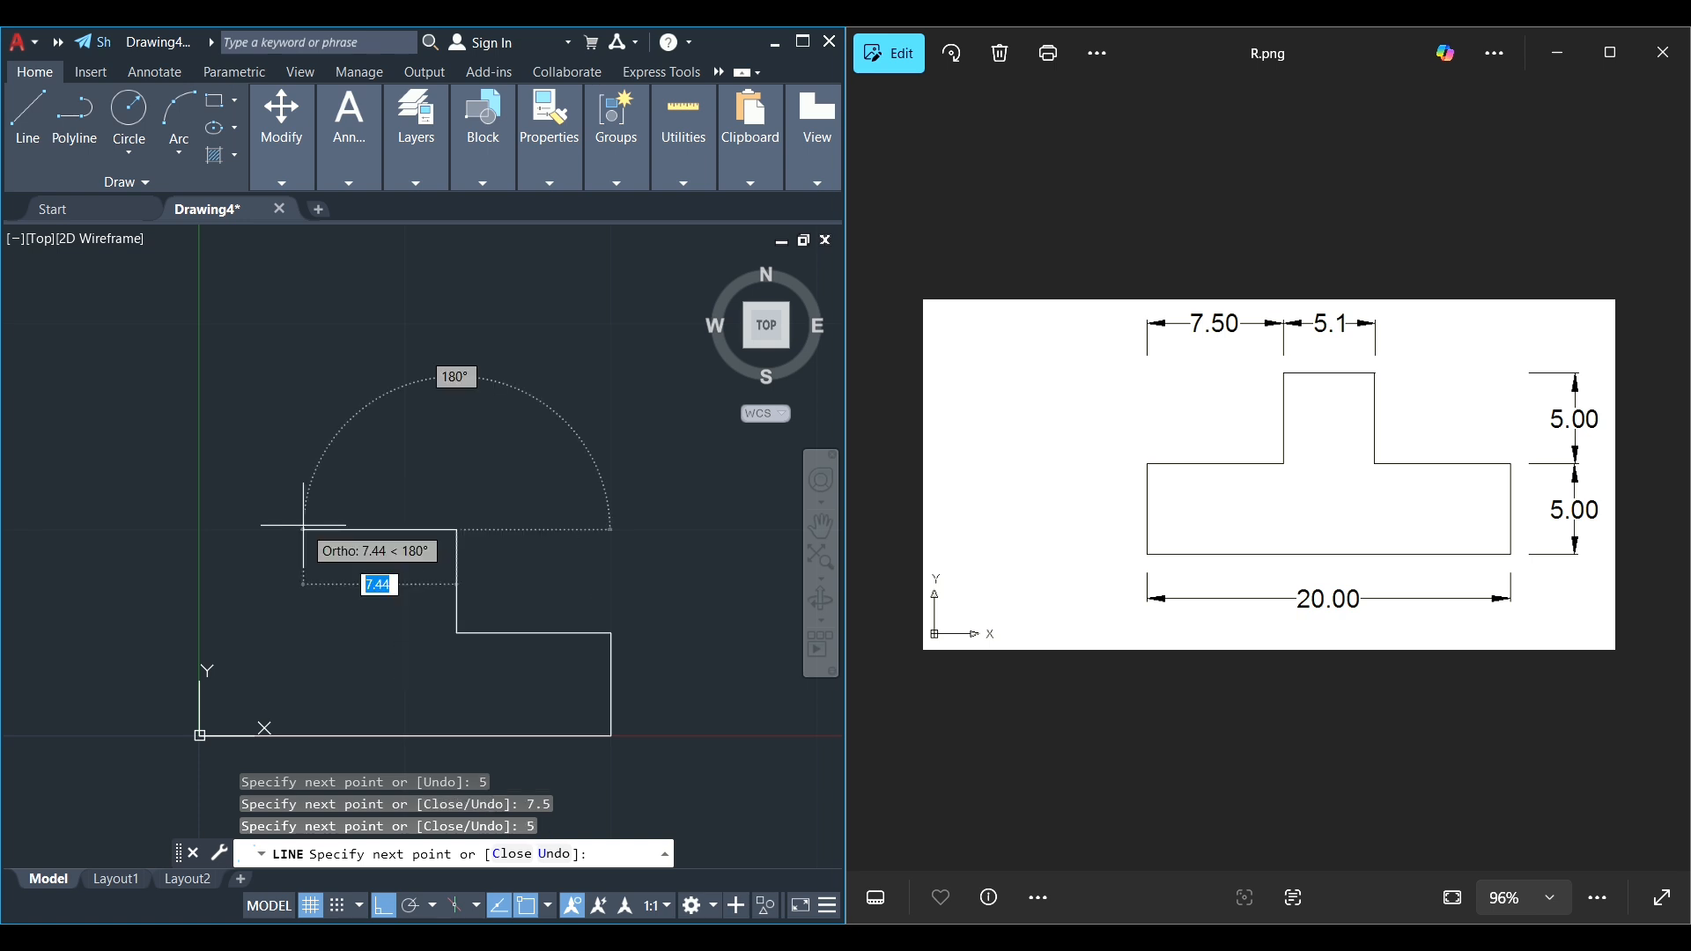
{"action": "type", "text": "5.1"}
{"action": "key", "text": "Return"}
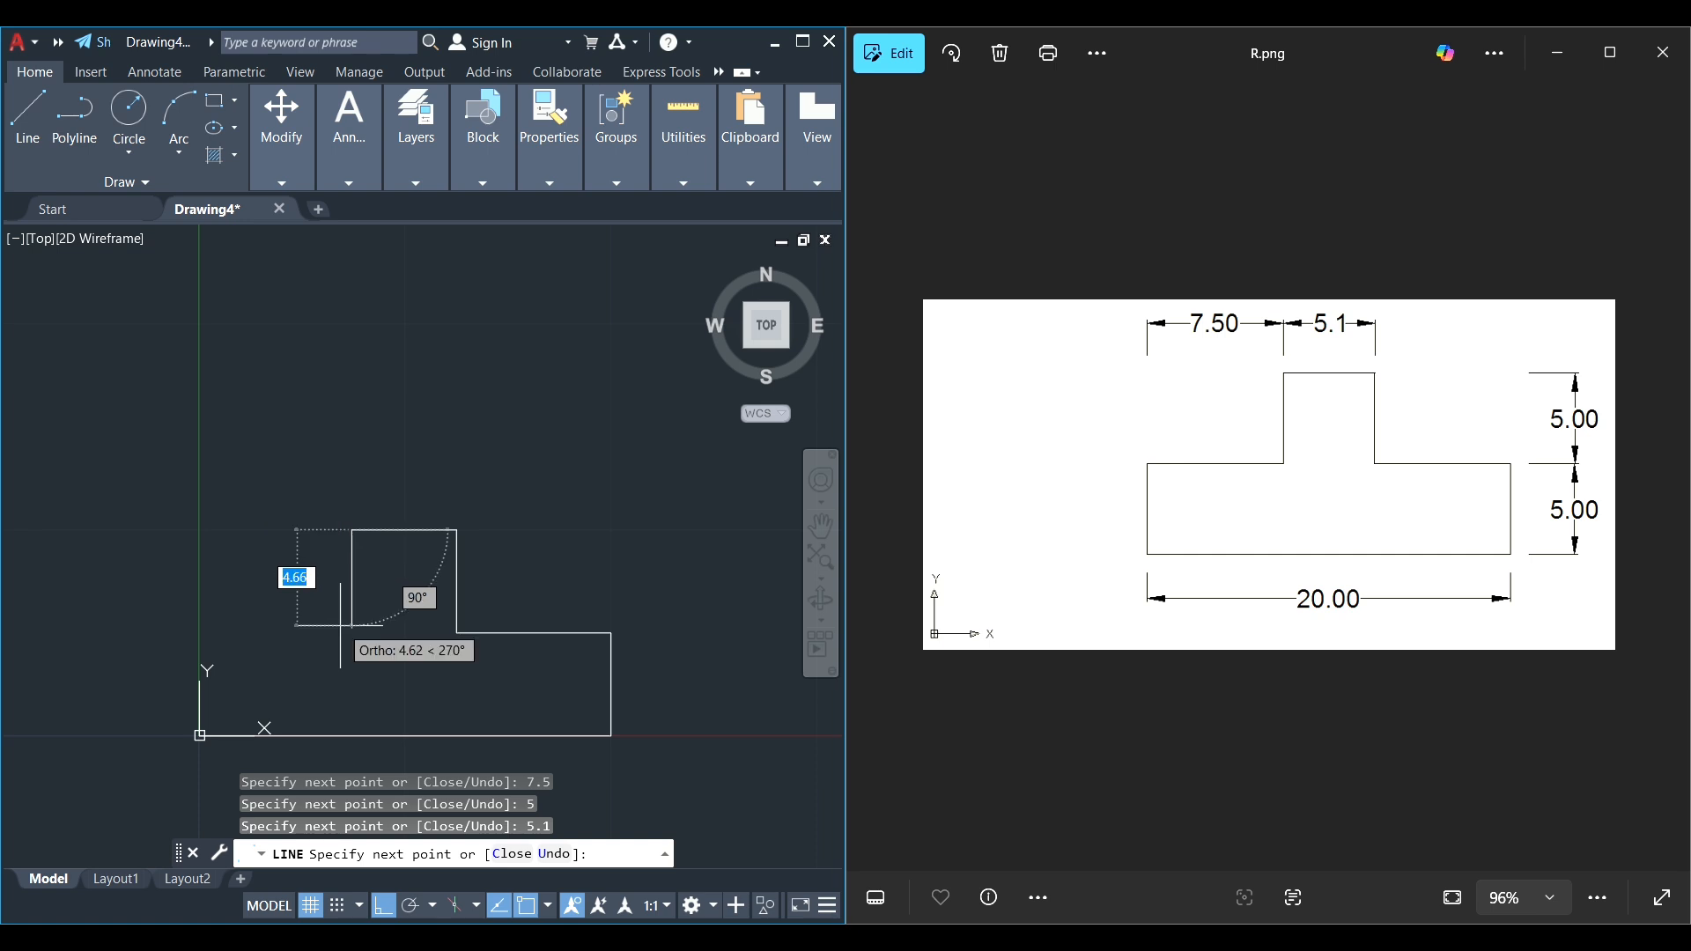
- Finish the profile with segments of 5 down and 7.5 to the left, closing the outline back to its start point
{"action": "type", "text": "5"}
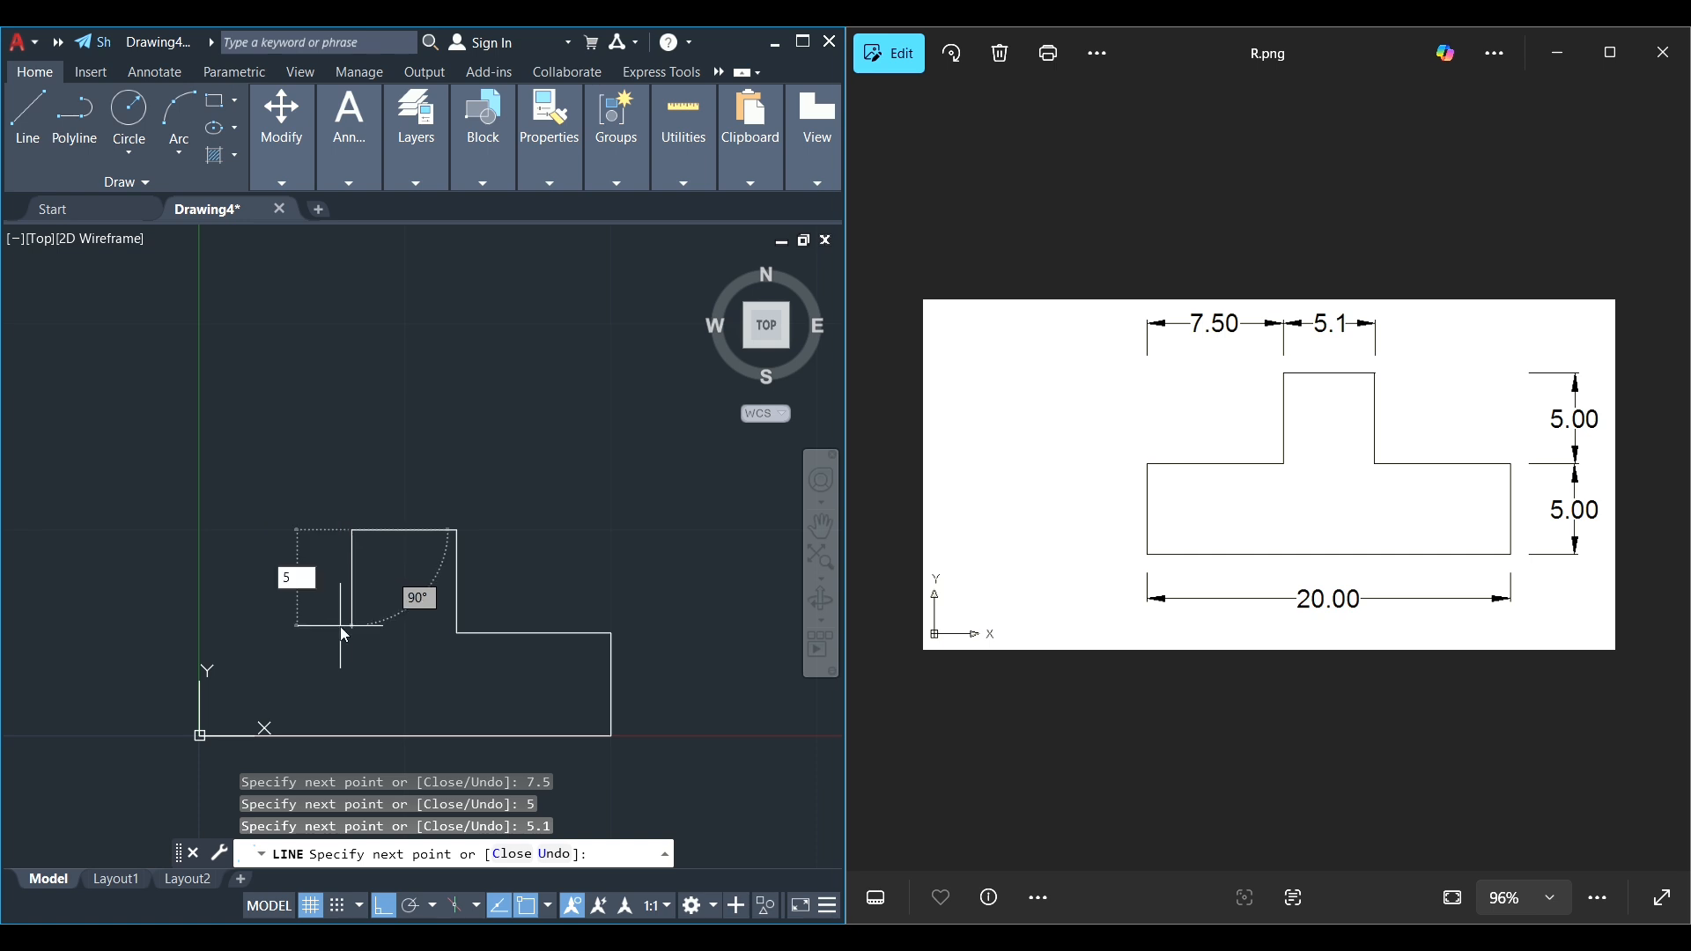
{"action": "key", "text": "Return"}
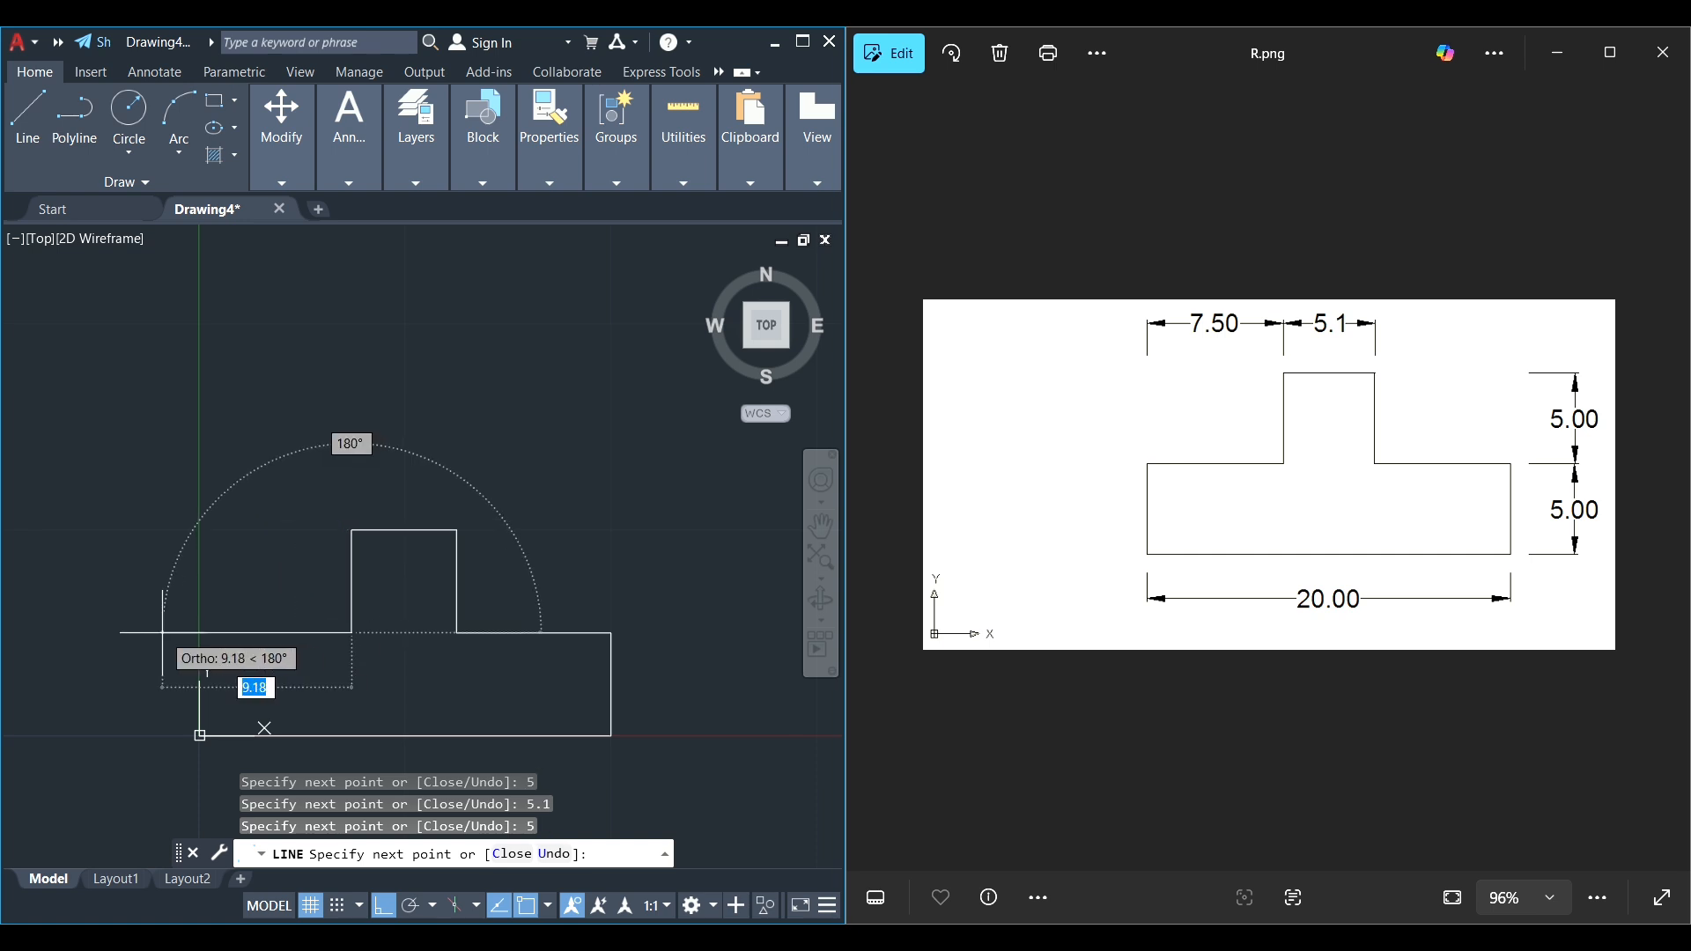
{"action": "type", "text": "7.5"}
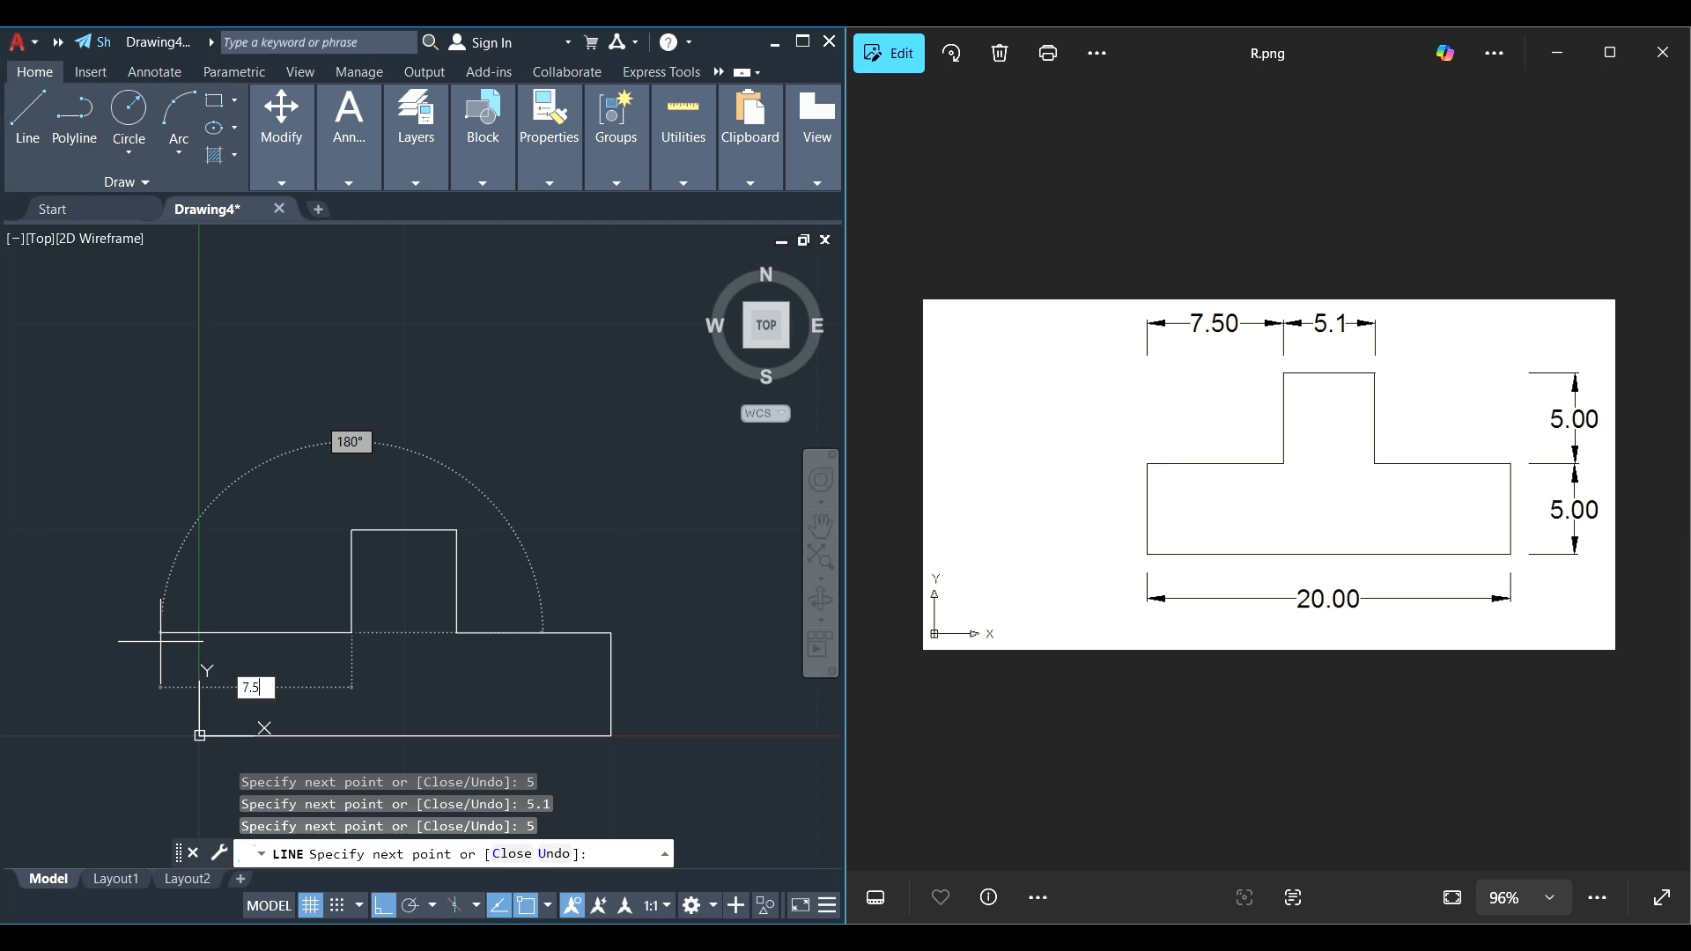
{"action": "key", "text": "Return"}
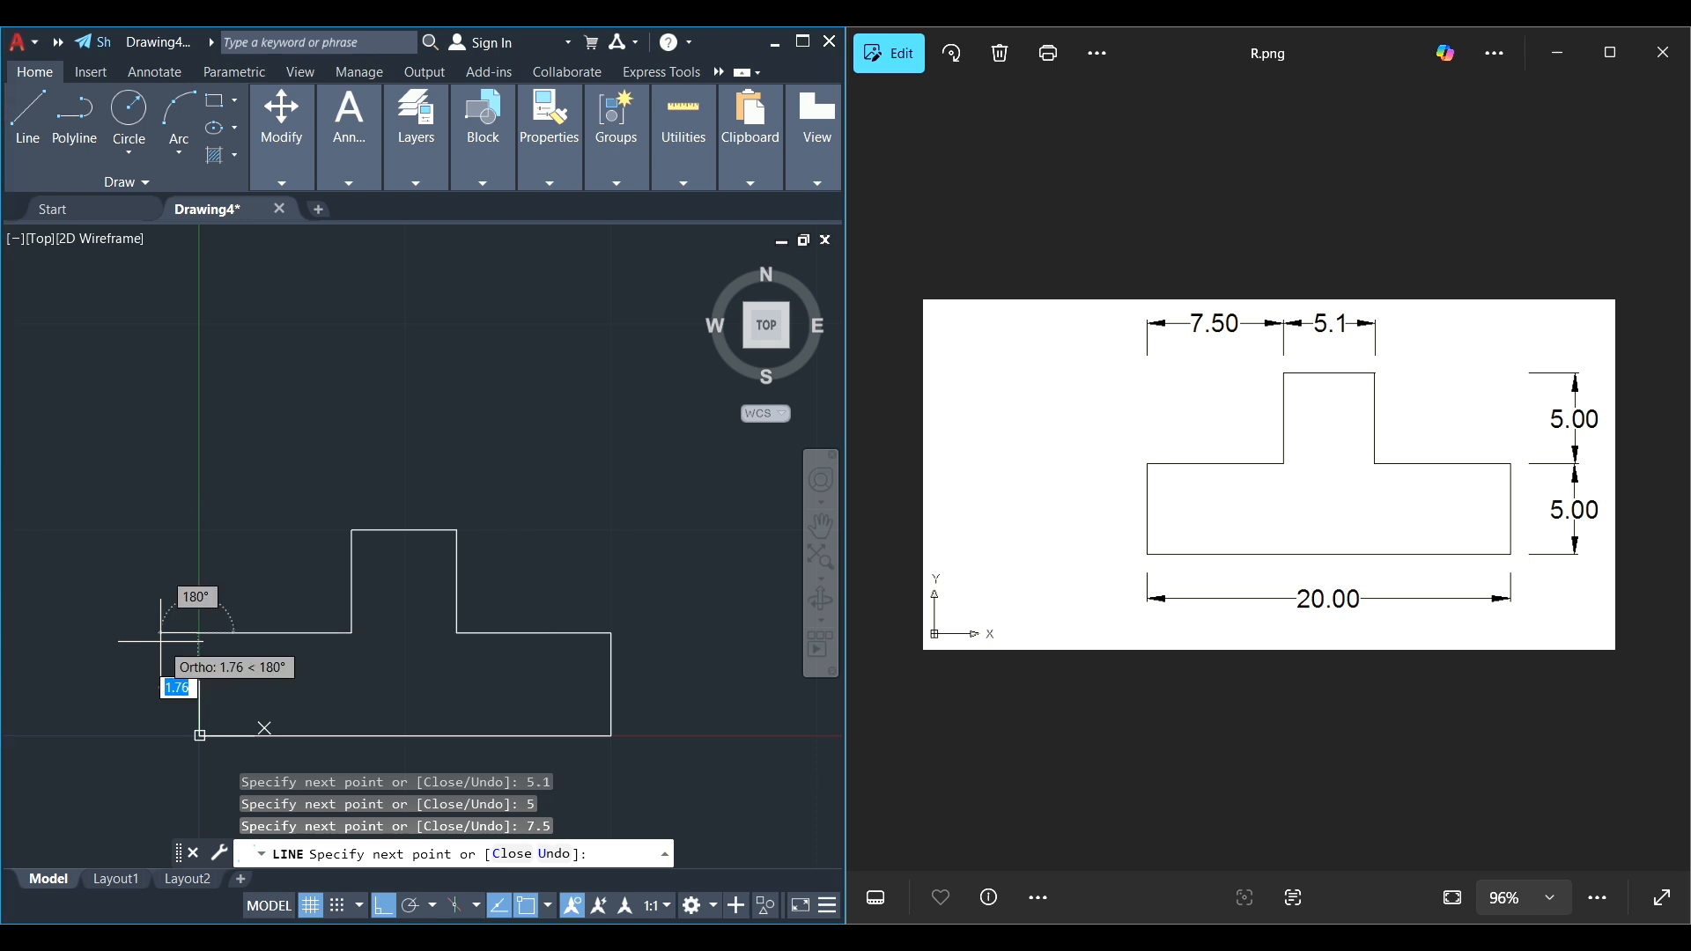
{"action": "type", "text": "C"}
{"action": "key", "text": "Return"}
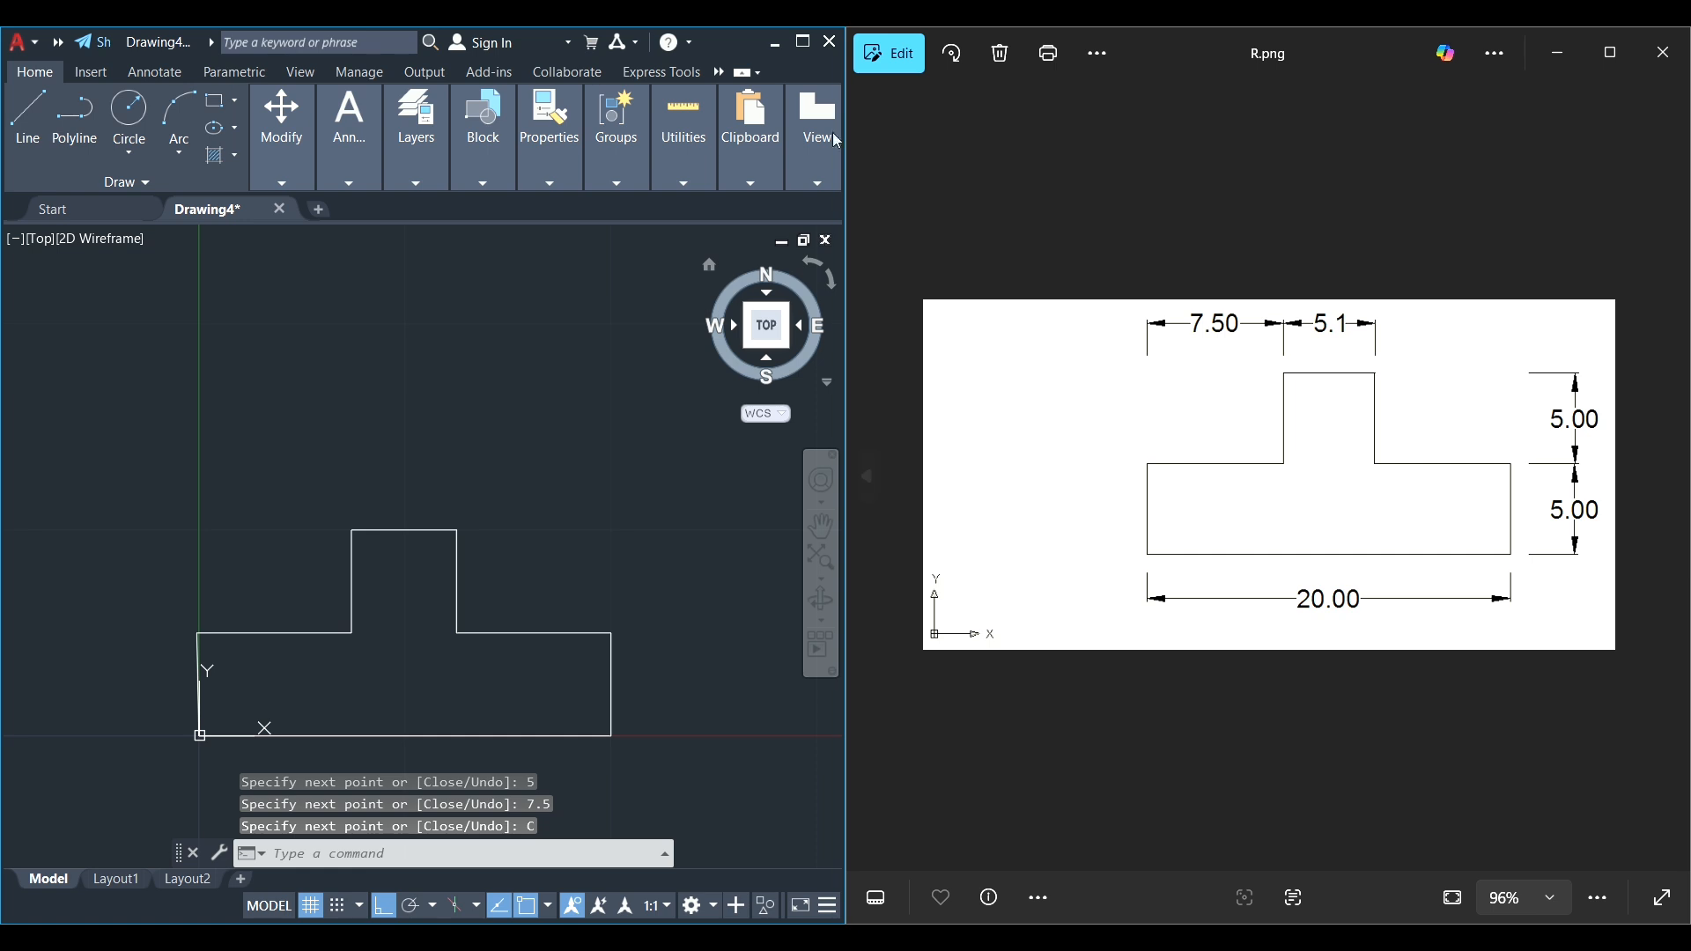
- Maximize the AutoCAD window and set the current object color to orange (205,105,40)
{"action": "key", "text": "super+Up"}
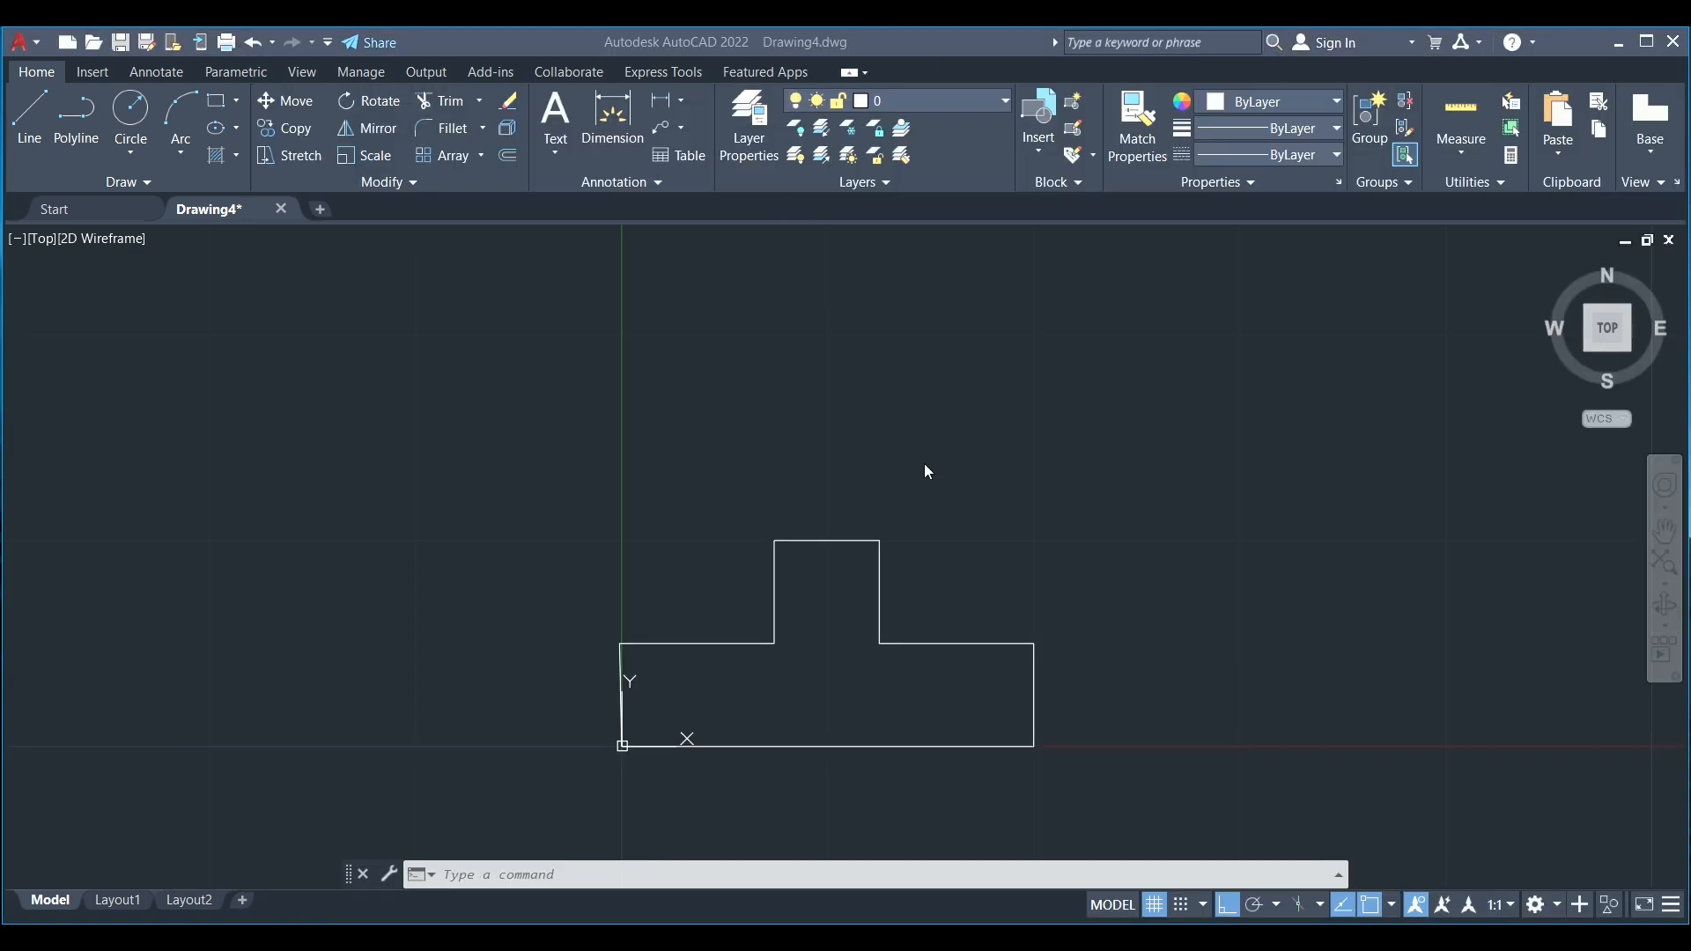
{"action": "middle_click_drag", "start_coordinate": [927, 465], "coordinate": [970, 457]}
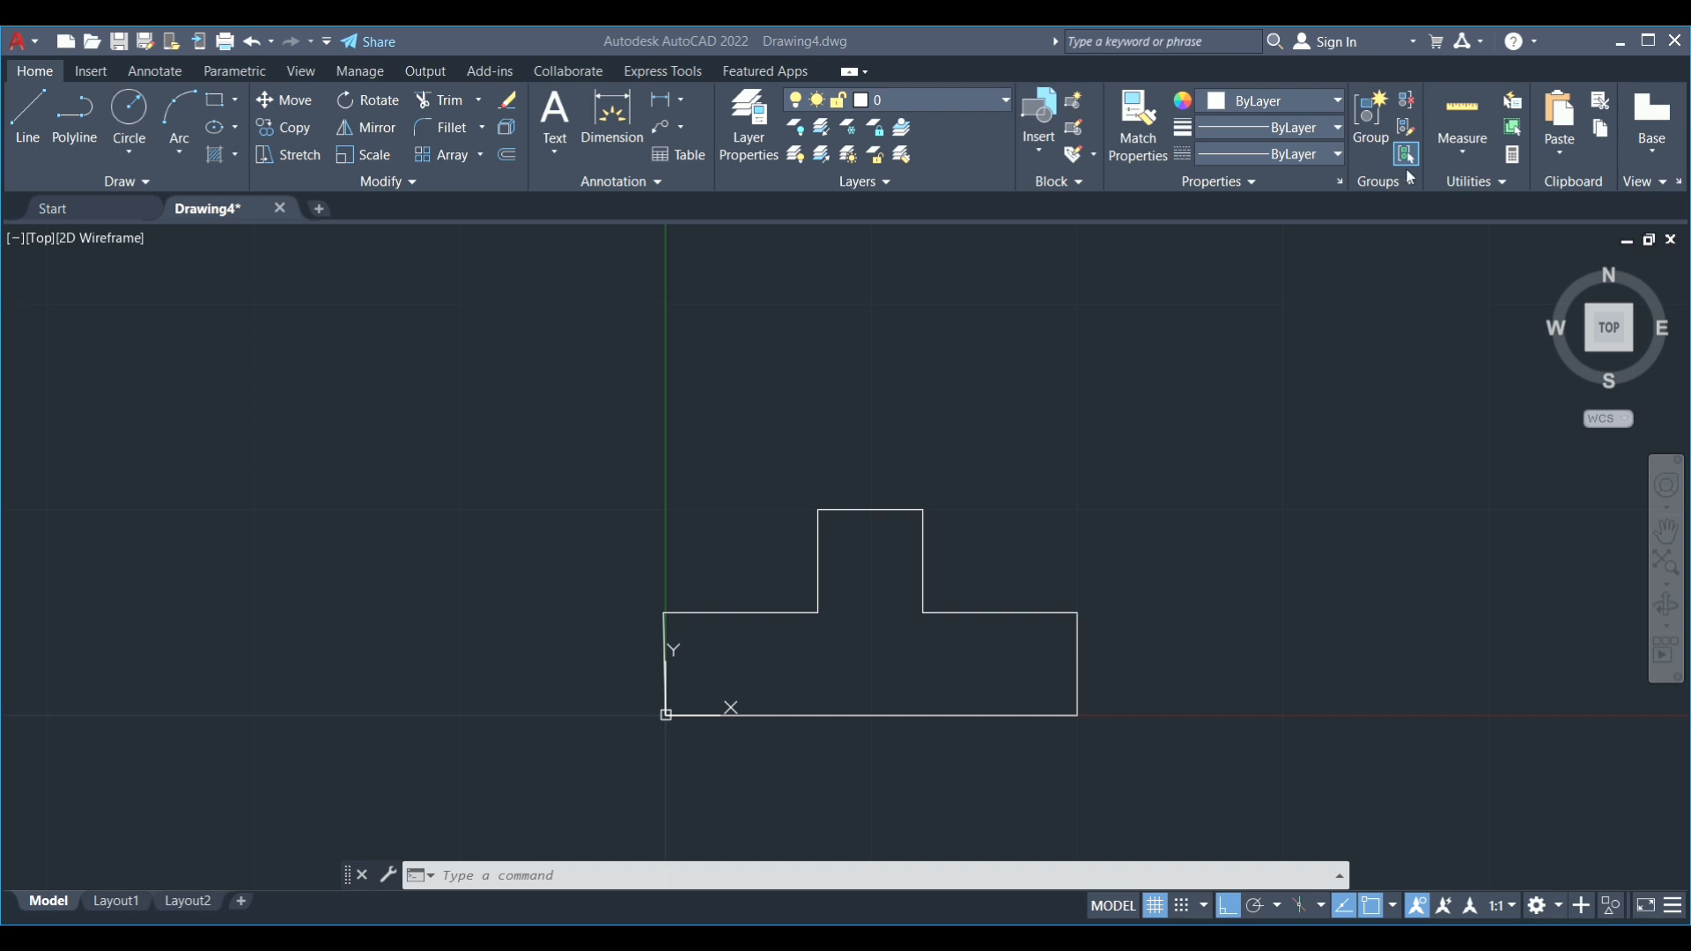
{"action": "left_click", "coordinate": [1338, 102]}
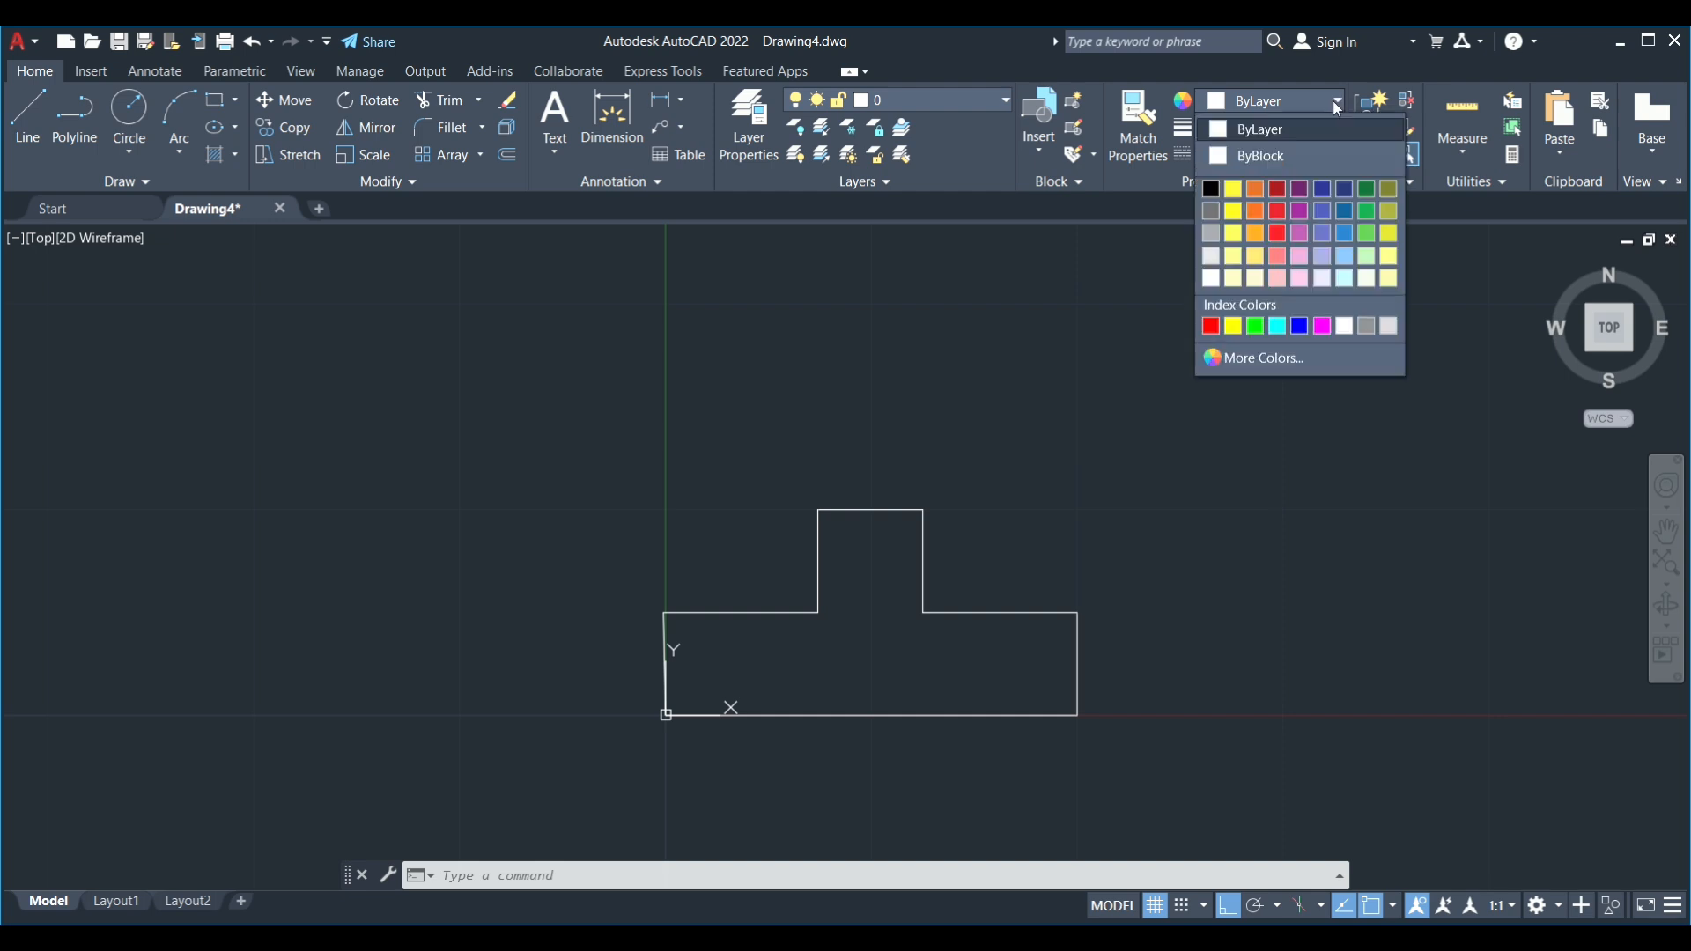
{"action": "left_click", "coordinate": [1255, 191]}
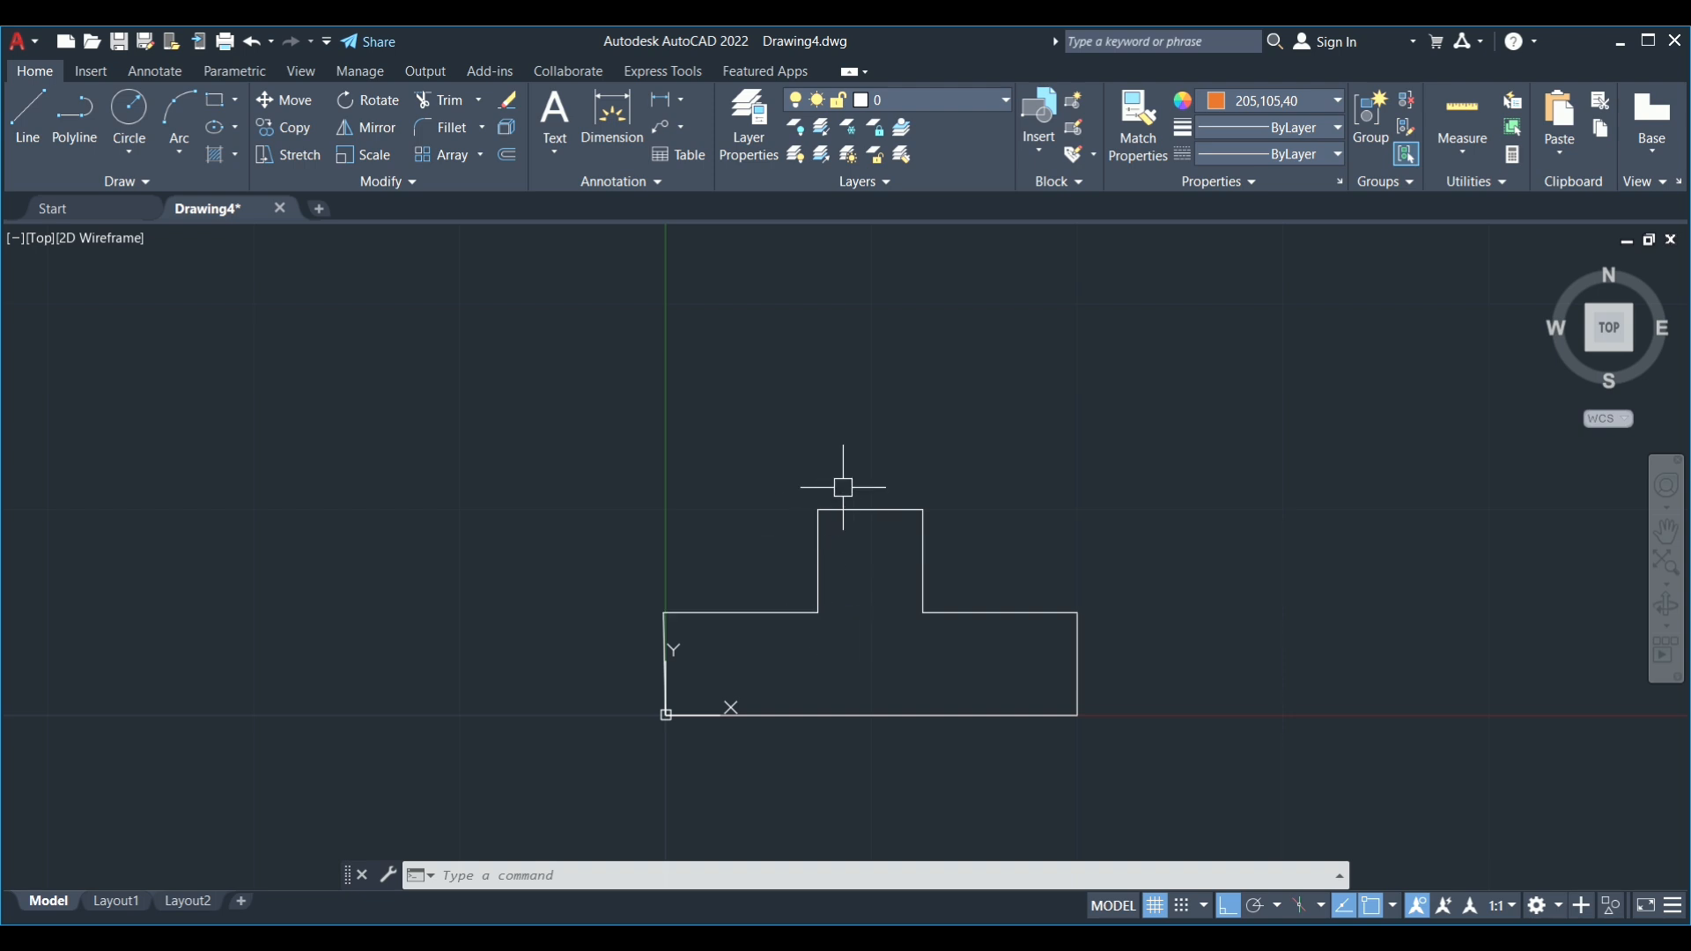
- Add a linear dimension to the profile's bottom edge, placing the dimension line below it
{"action": "left_click", "coordinate": [682, 101]}
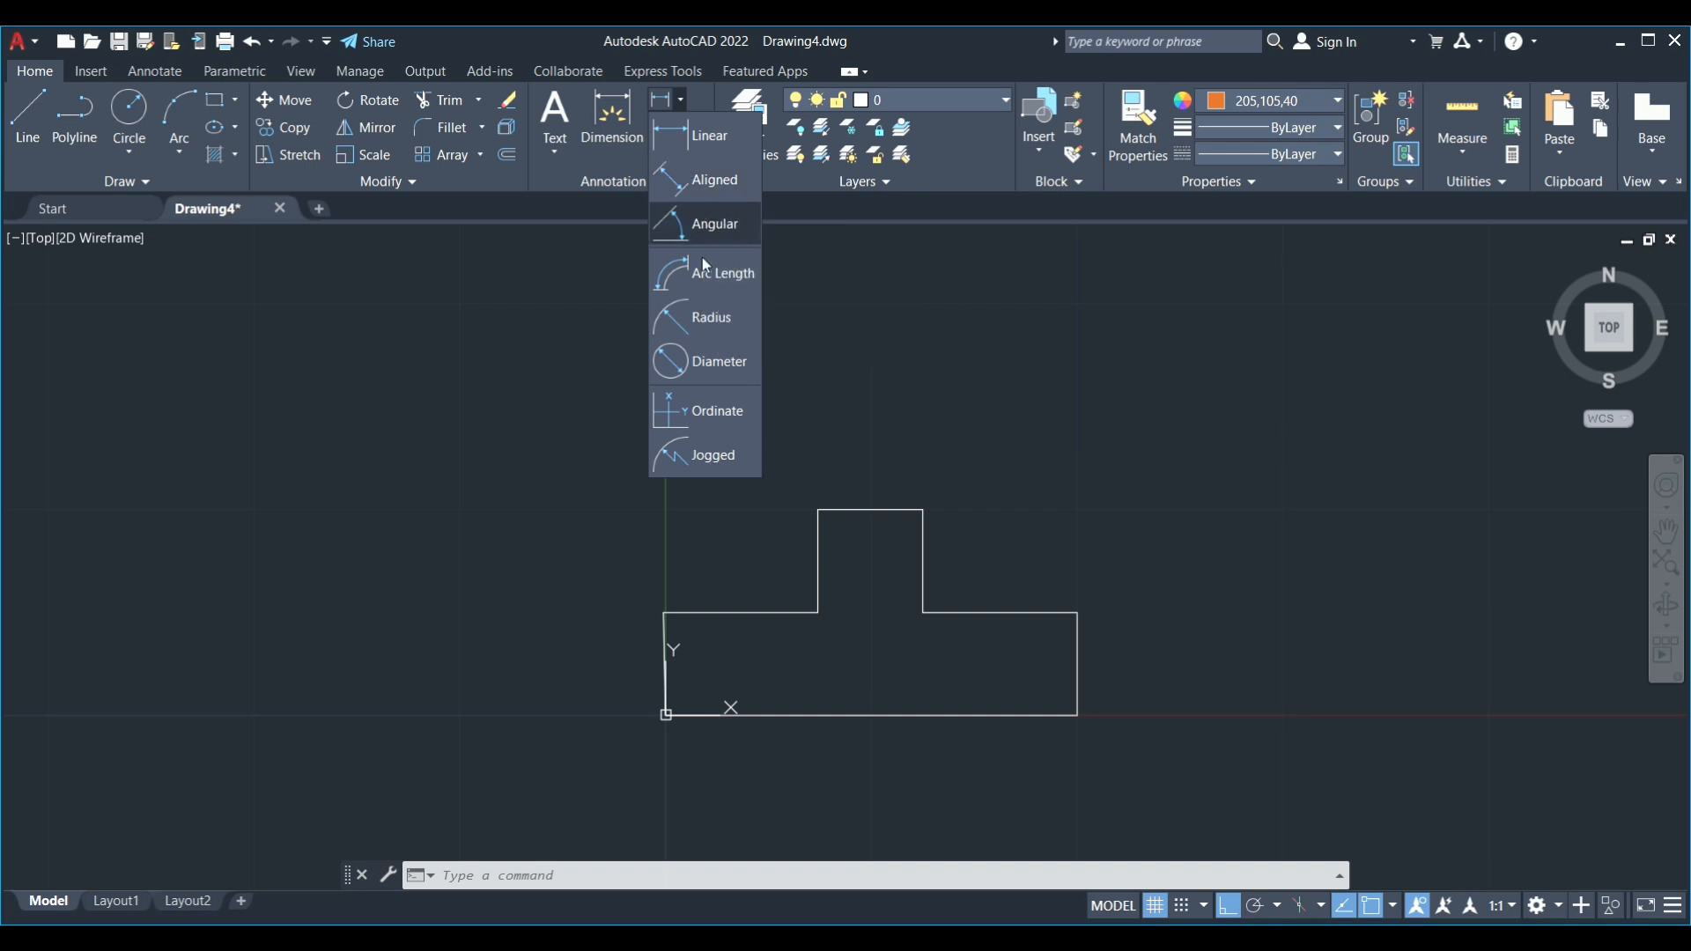
{"action": "left_click", "coordinate": [663, 106]}
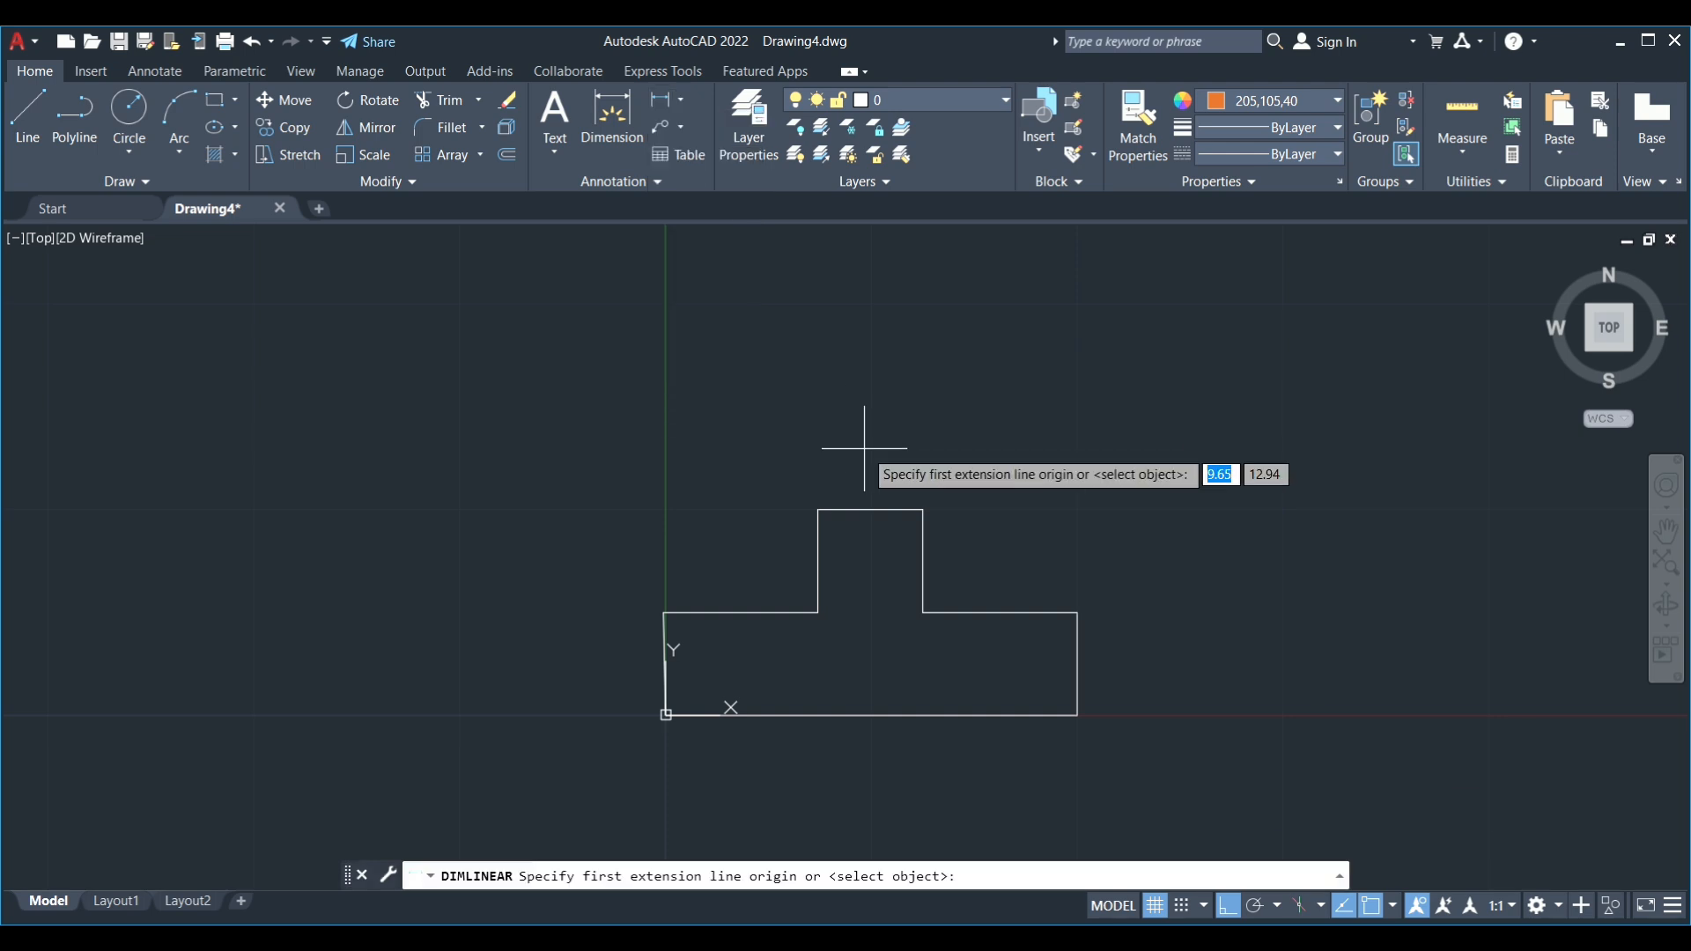
{"action": "left_click", "coordinate": [666, 716]}
{"action": "left_click", "coordinate": [1077, 715]}
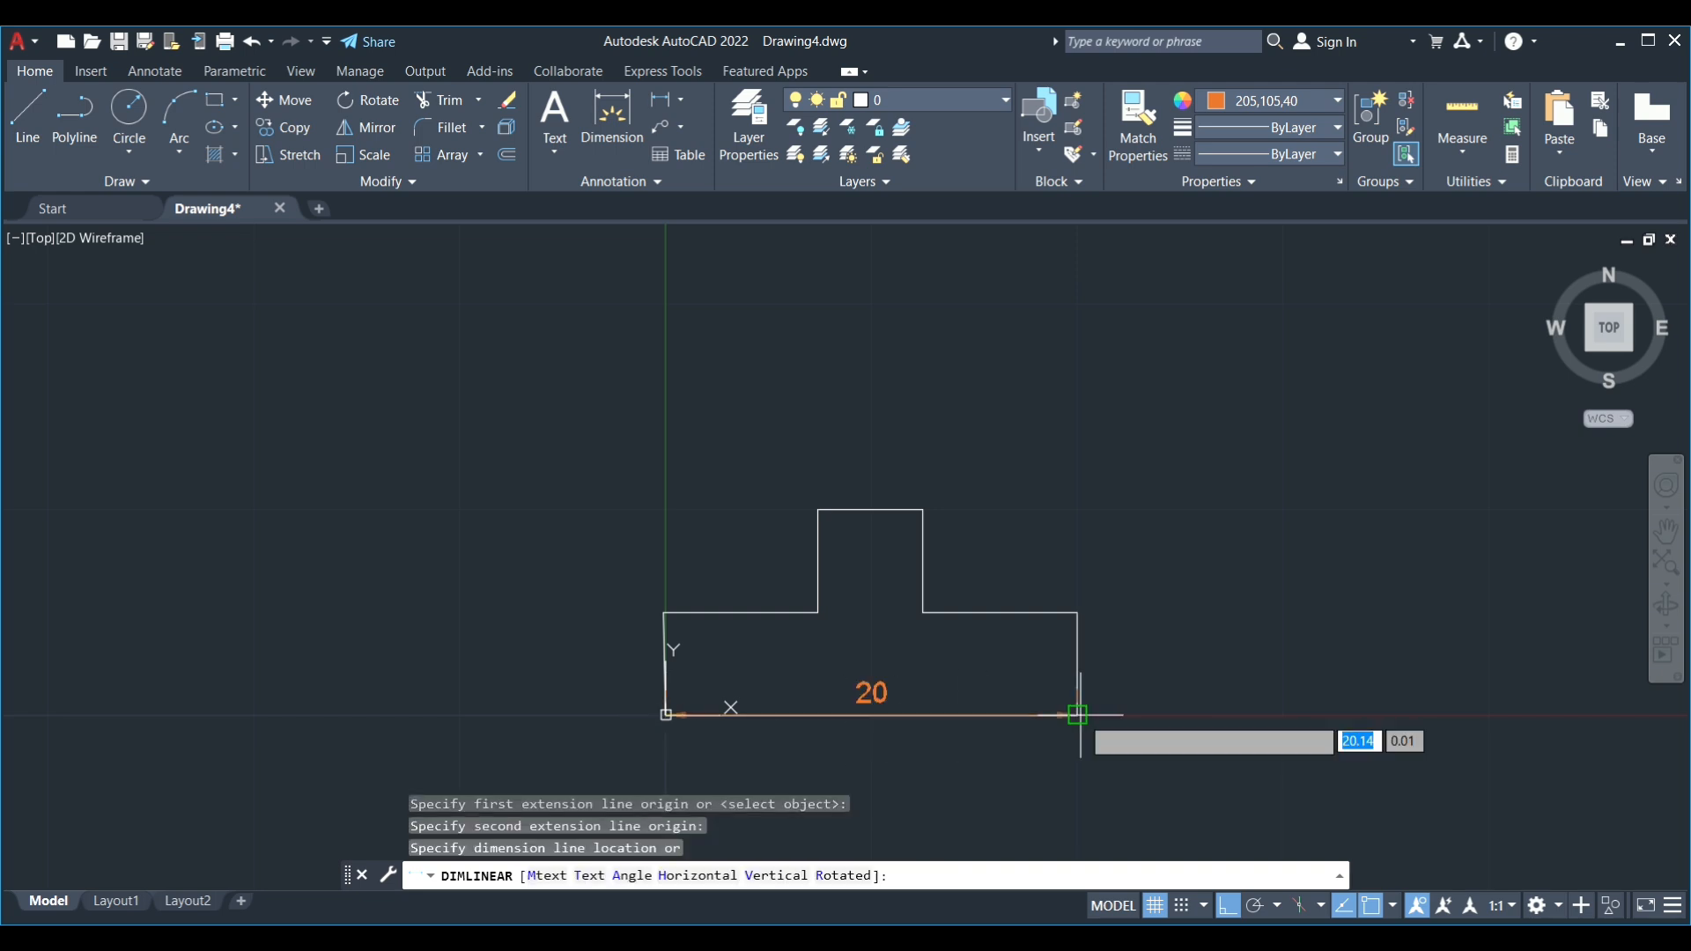
{"action": "left_click", "coordinate": [912, 771]}
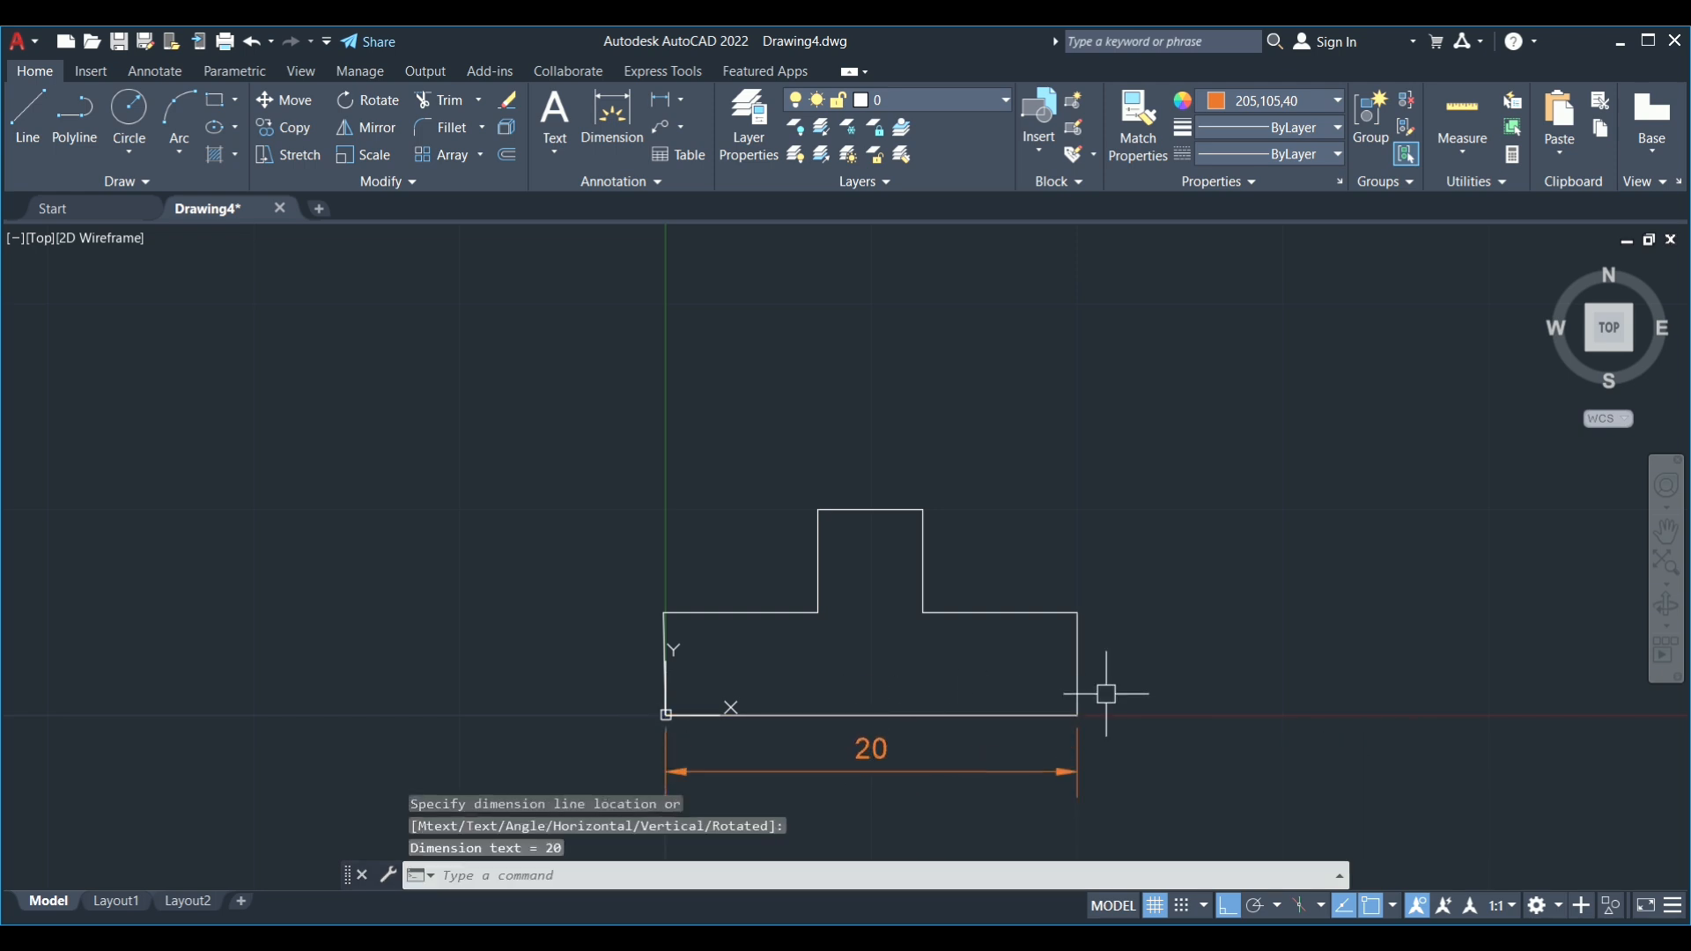
- Add linear dimensions for the base's right edge and the right-hand ledge, placing them outside the profile to the right and above
{"action": "key", "text": "Return"}
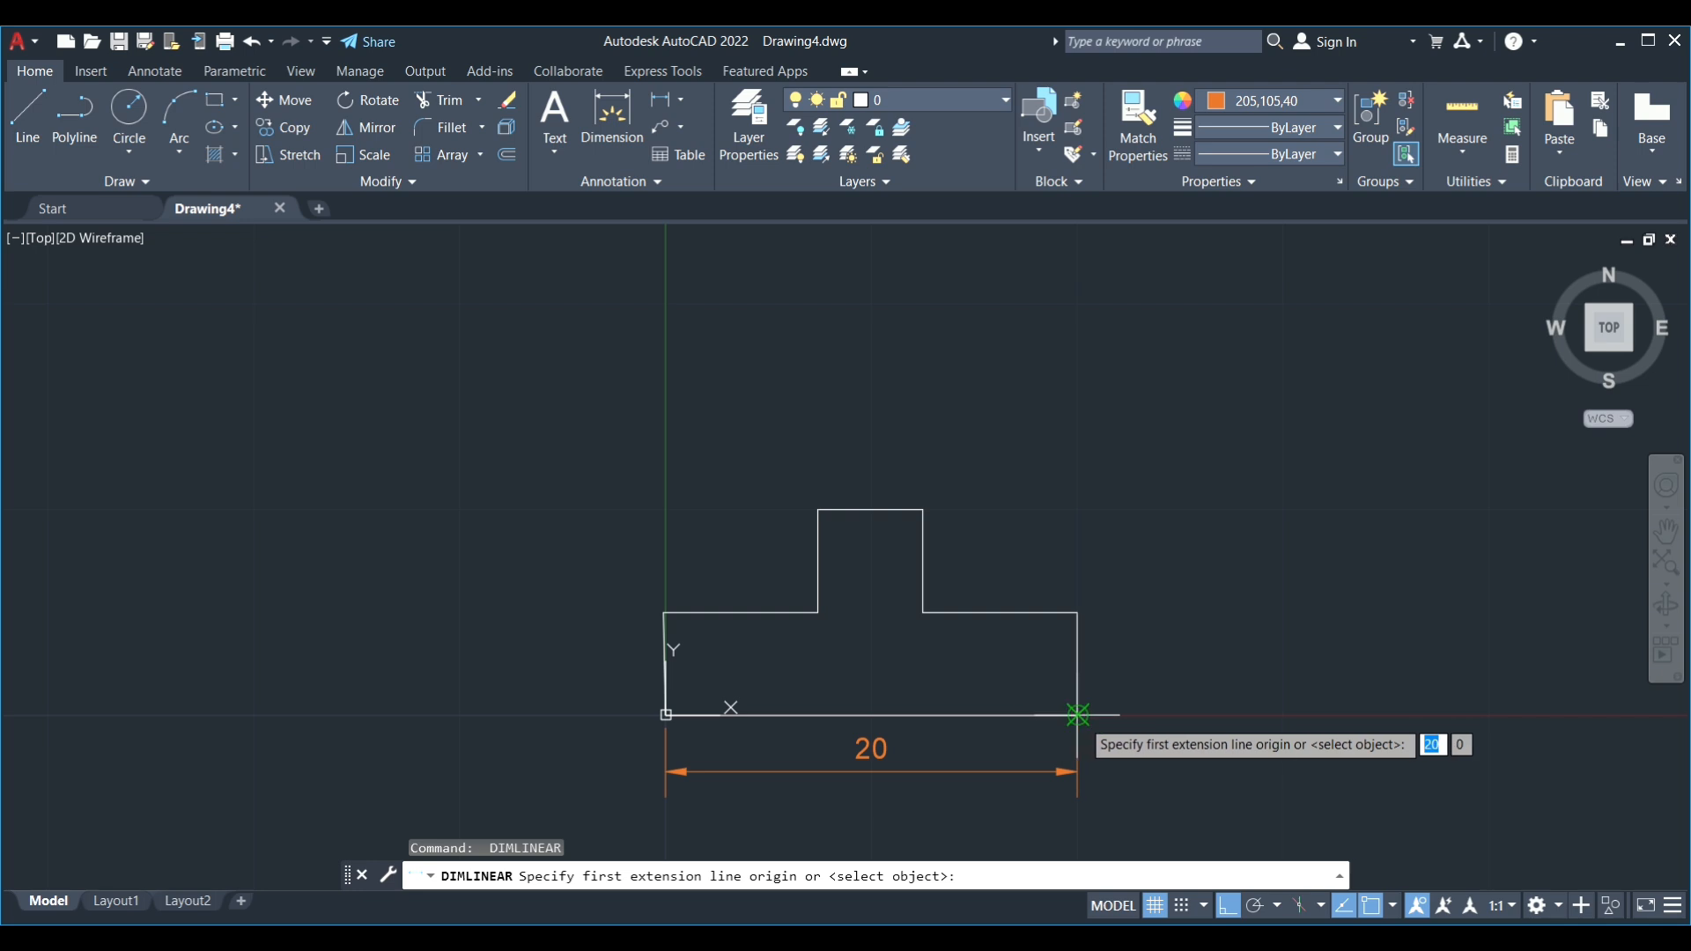
{"action": "left_click", "coordinate": [1077, 716]}
{"action": "left_click", "coordinate": [1077, 613]}
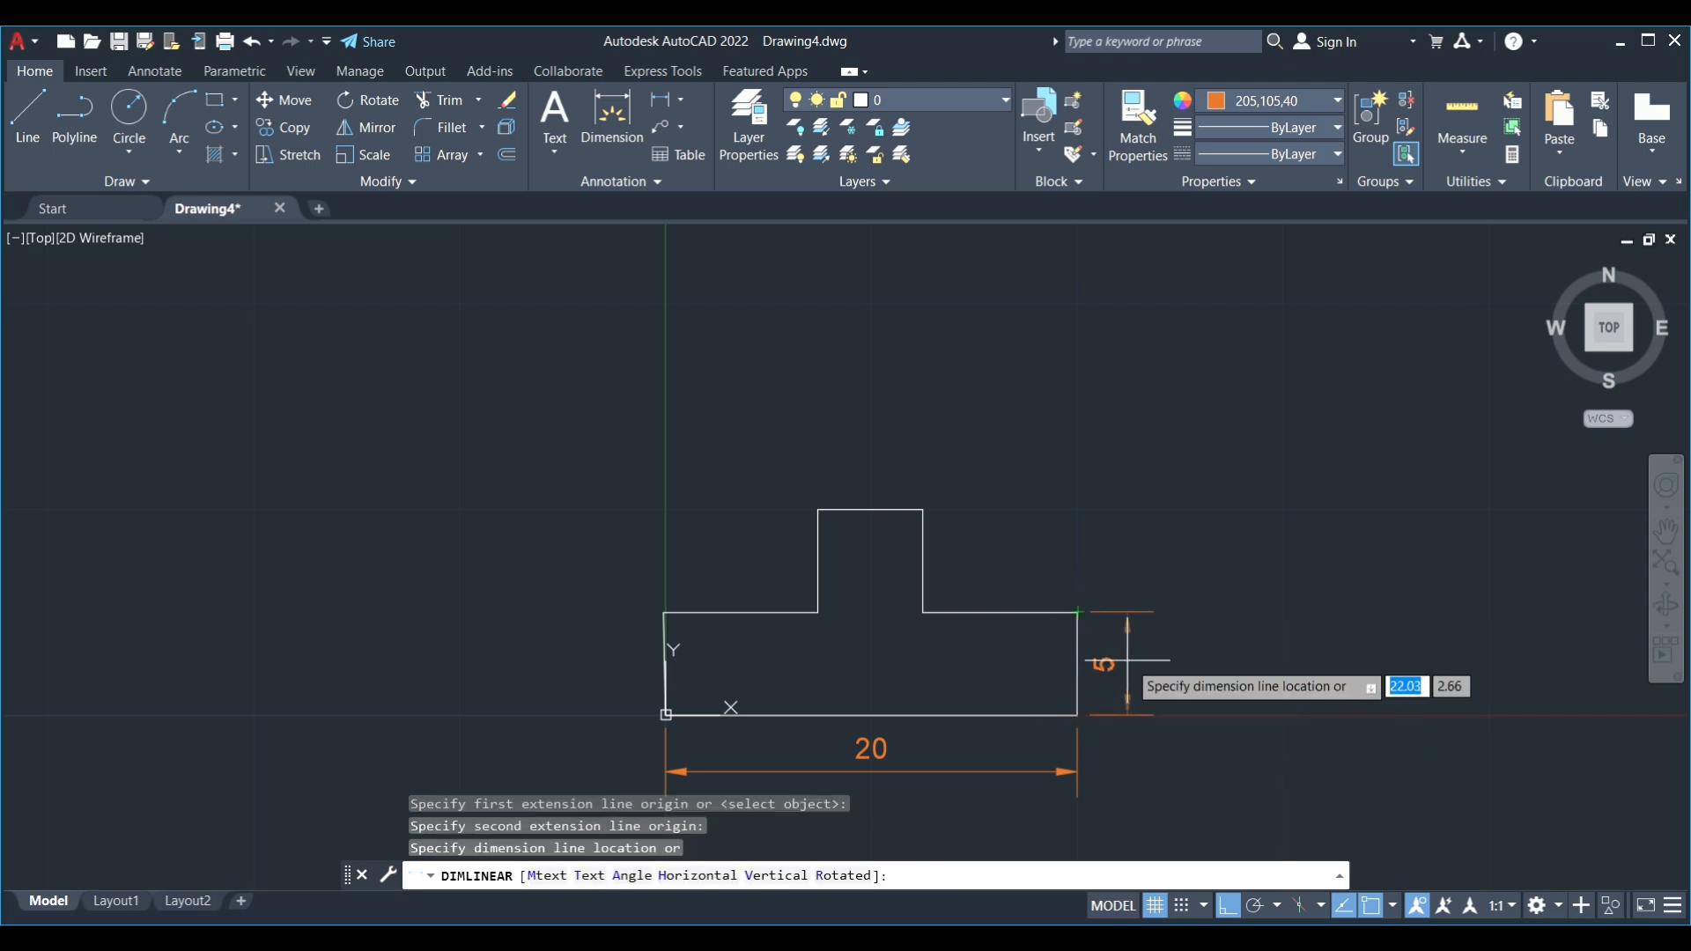
{"action": "left_click", "coordinate": [1127, 661]}
{"action": "key", "text": "Return"}
{"action": "left_click", "coordinate": [1077, 614]}
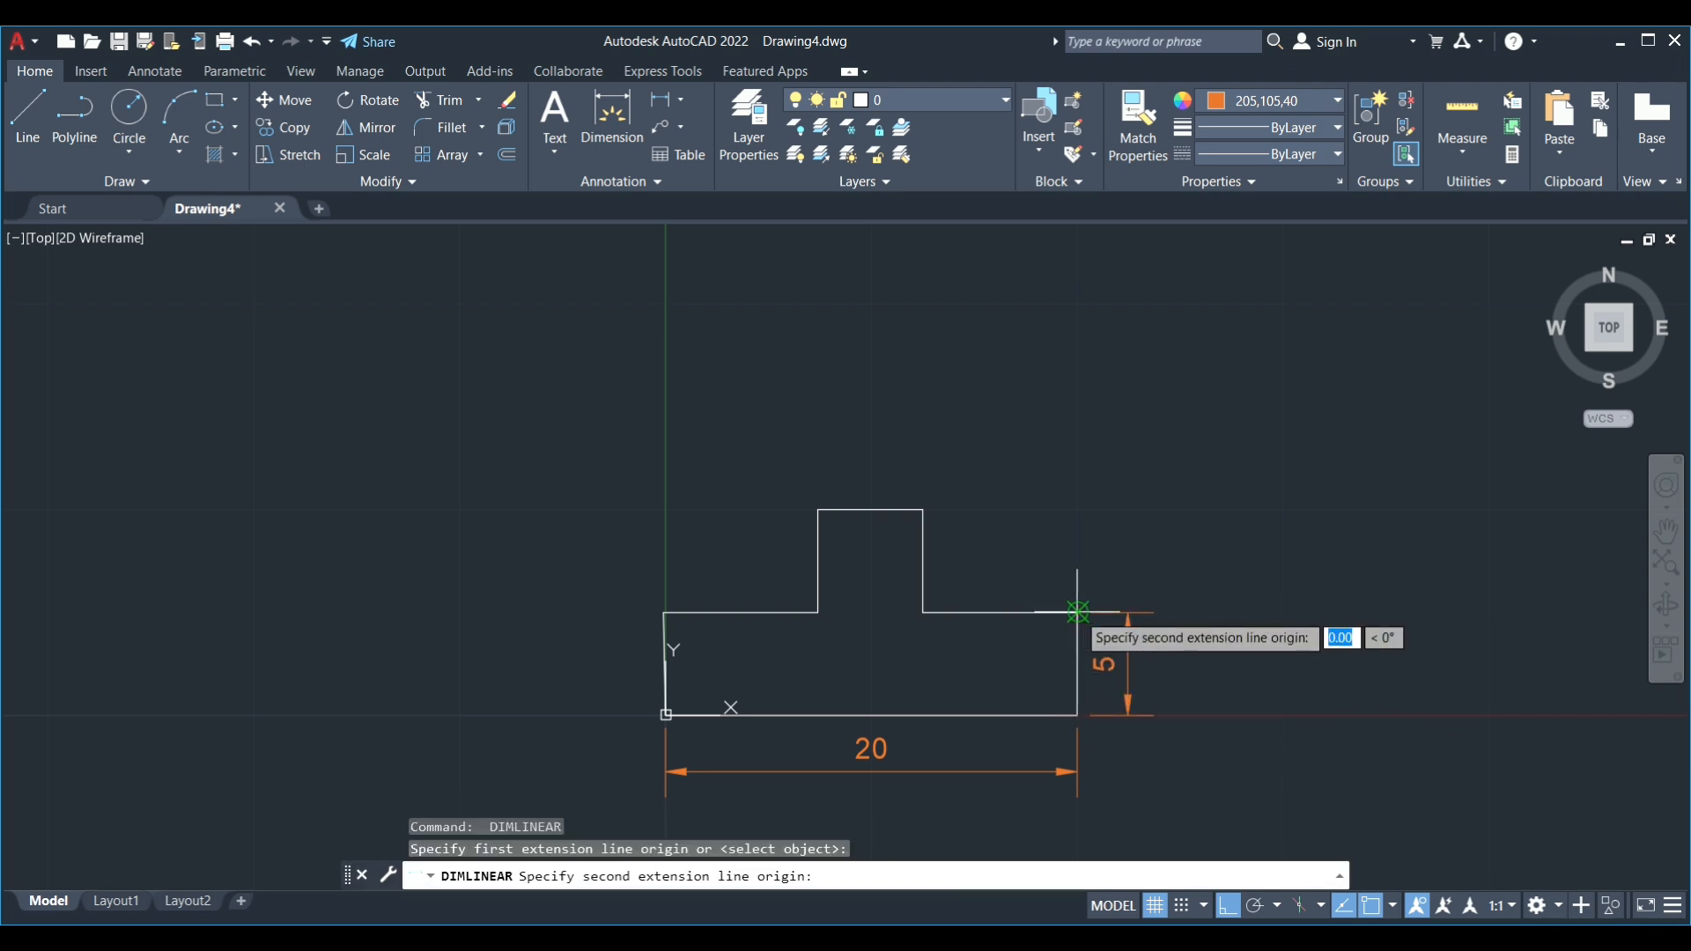
{"action": "left_click", "coordinate": [923, 612]}
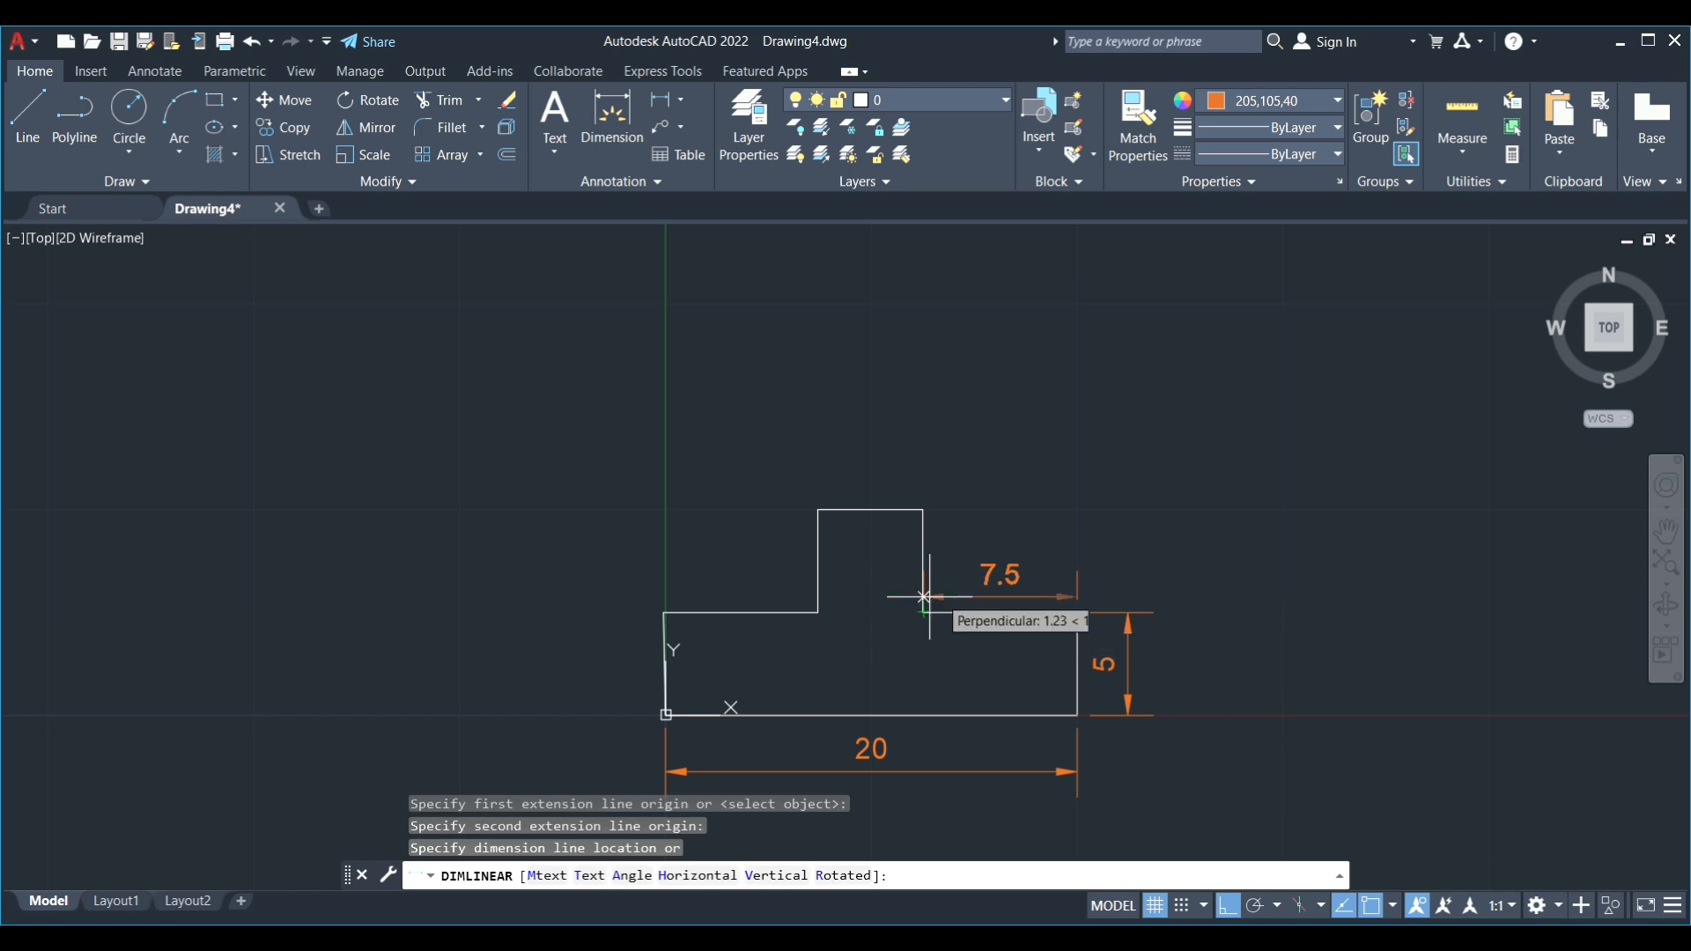
{"action": "left_click", "coordinate": [972, 460]}
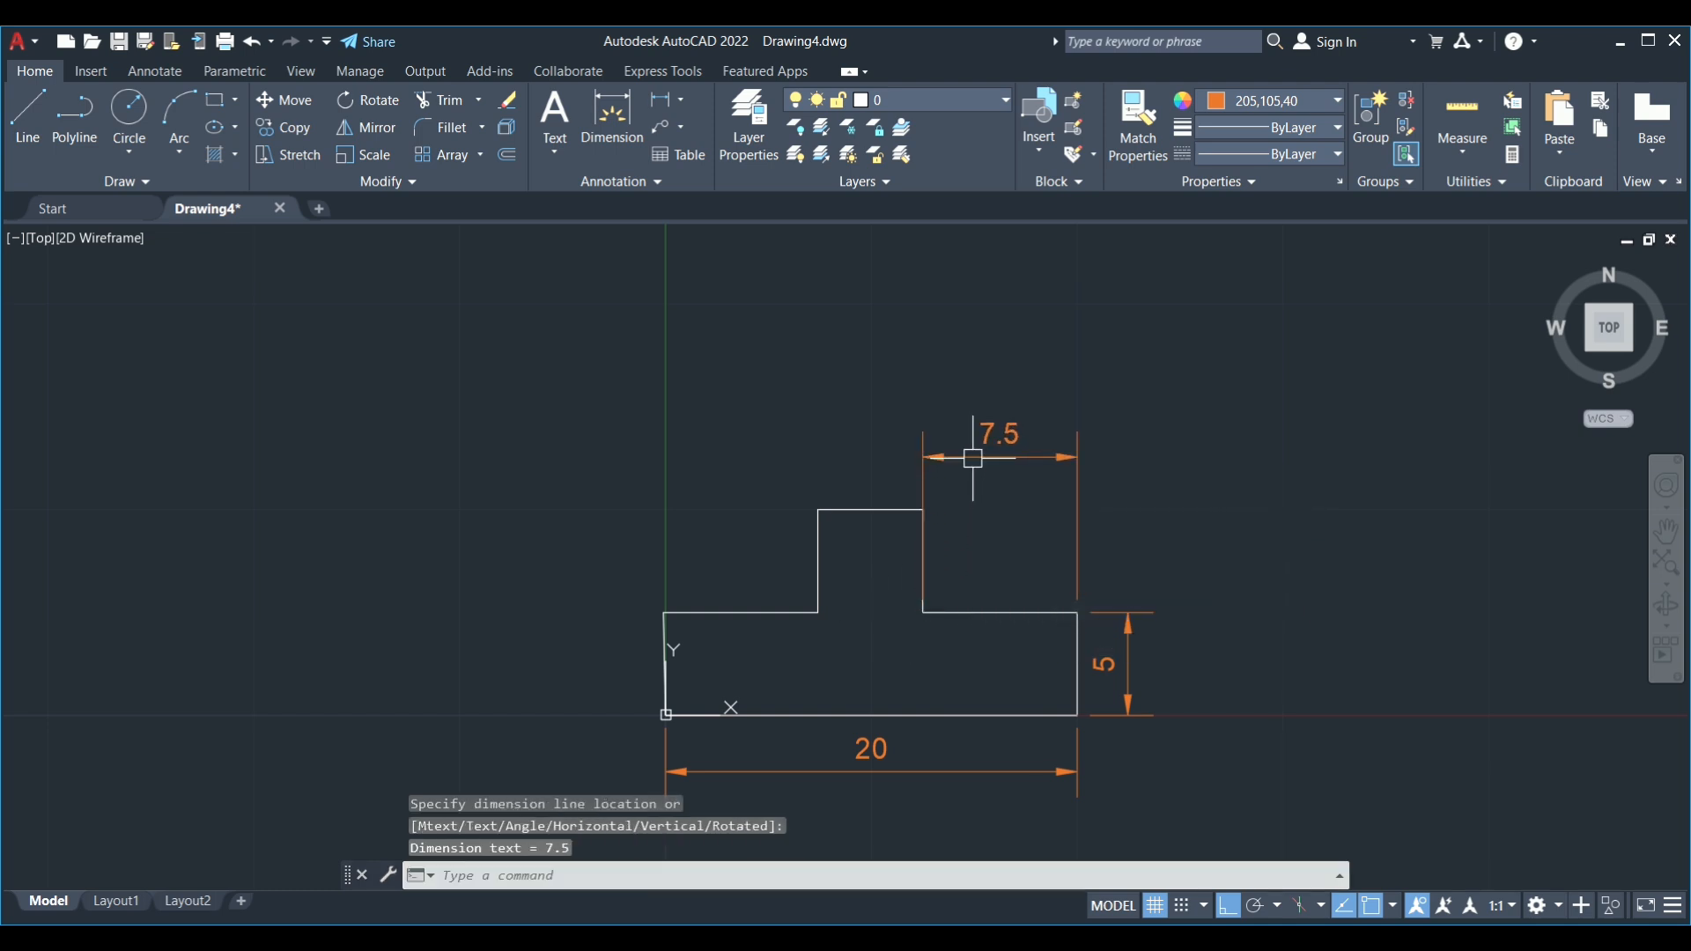
{"action": "key", "text": "Return"}
{"action": "left_click", "coordinate": [923, 510]}
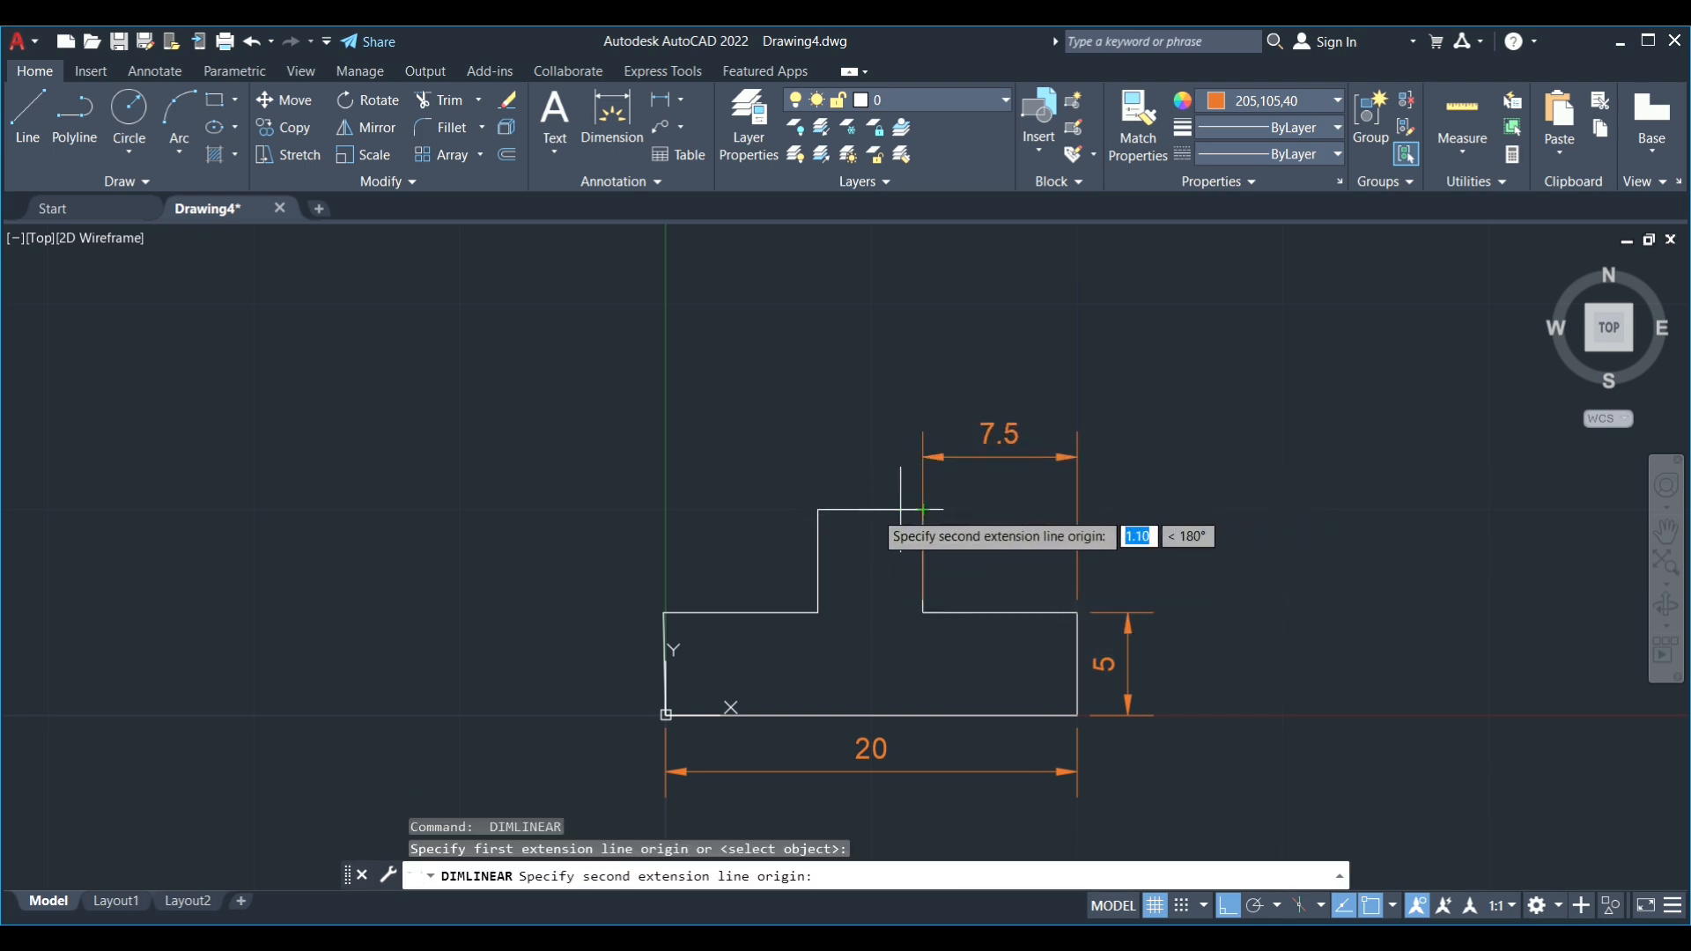
{"action": "left_click", "coordinate": [818, 510]}
{"action": "key", "text": "Escape"}
- Add a linear dimension to the profile's top edge, in line with the dimension above the right-hand ledge
{"action": "key", "text": "Return"}
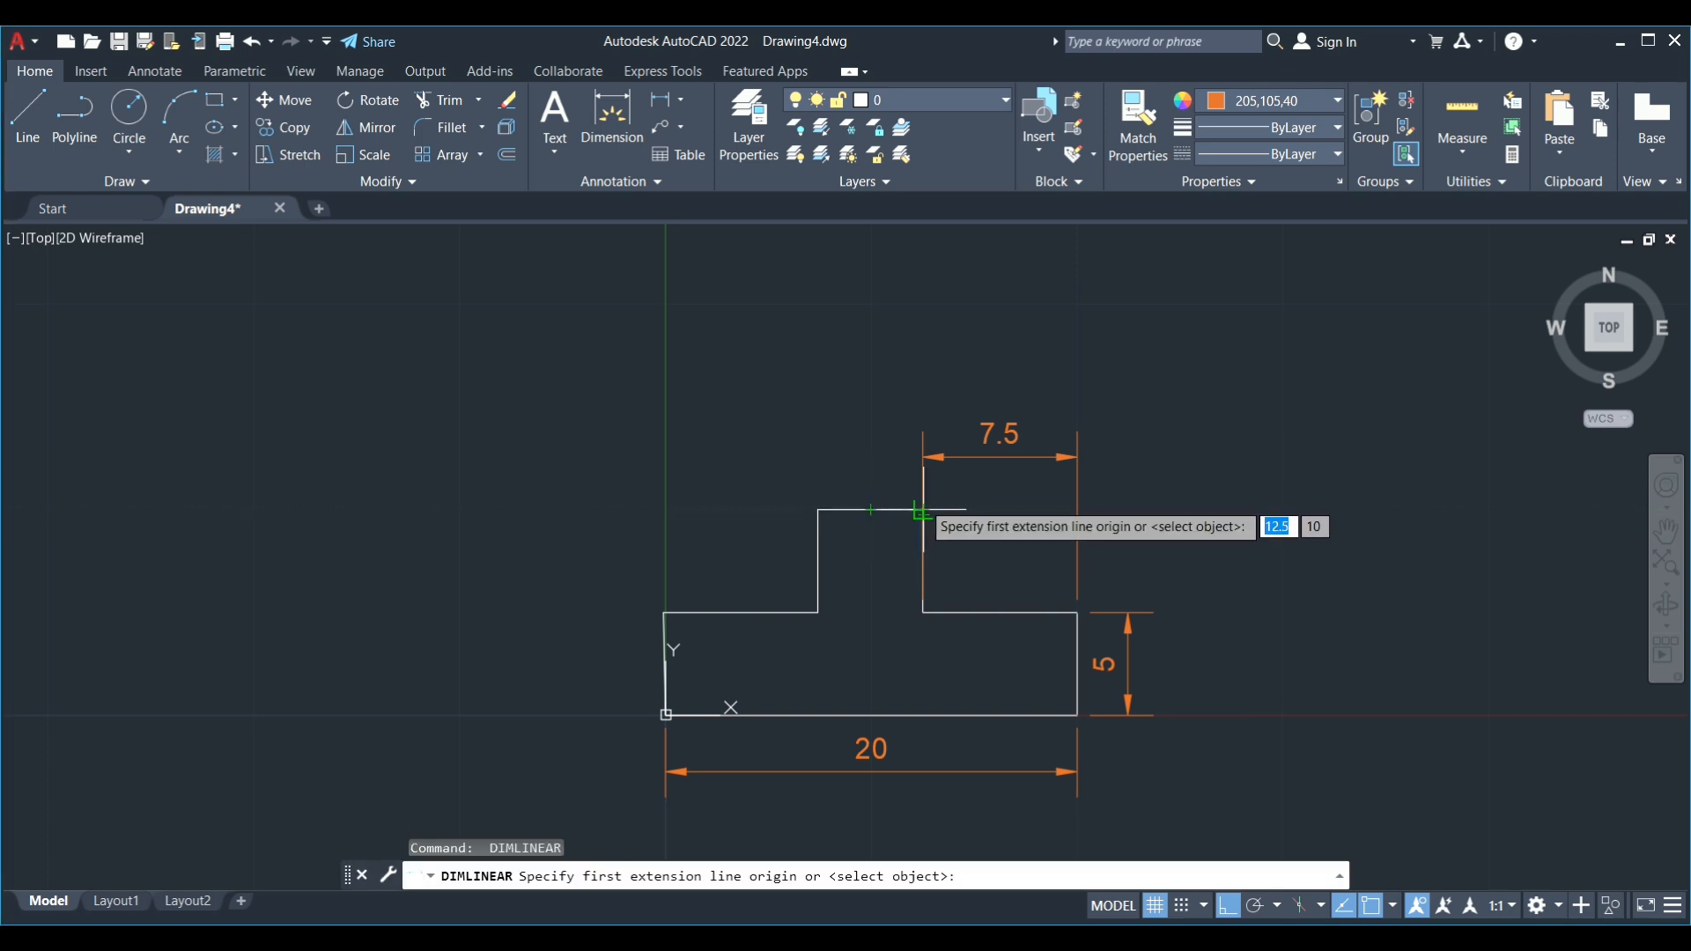
{"action": "left_click", "coordinate": [923, 511]}
{"action": "left_click", "coordinate": [819, 510]}
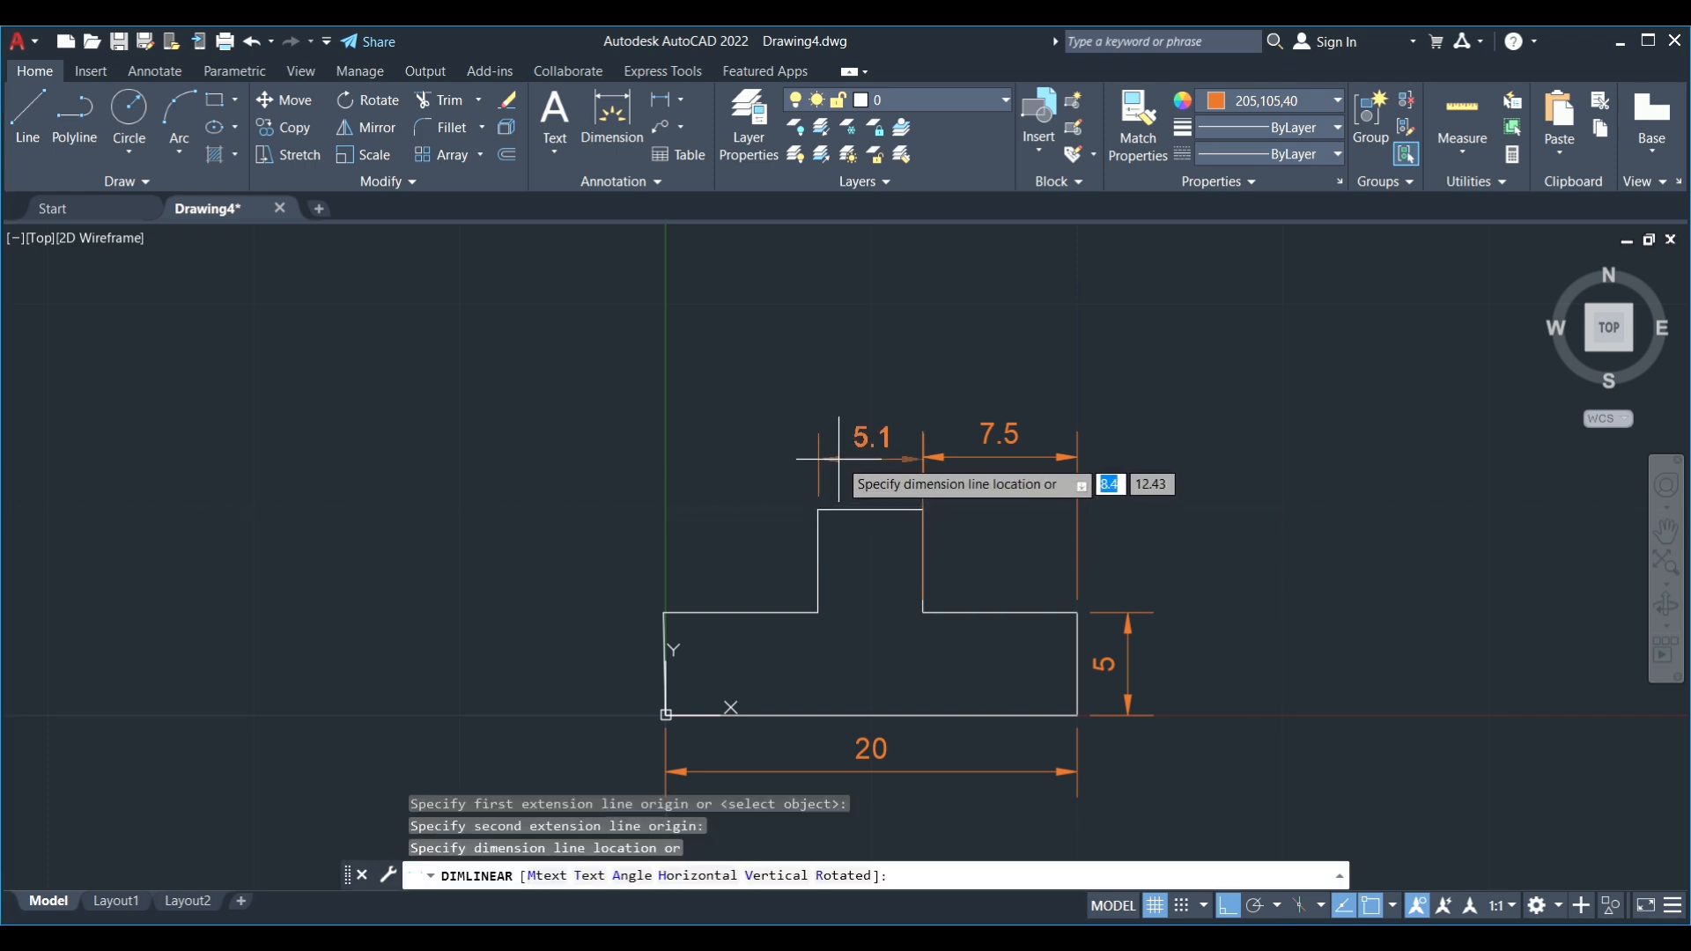
{"action": "left_click", "coordinate": [840, 456]}
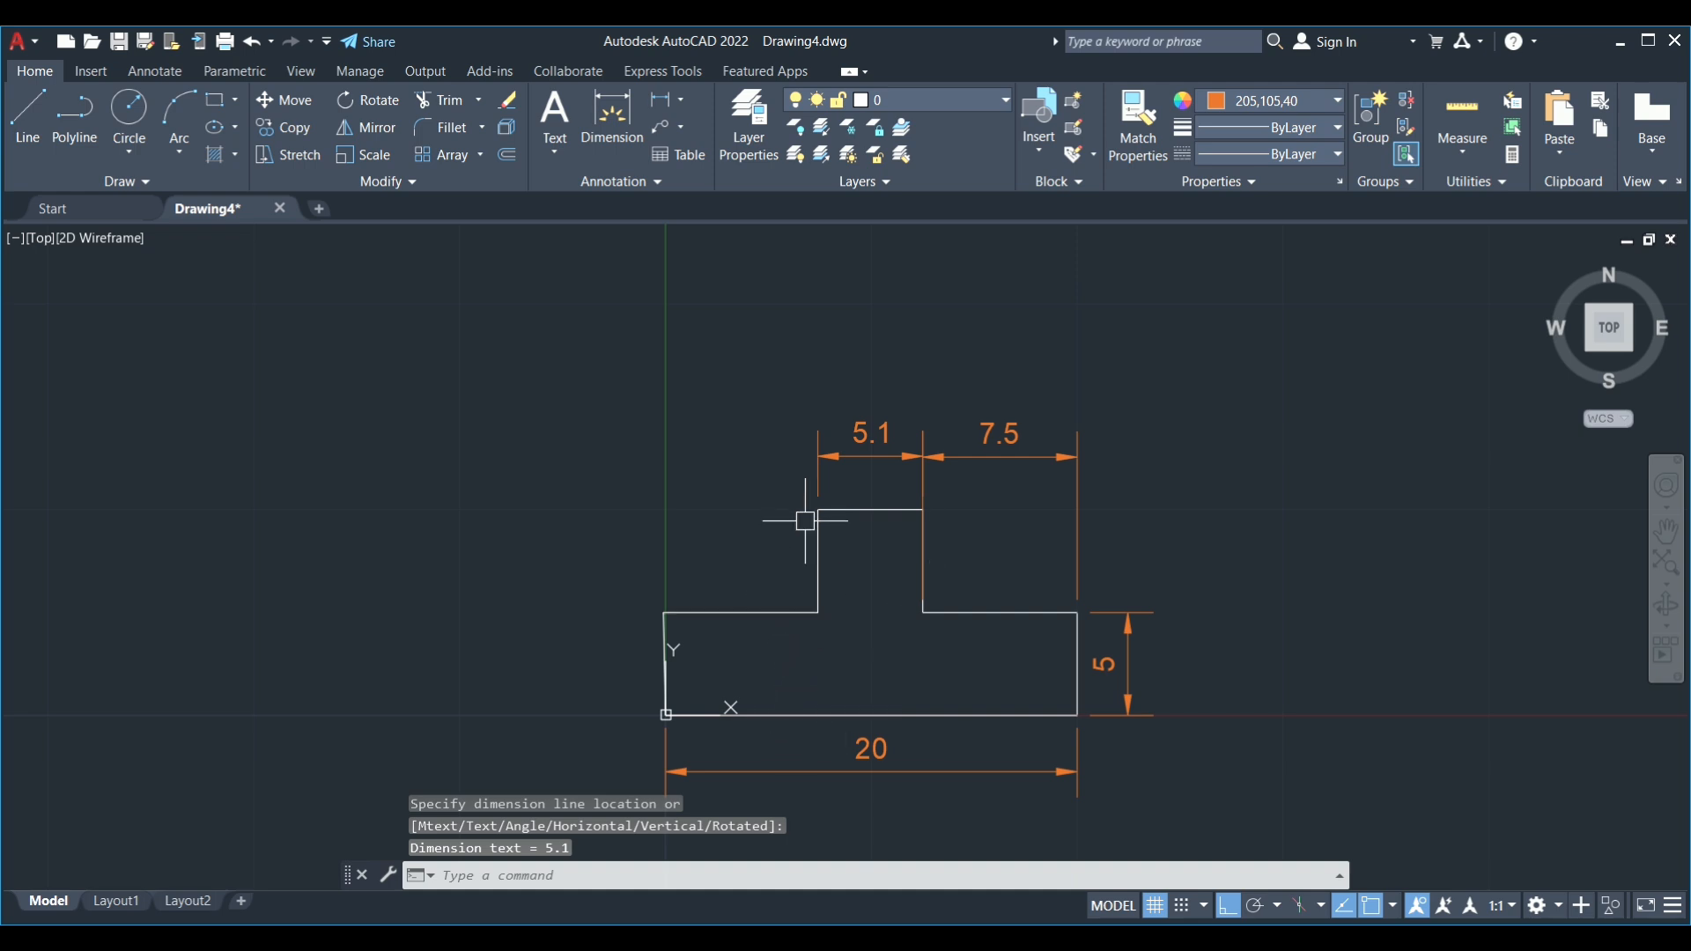
- Undo the four linear dimensions placed around the profile
{"action": "key", "text": "ctrl+z"}
{"action": "key", "text": "ctrl+z"}
{"action": "key", "text": "ctrl+z"}
{"action": "key", "text": "ctrl+z"}
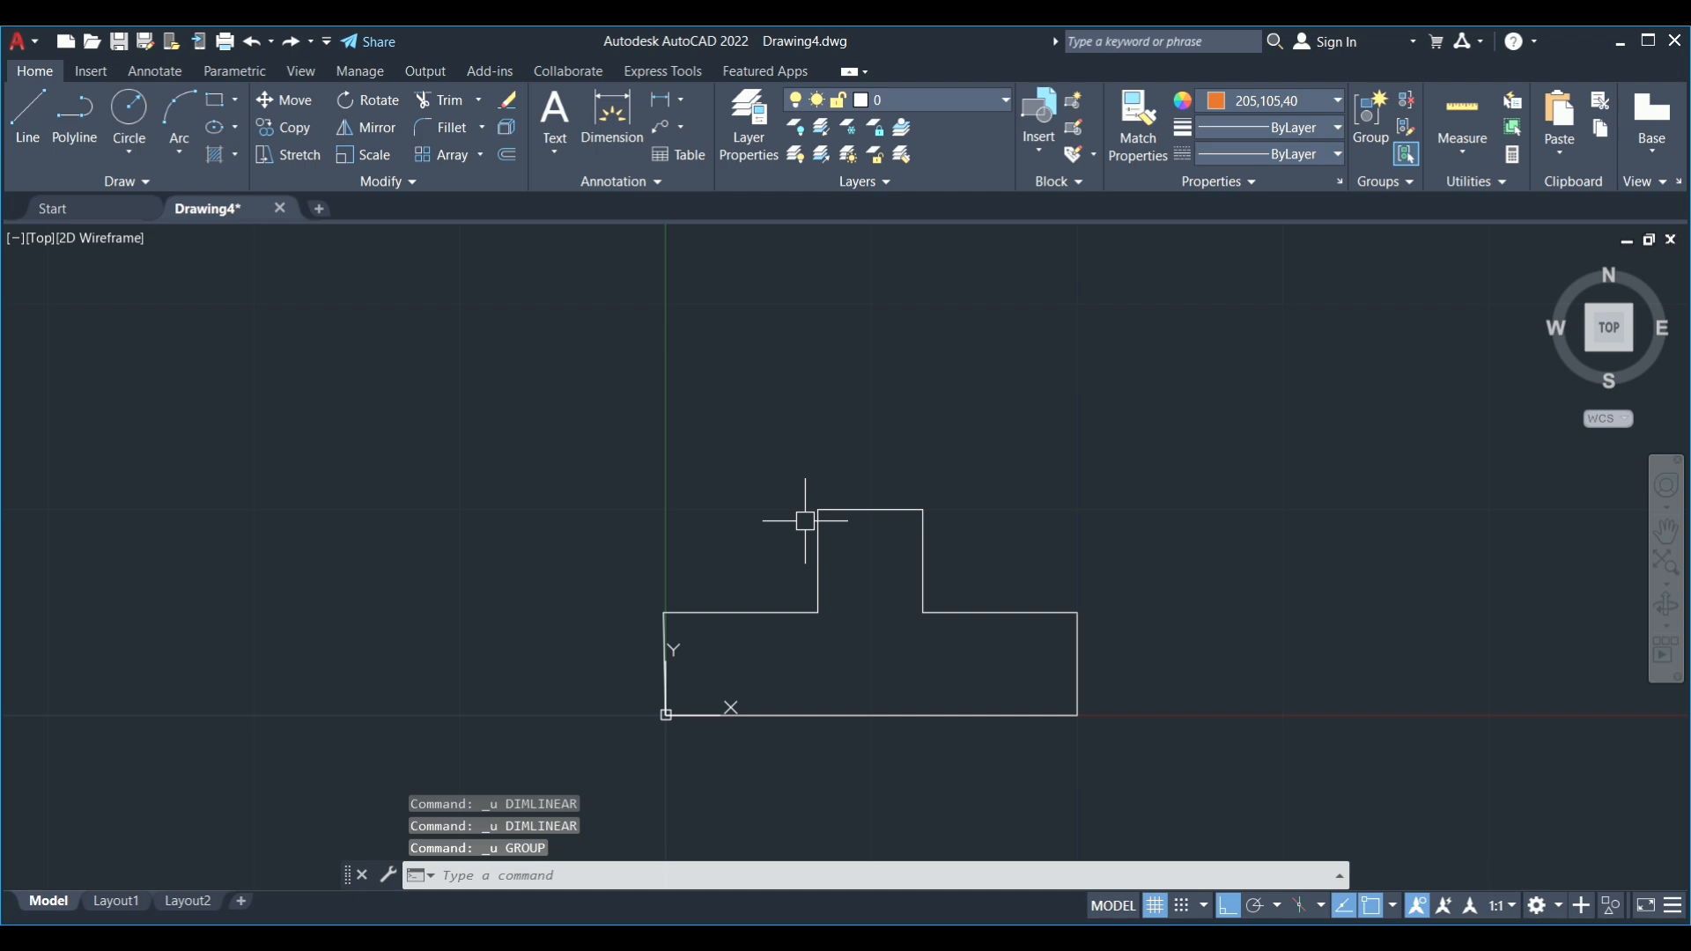
- Add a quick dimension (QDIM) to the profile's bottom edge, placing the dimension line below it
{"action": "left_click", "coordinate": [521, 875]}
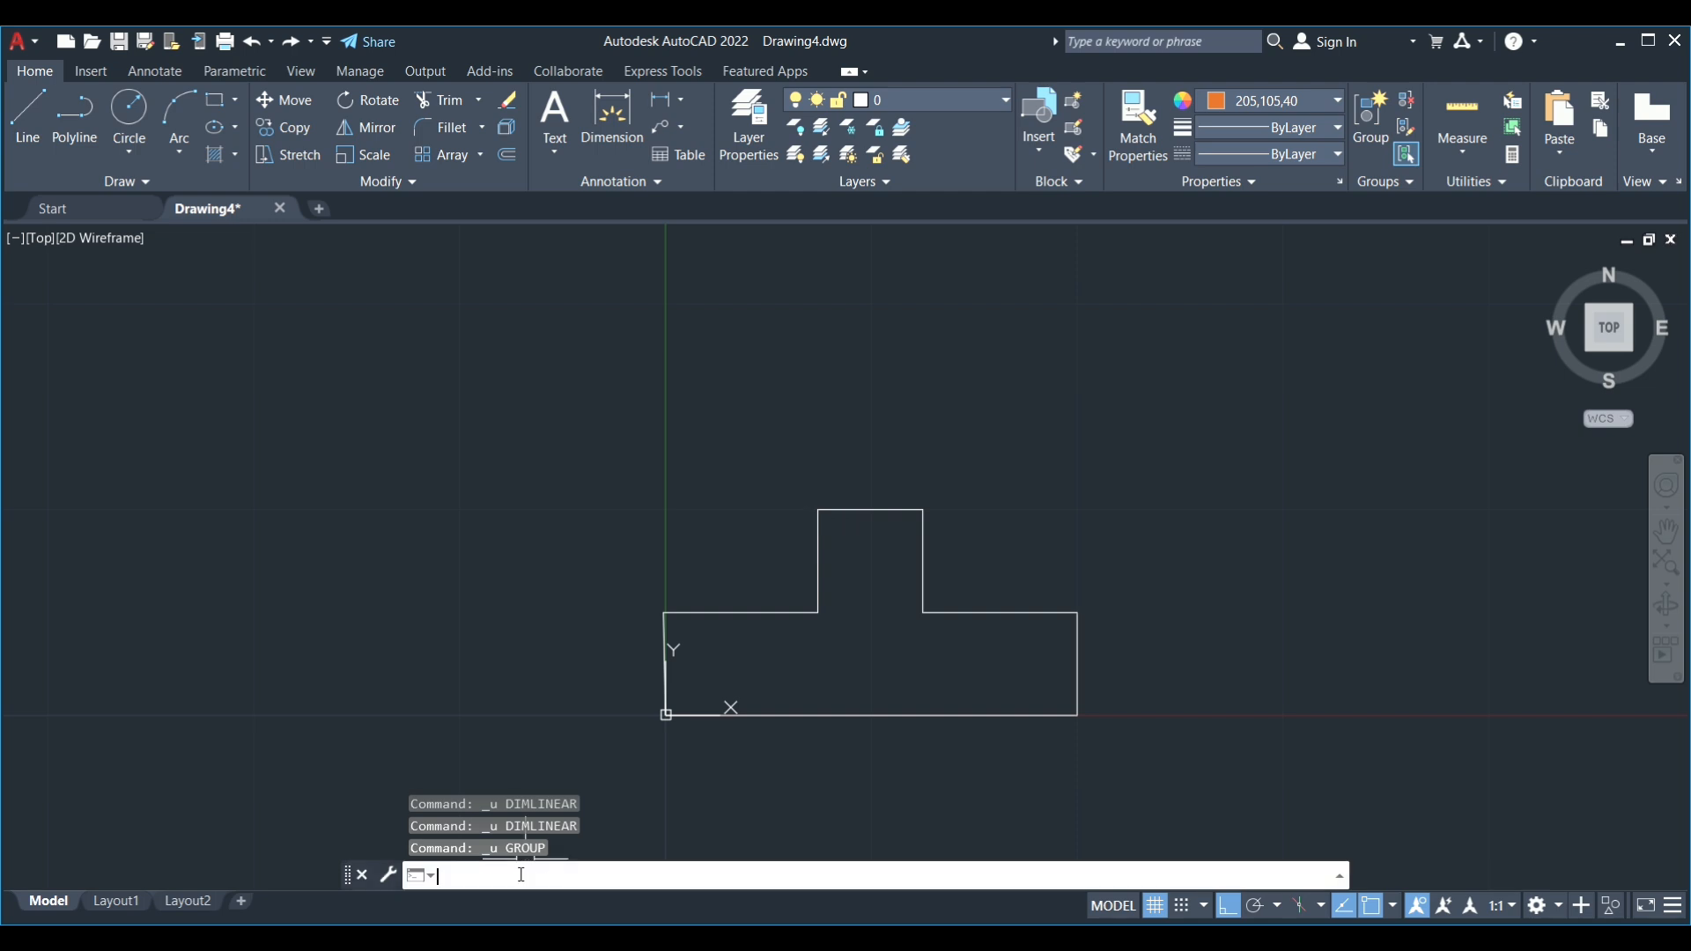
{"action": "type", "text": "qd"}
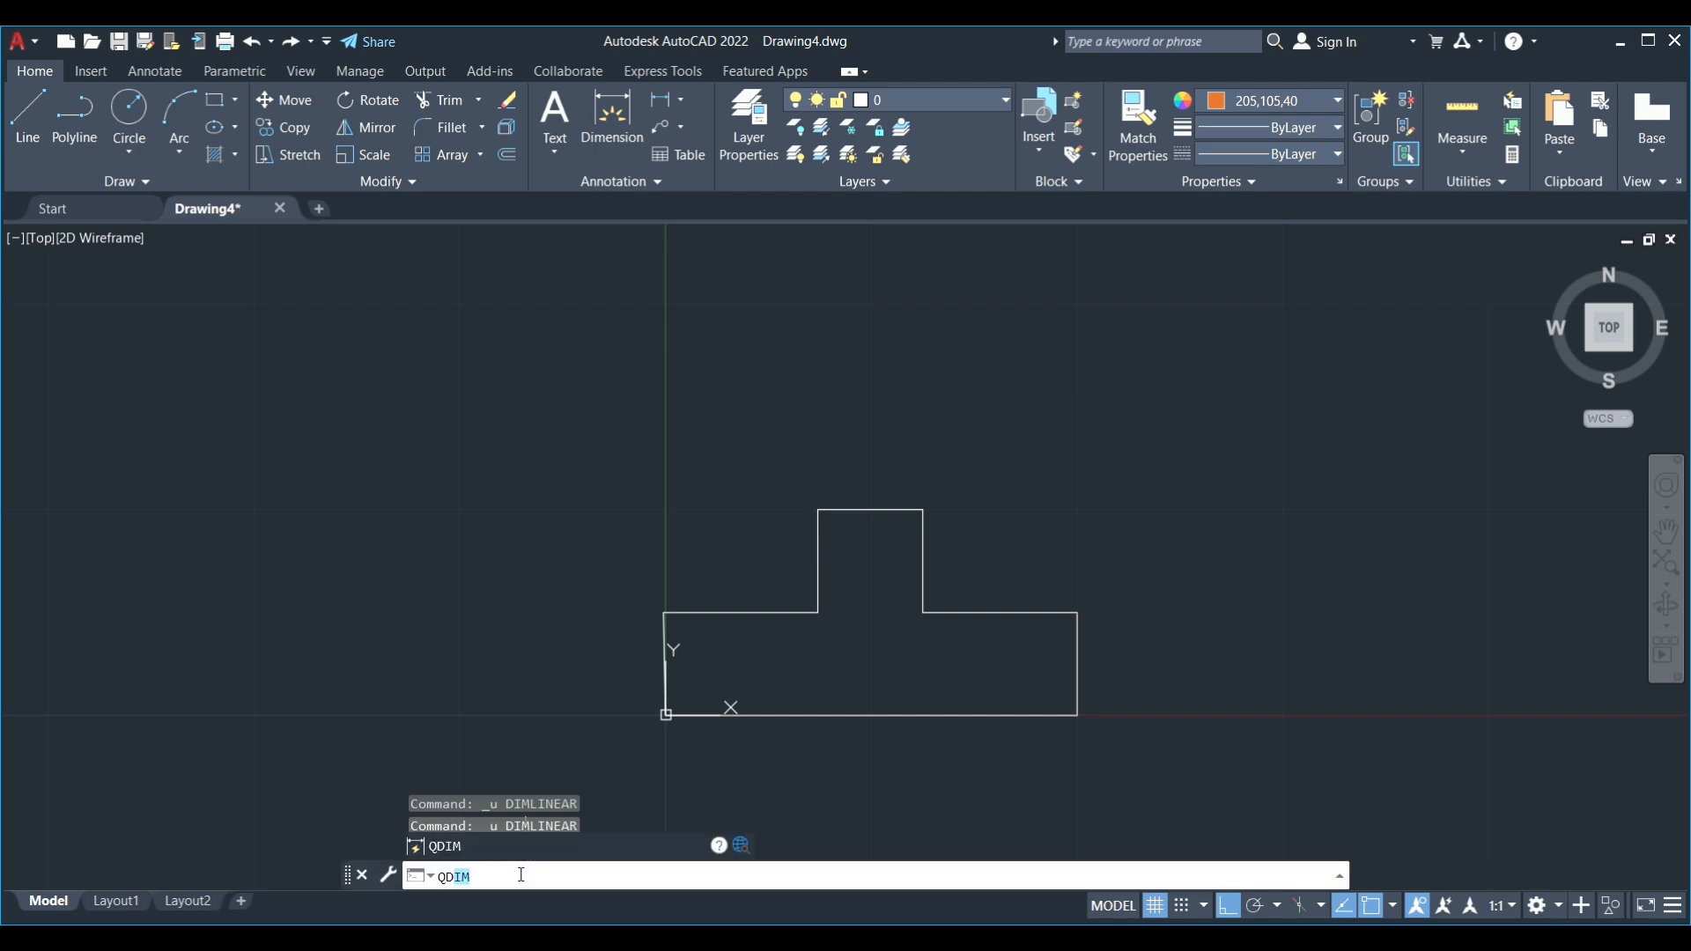
{"action": "key", "text": "Return"}
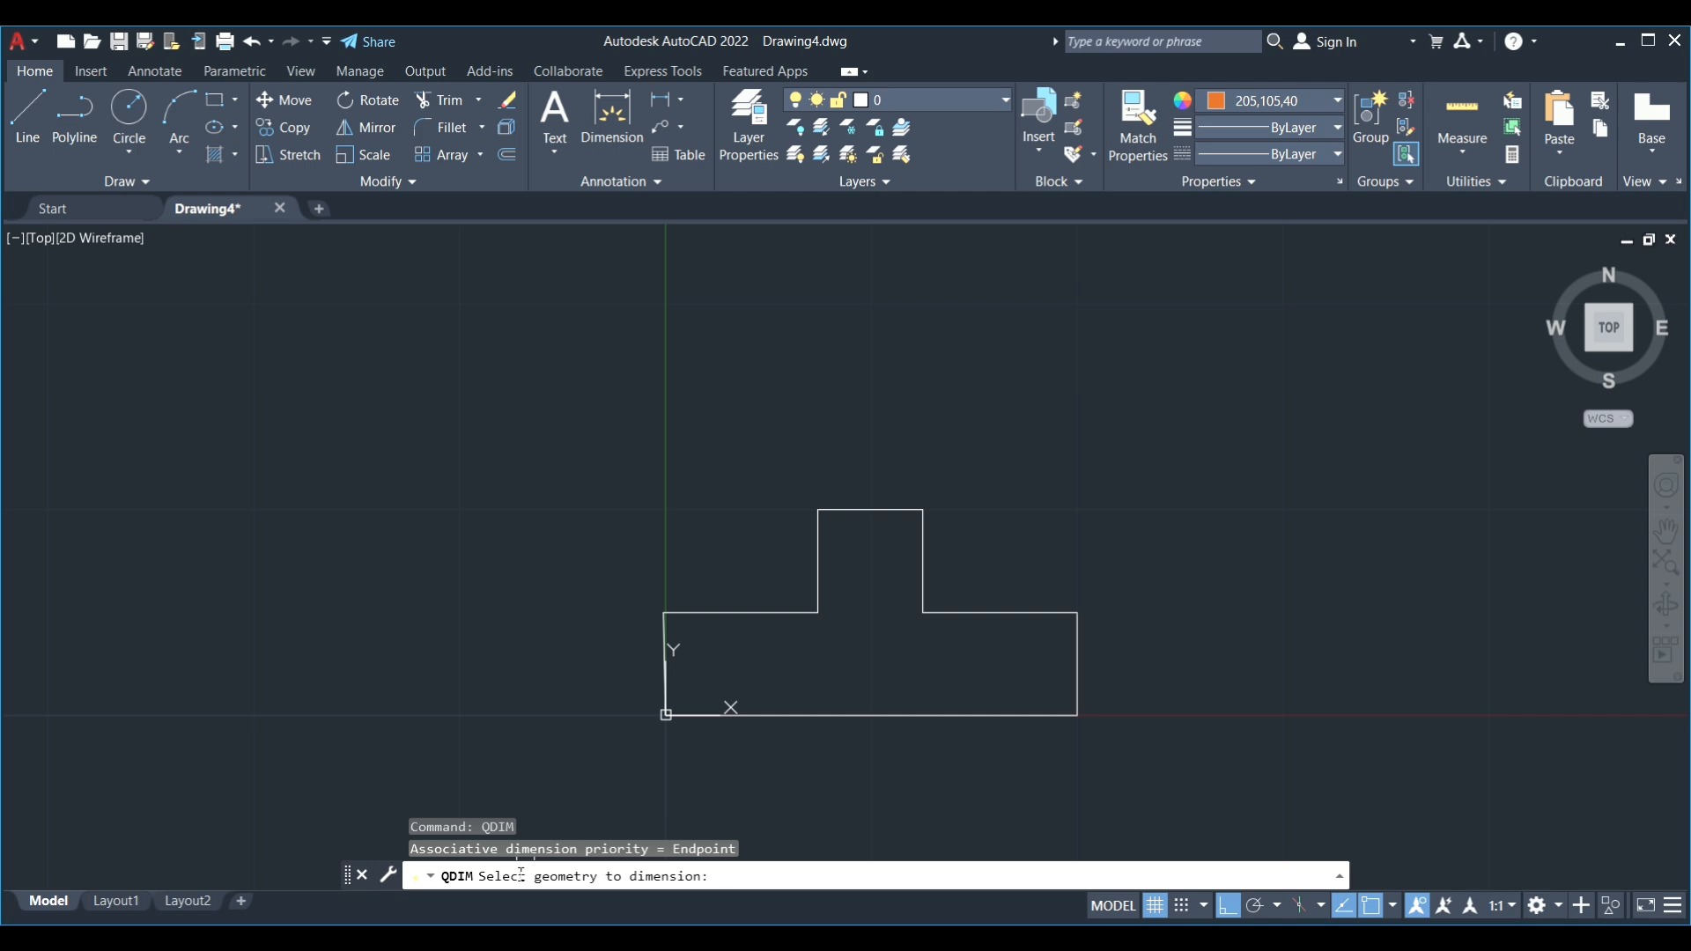
{"action": "left_click", "coordinate": [908, 717]}
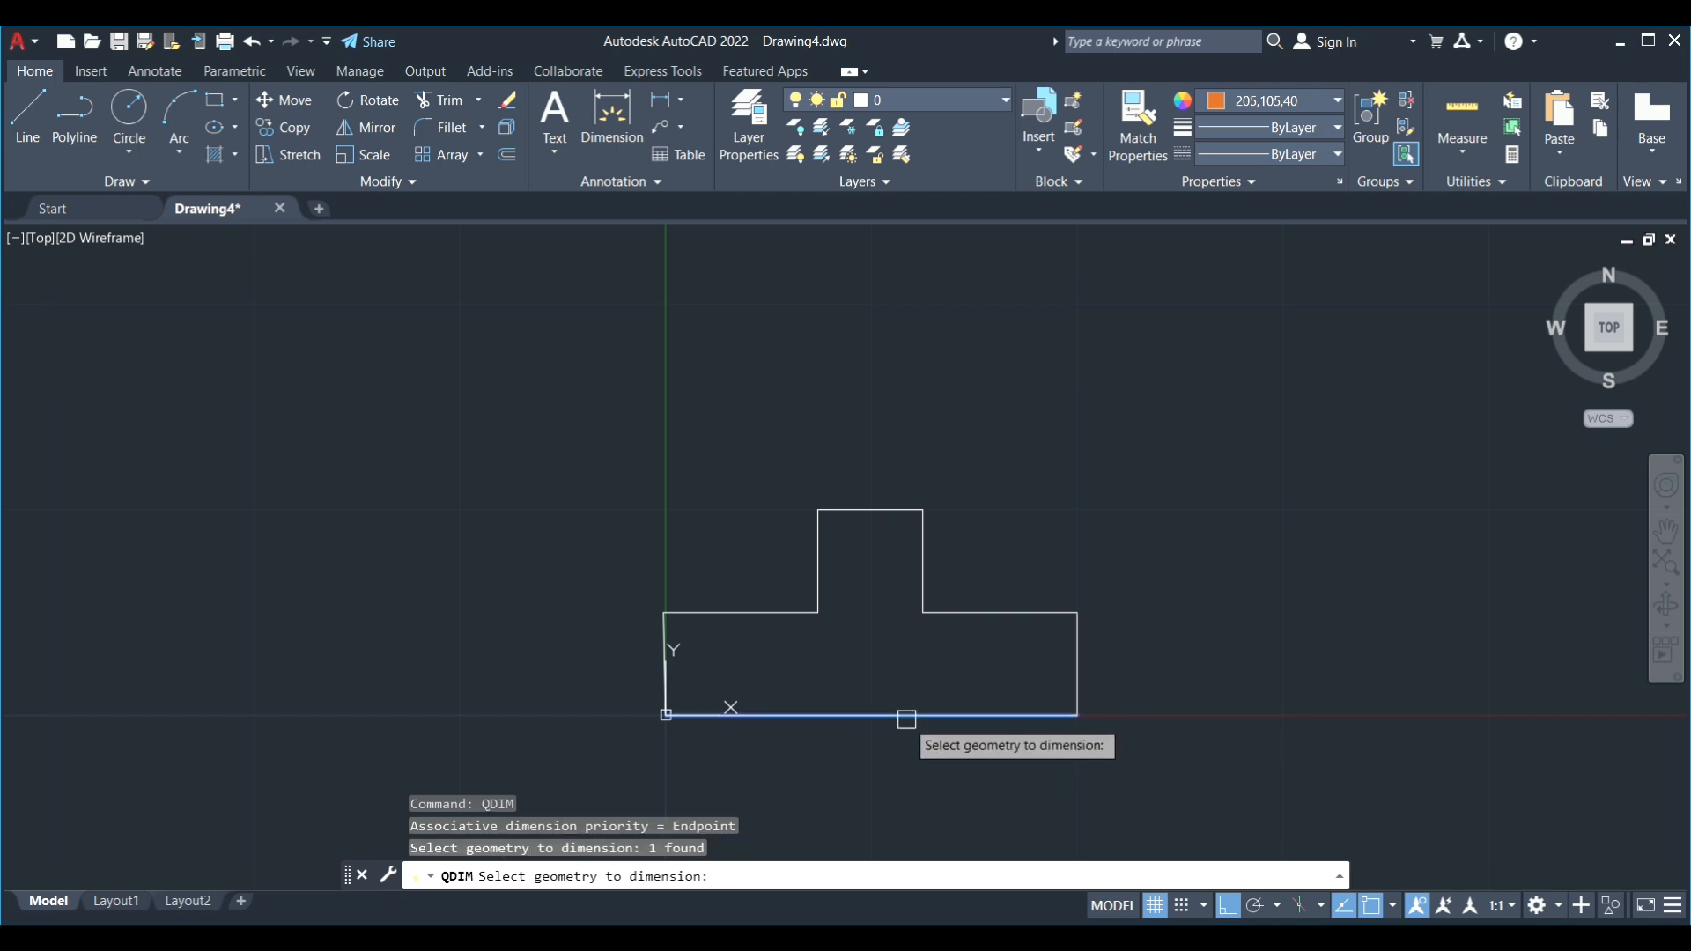
{"action": "key", "text": "Return"}
{"action": "left_click", "coordinate": [881, 767]}
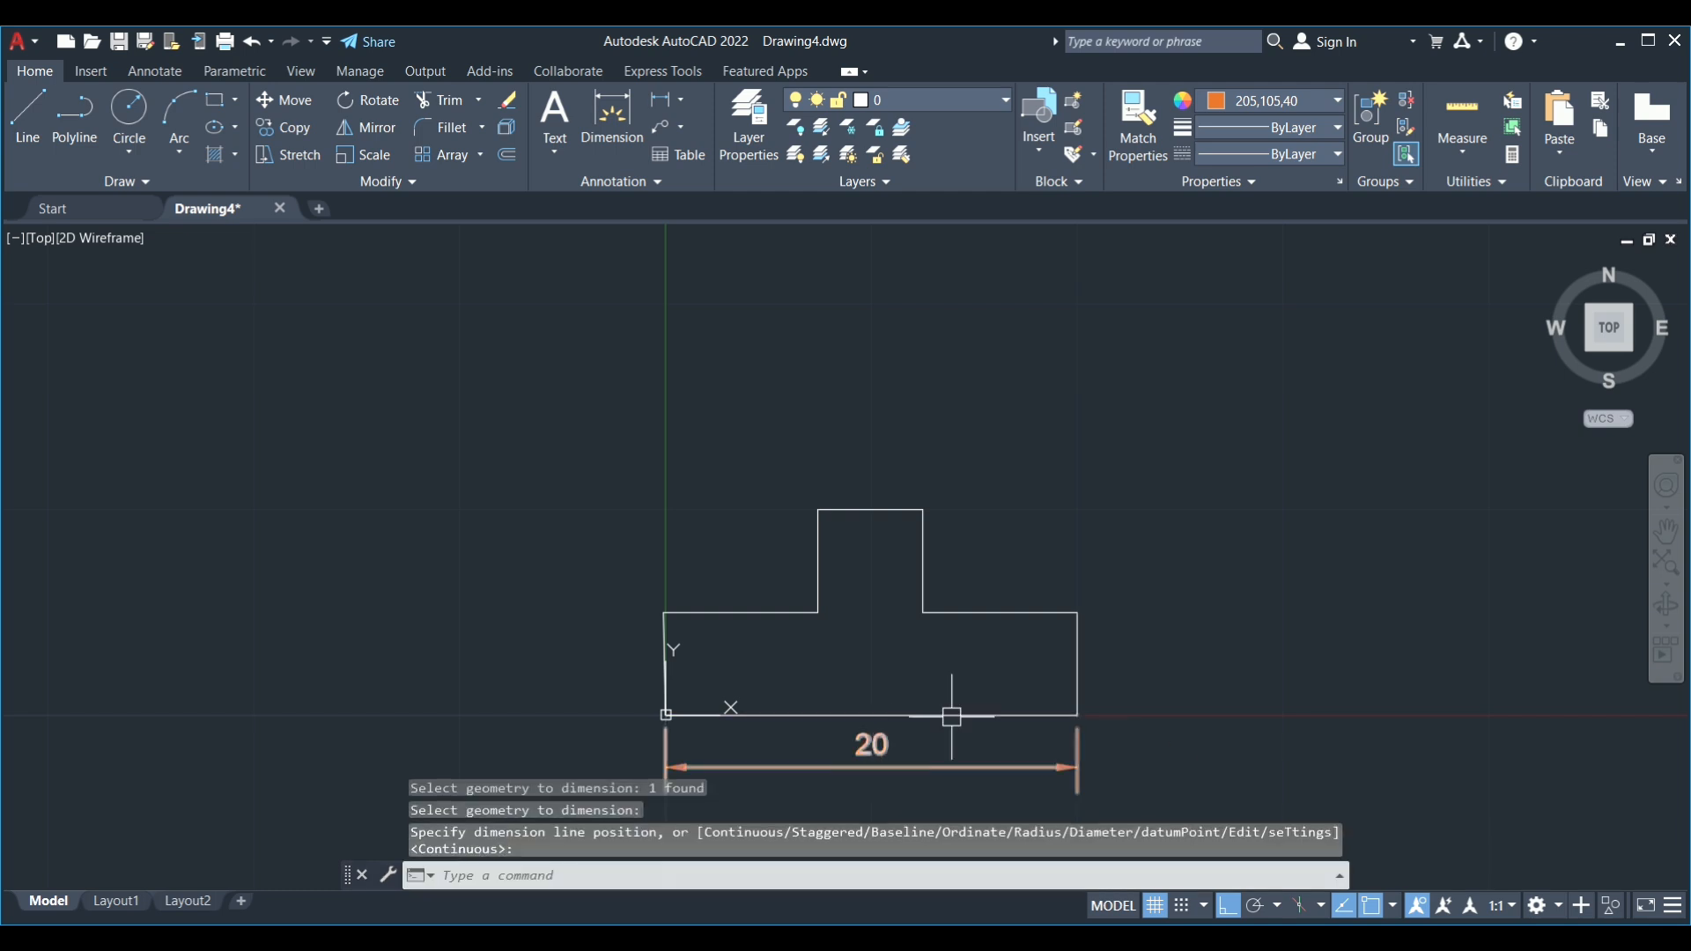
- Add quick dimensions to the base's right edge and the right-hand ledge, placing them to the right of and above the geometry
{"action": "key", "text": "Return"}
{"action": "left_click", "coordinate": [1078, 661]}
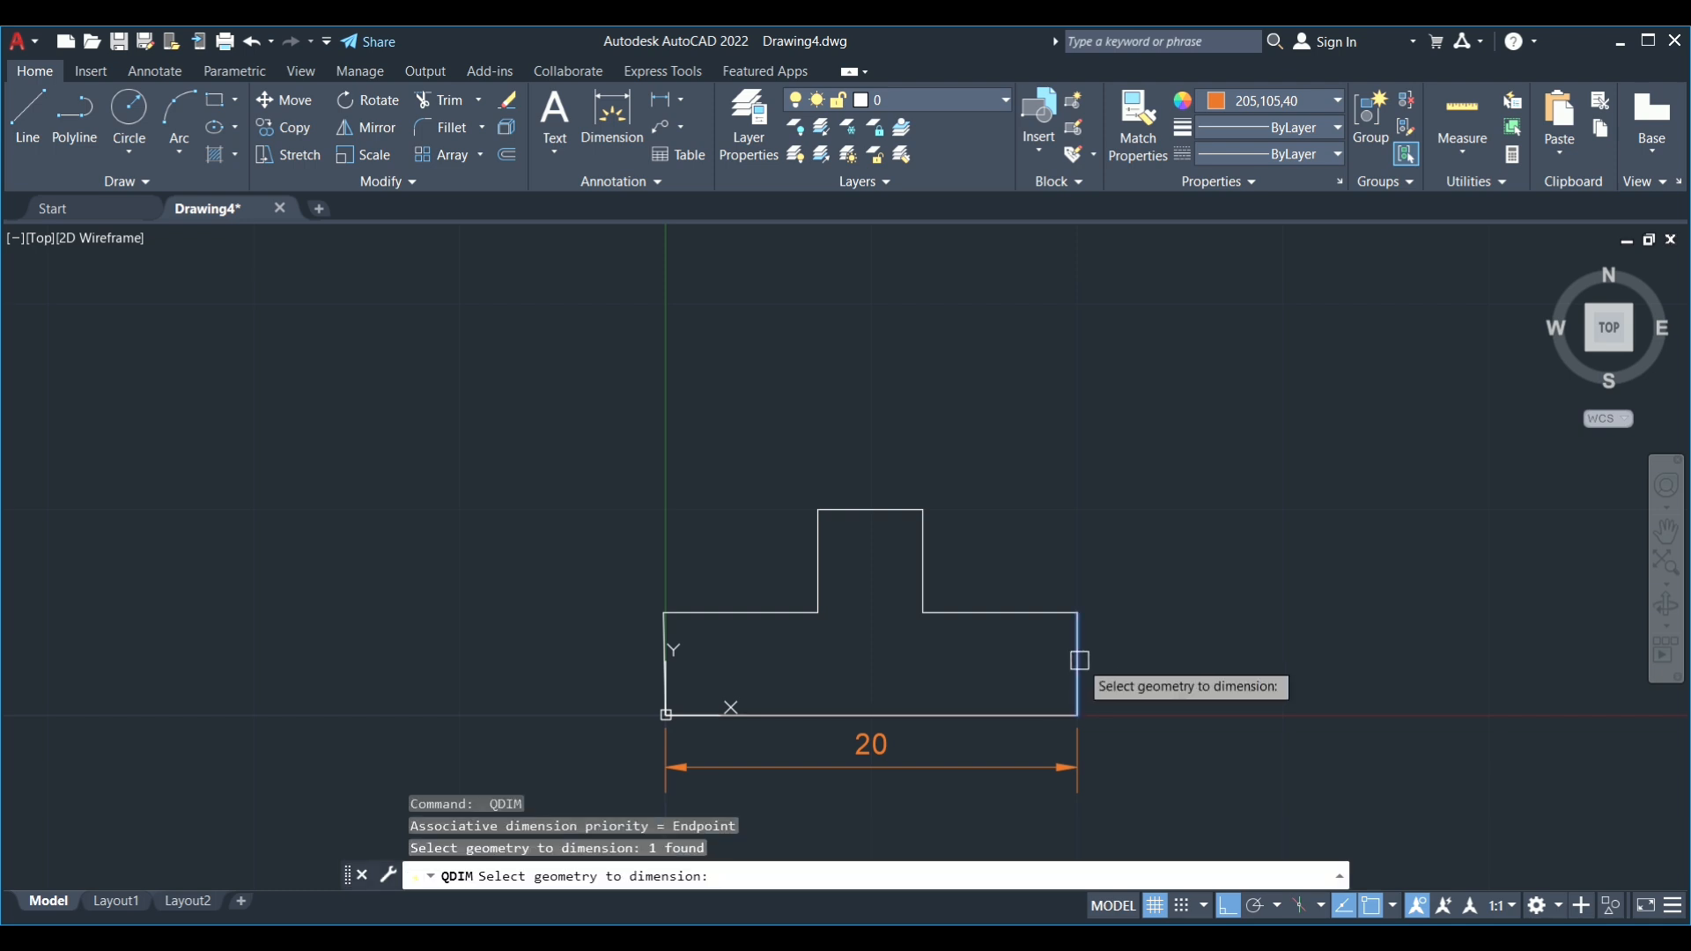
{"action": "key", "text": "Return"}
{"action": "left_click", "coordinate": [1105, 683]}
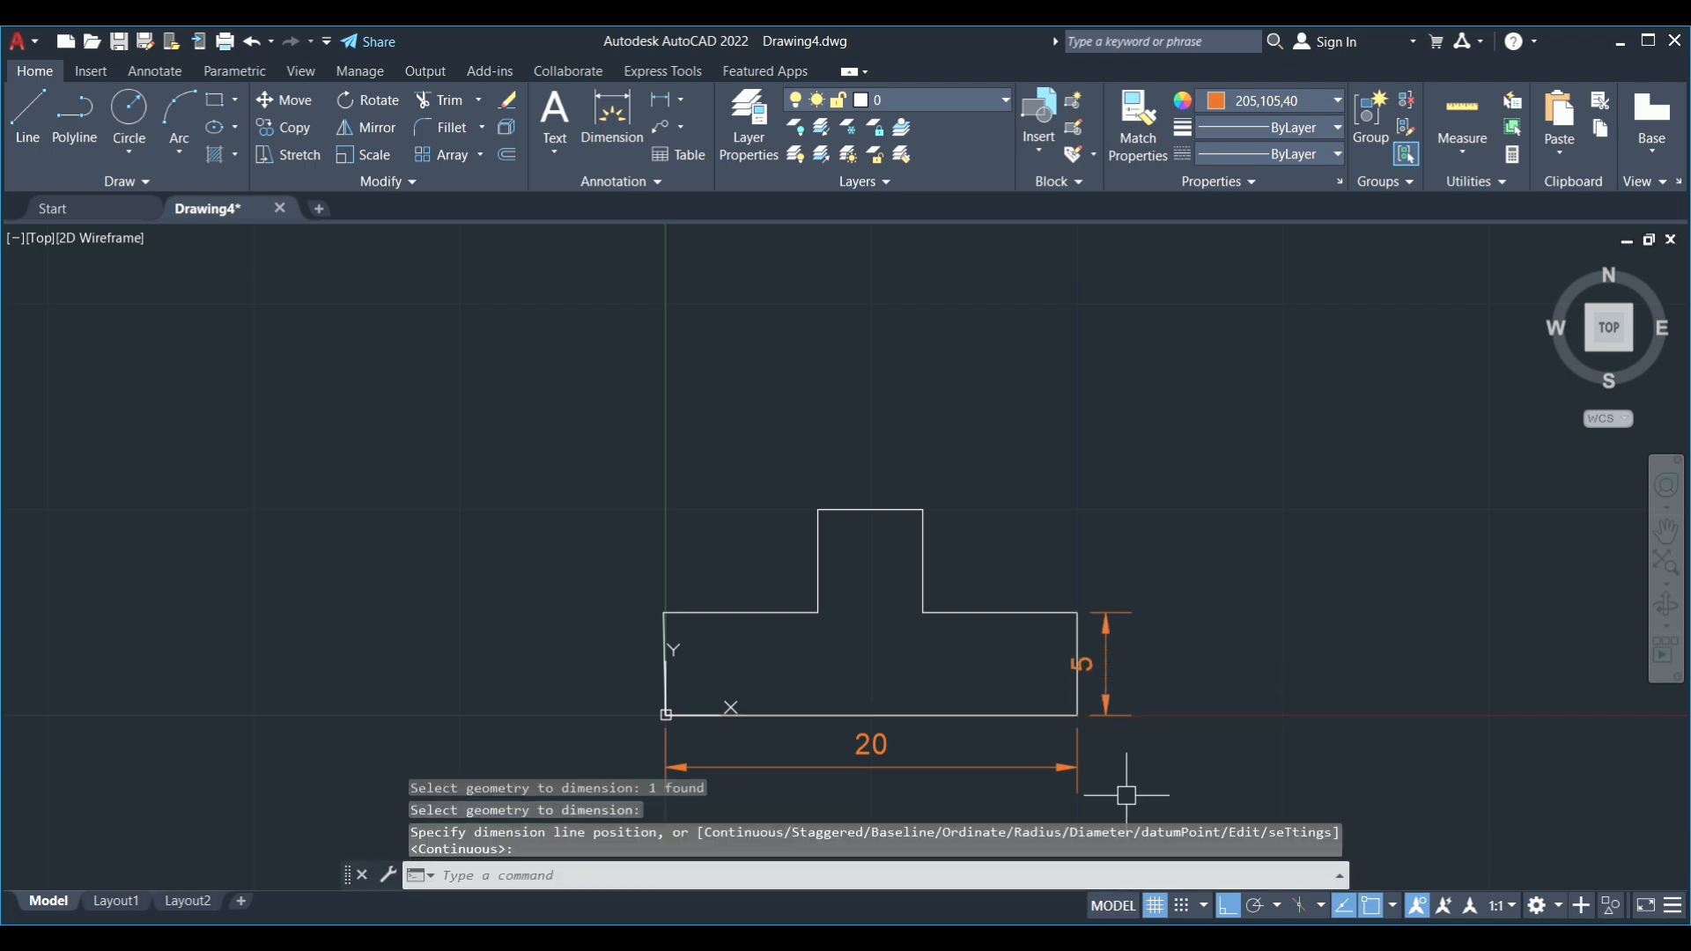
{"action": "key", "text": "Return"}
{"action": "left_click", "coordinate": [998, 614]}
{"action": "key", "text": "Return"}
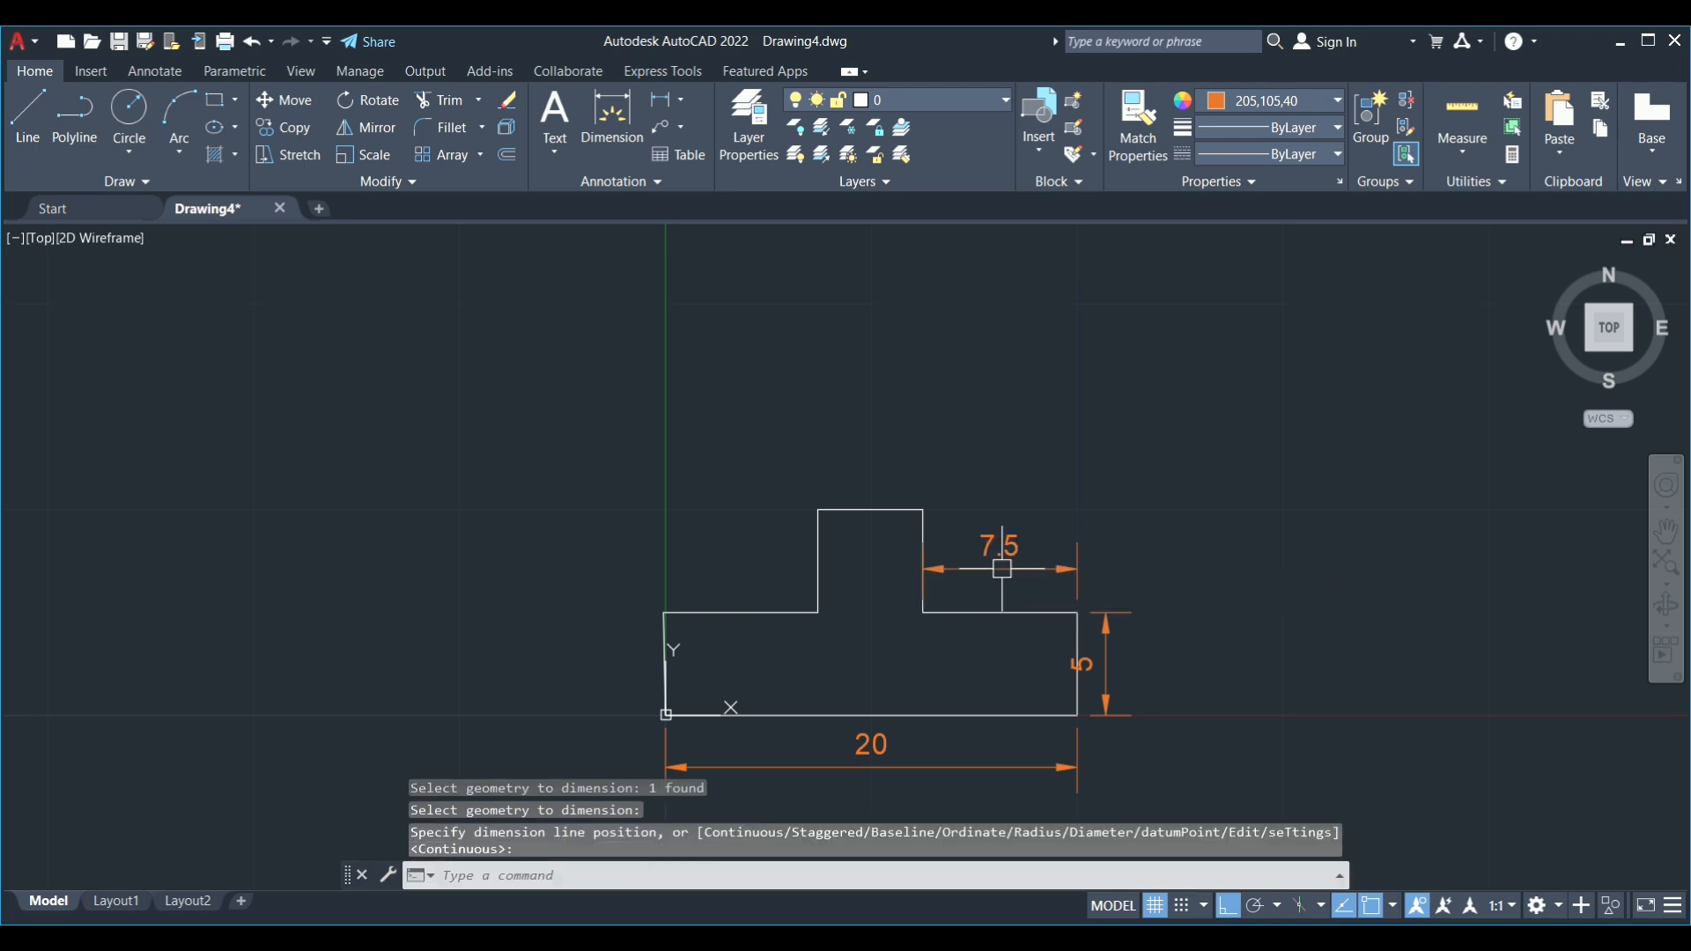
{"action": "left_click", "coordinate": [1002, 568]}
- Add a quick dimension to the profile's top edge, placing the dimension line just above it
{"action": "key", "text": "Return"}
{"action": "left_click", "coordinate": [872, 510]}
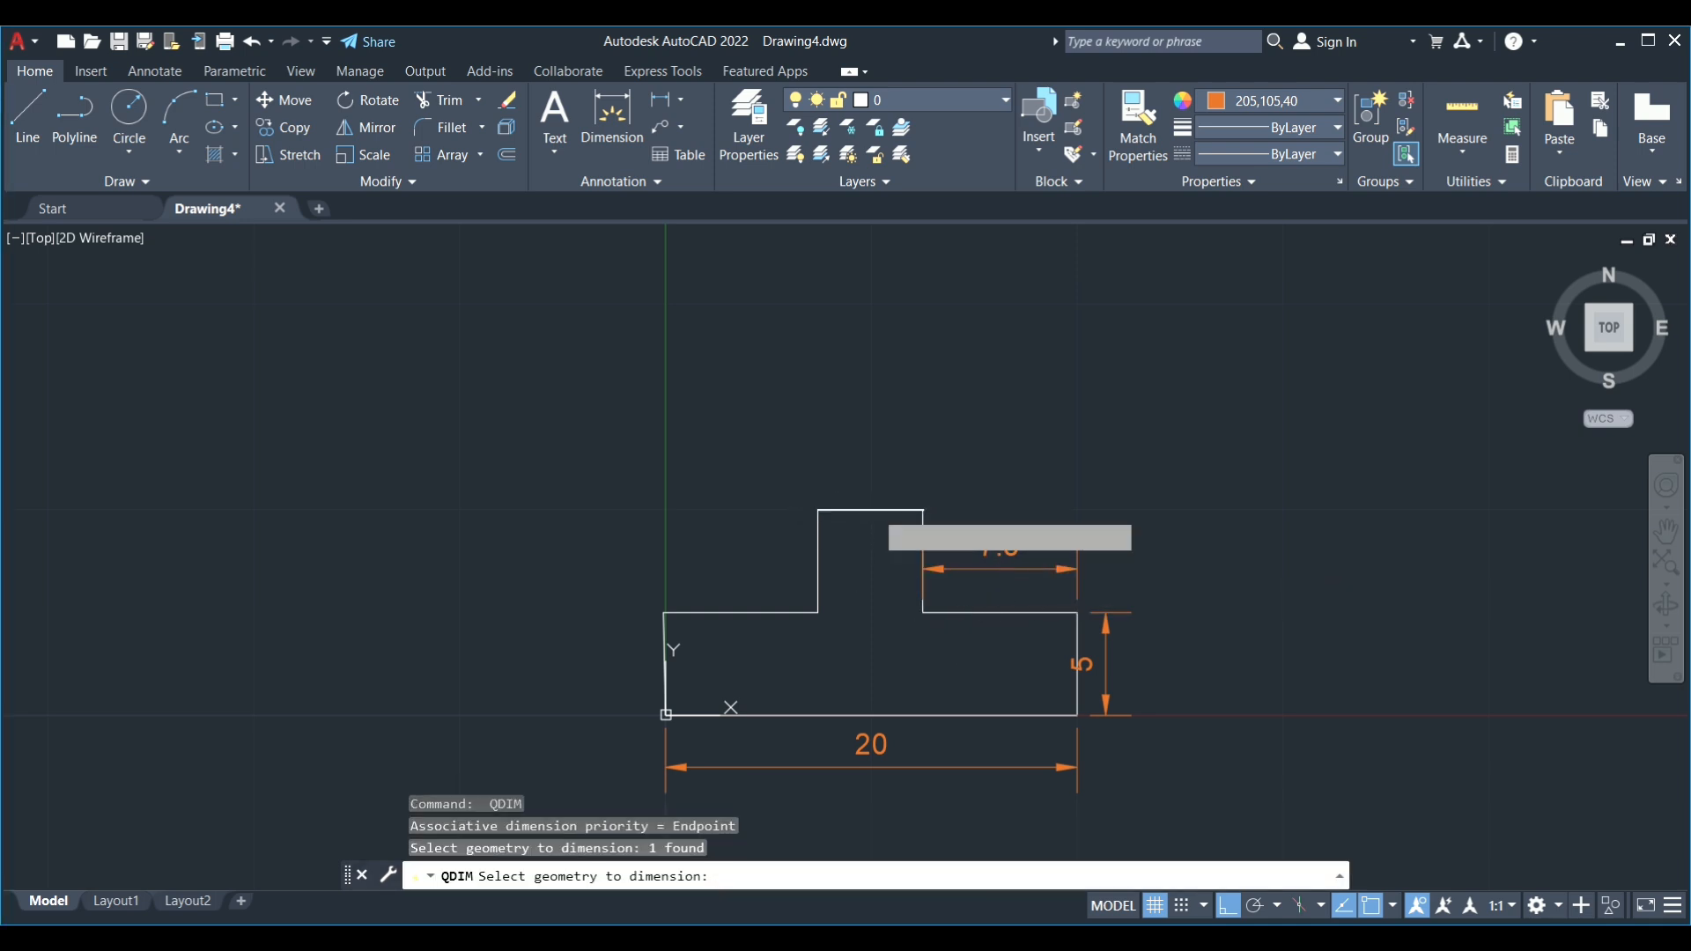
{"action": "key", "text": "Return"}
{"action": "left_click", "coordinate": [879, 481]}
{"action": "scroll", "coordinate": [964, 434], "scroll_direction": "down", "scroll_amount": 2}
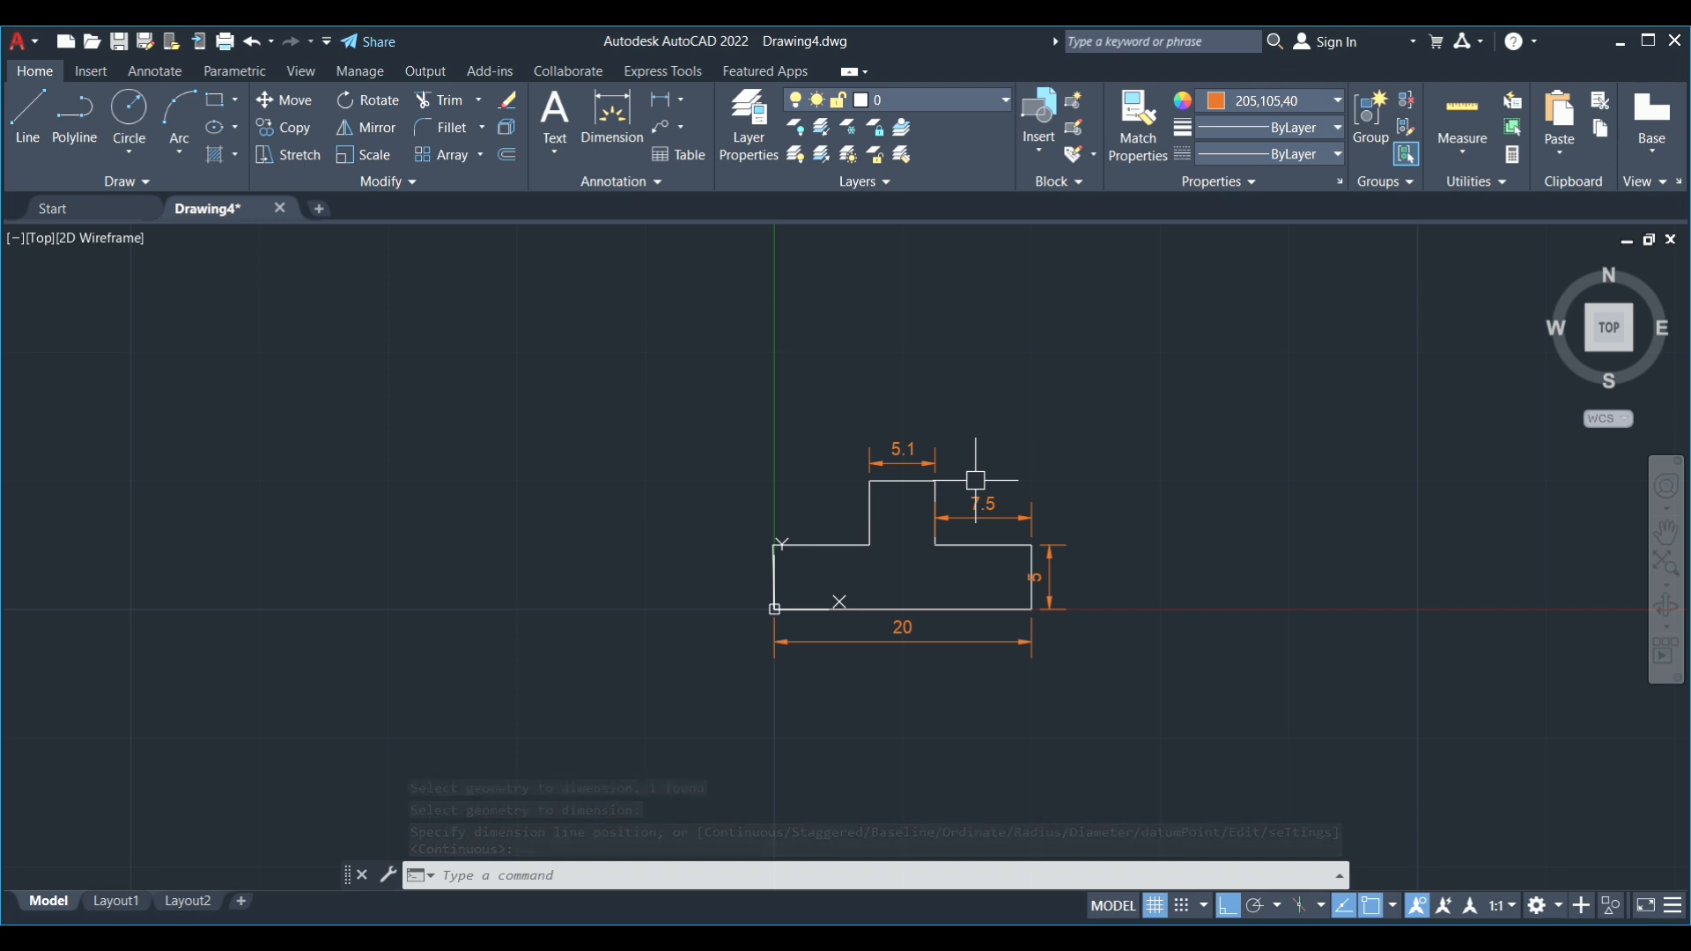
- Undo the four separate quick dimensions placed around the profile
{"action": "key", "text": "ctrl+z"}
{"action": "key", "text": "ctrl+z"}
{"action": "key", "text": "ctrl+z"}
{"action": "key", "text": "ctrl+z"}
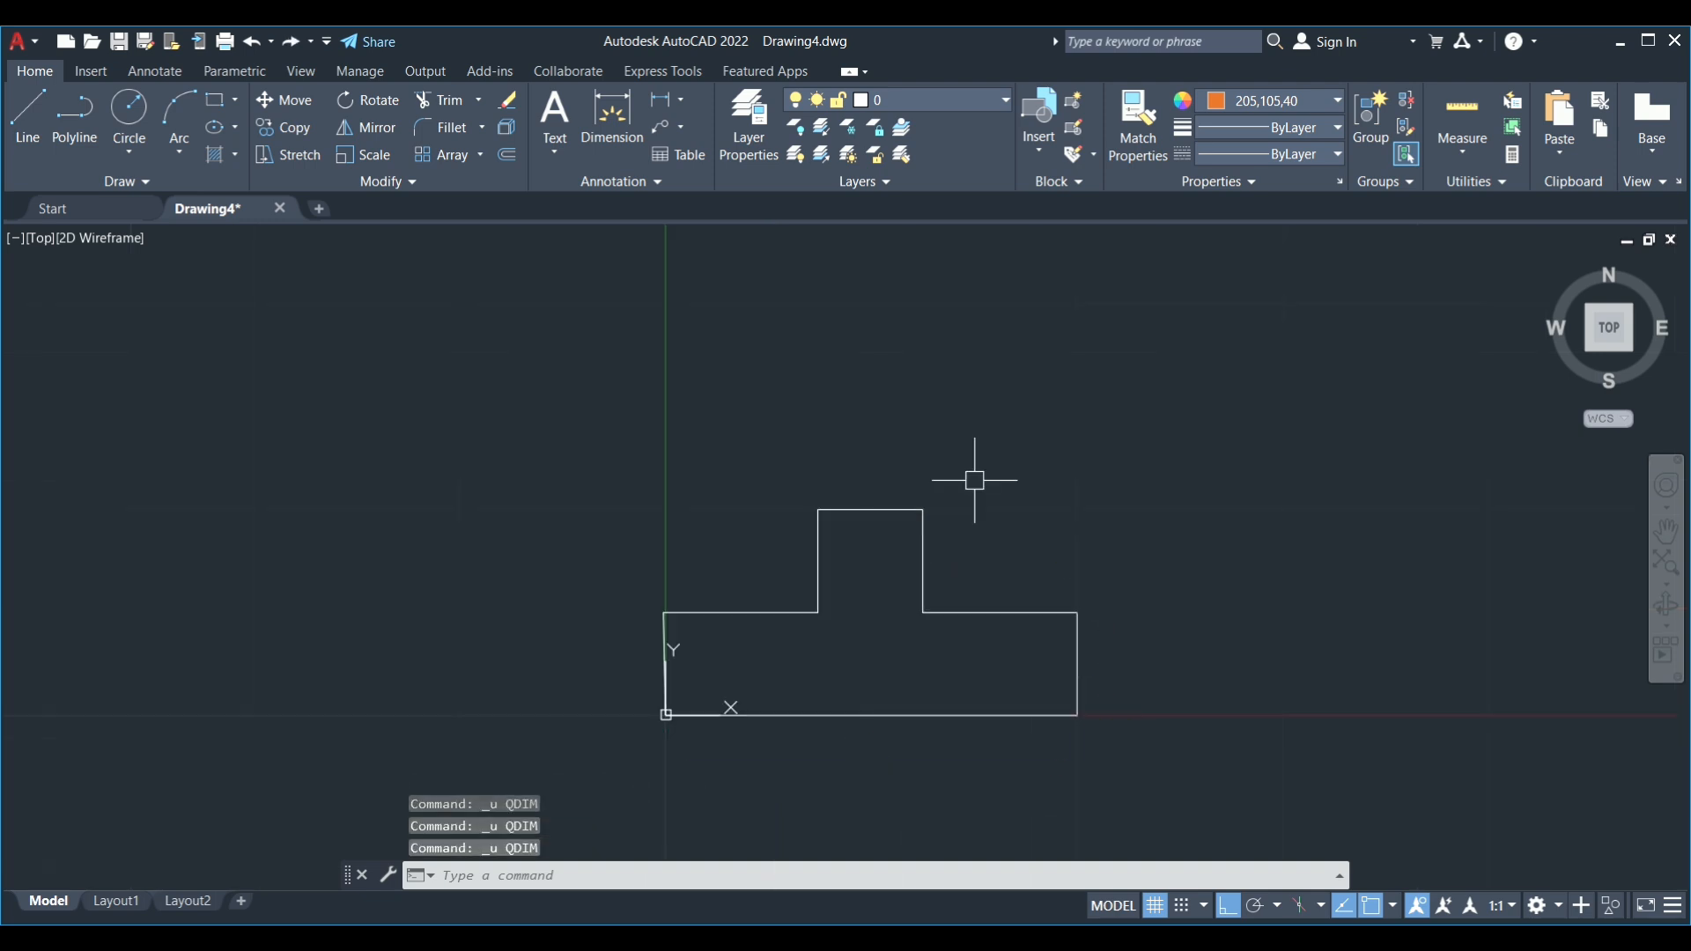
- Use QDIM to dimension the left ledge, top edge and right ledge together as a continuous row above the profile
{"action": "type", "text": "qdim"}
{"action": "key", "text": "Return"}
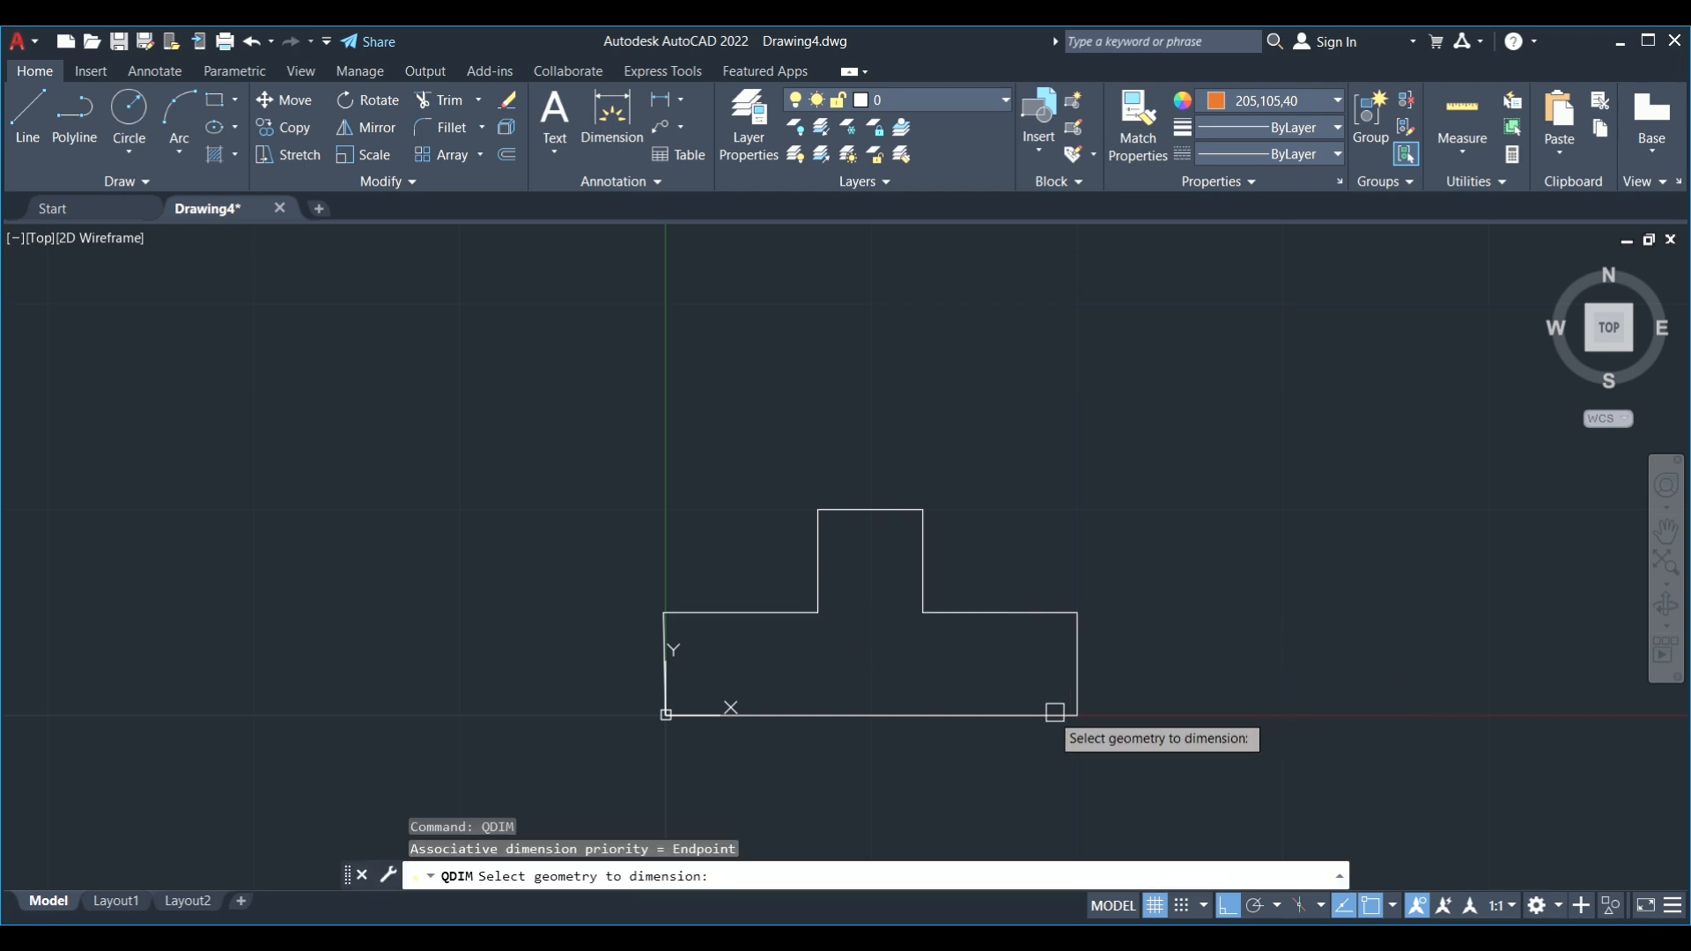
{"action": "left_click", "coordinate": [766, 611]}
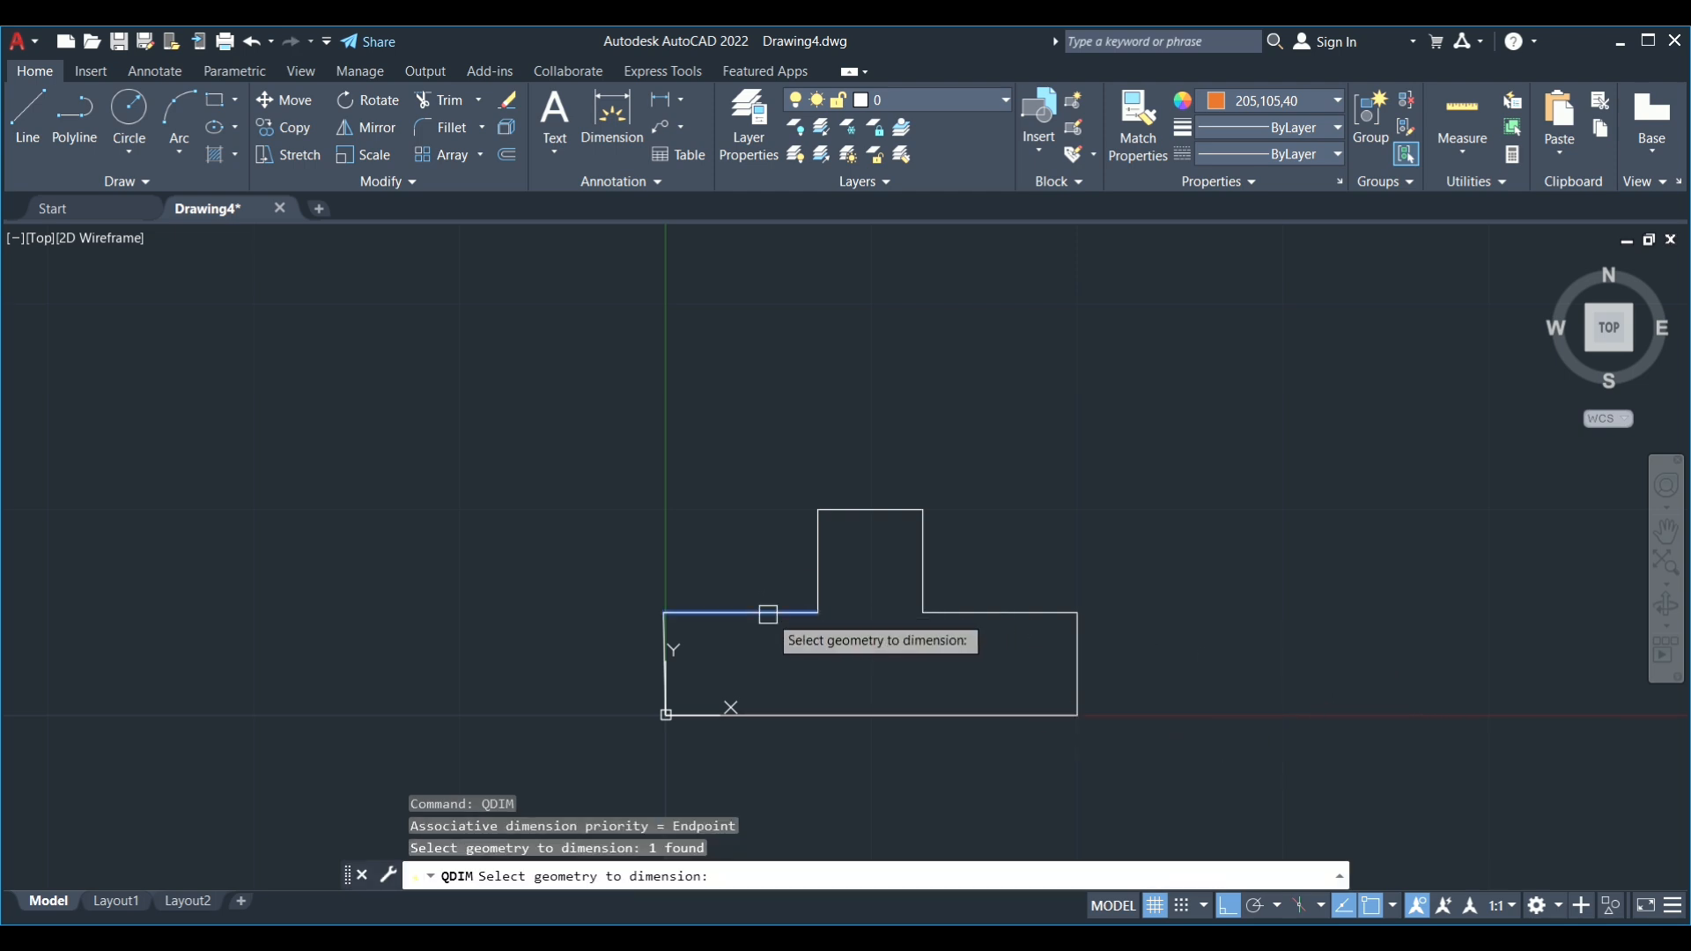
{"action": "left_click", "coordinate": [864, 509]}
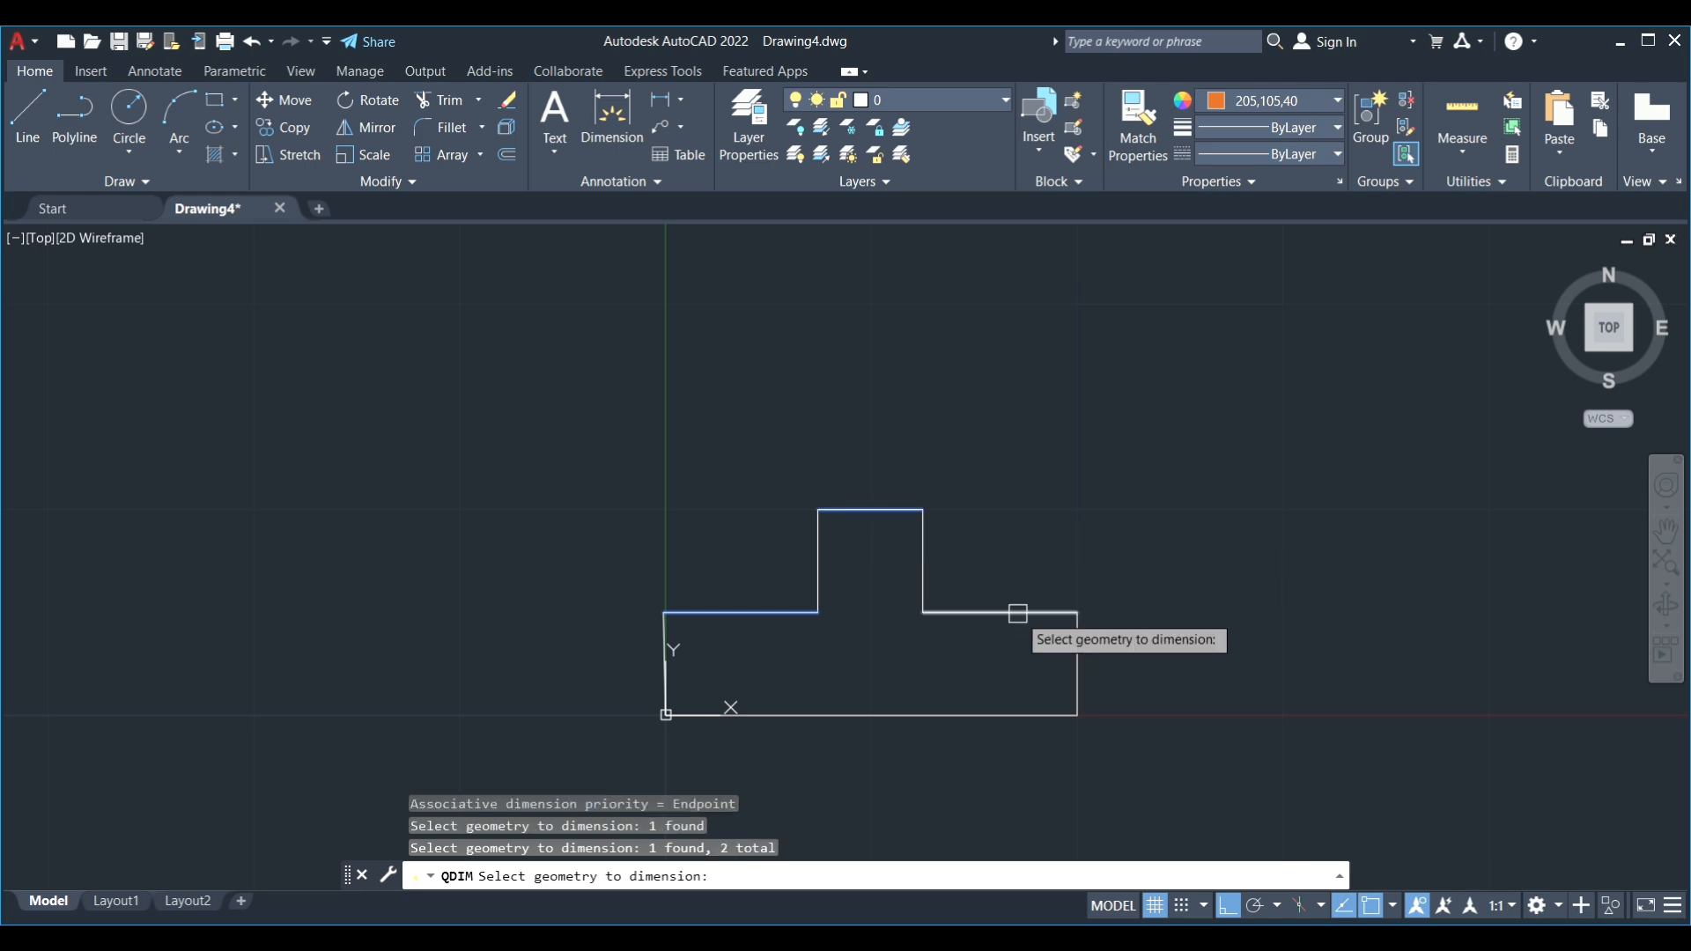
{"action": "left_click", "coordinate": [1018, 614]}
{"action": "key", "text": "Return"}
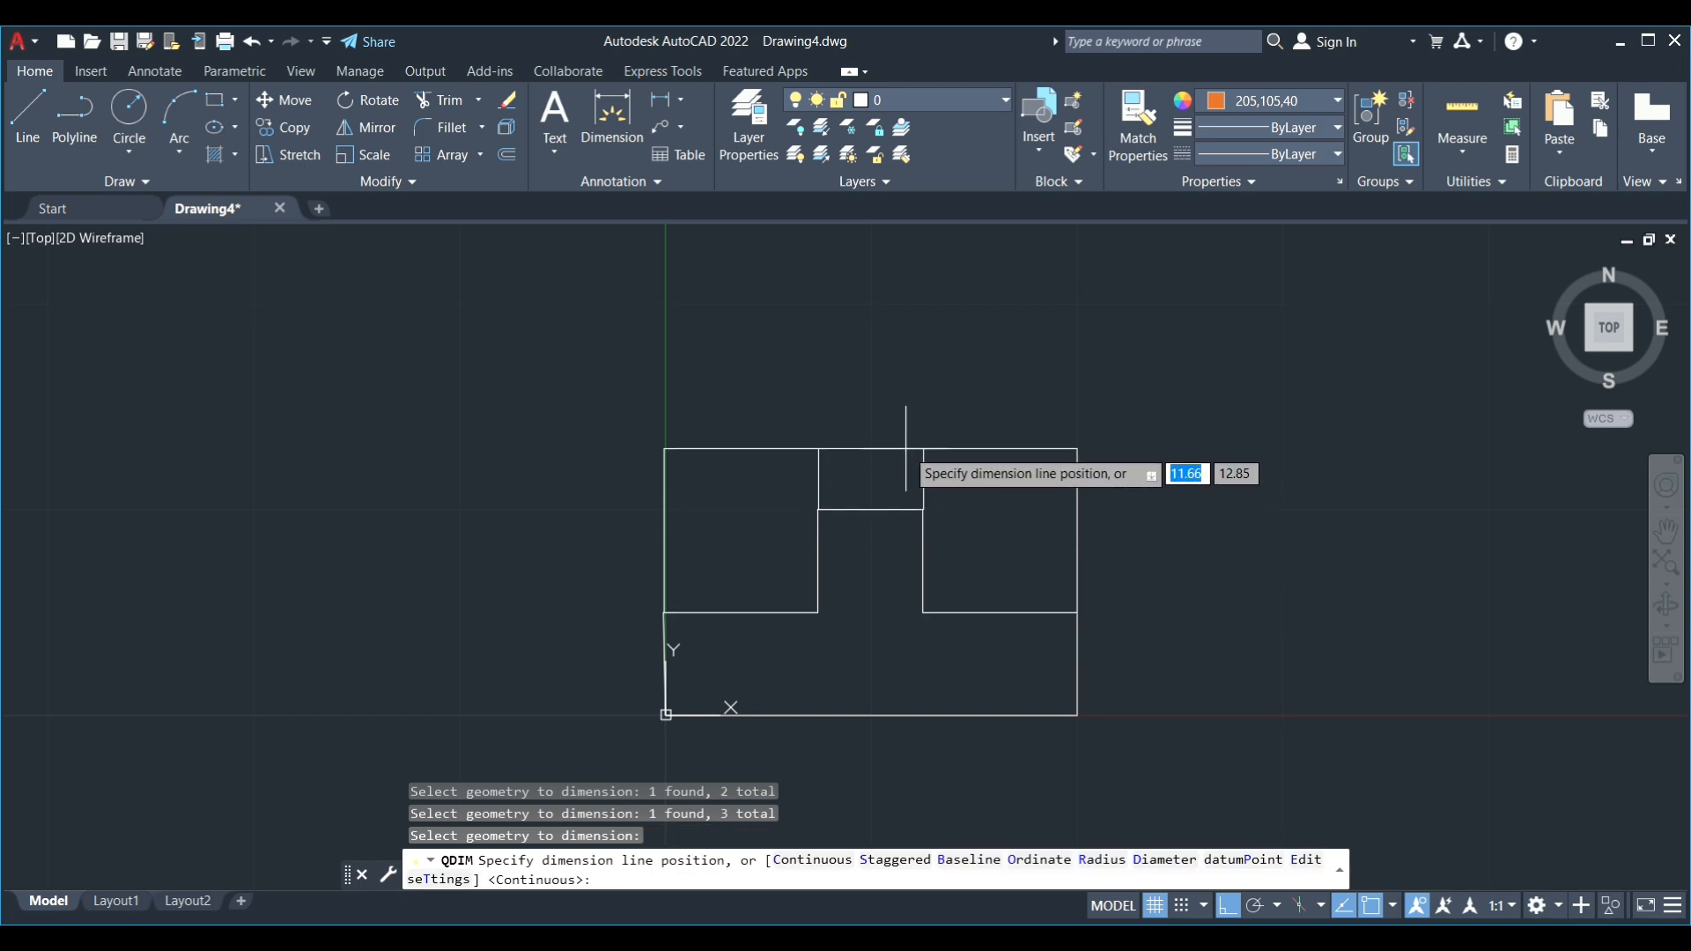
{"action": "left_click", "coordinate": [907, 417]}
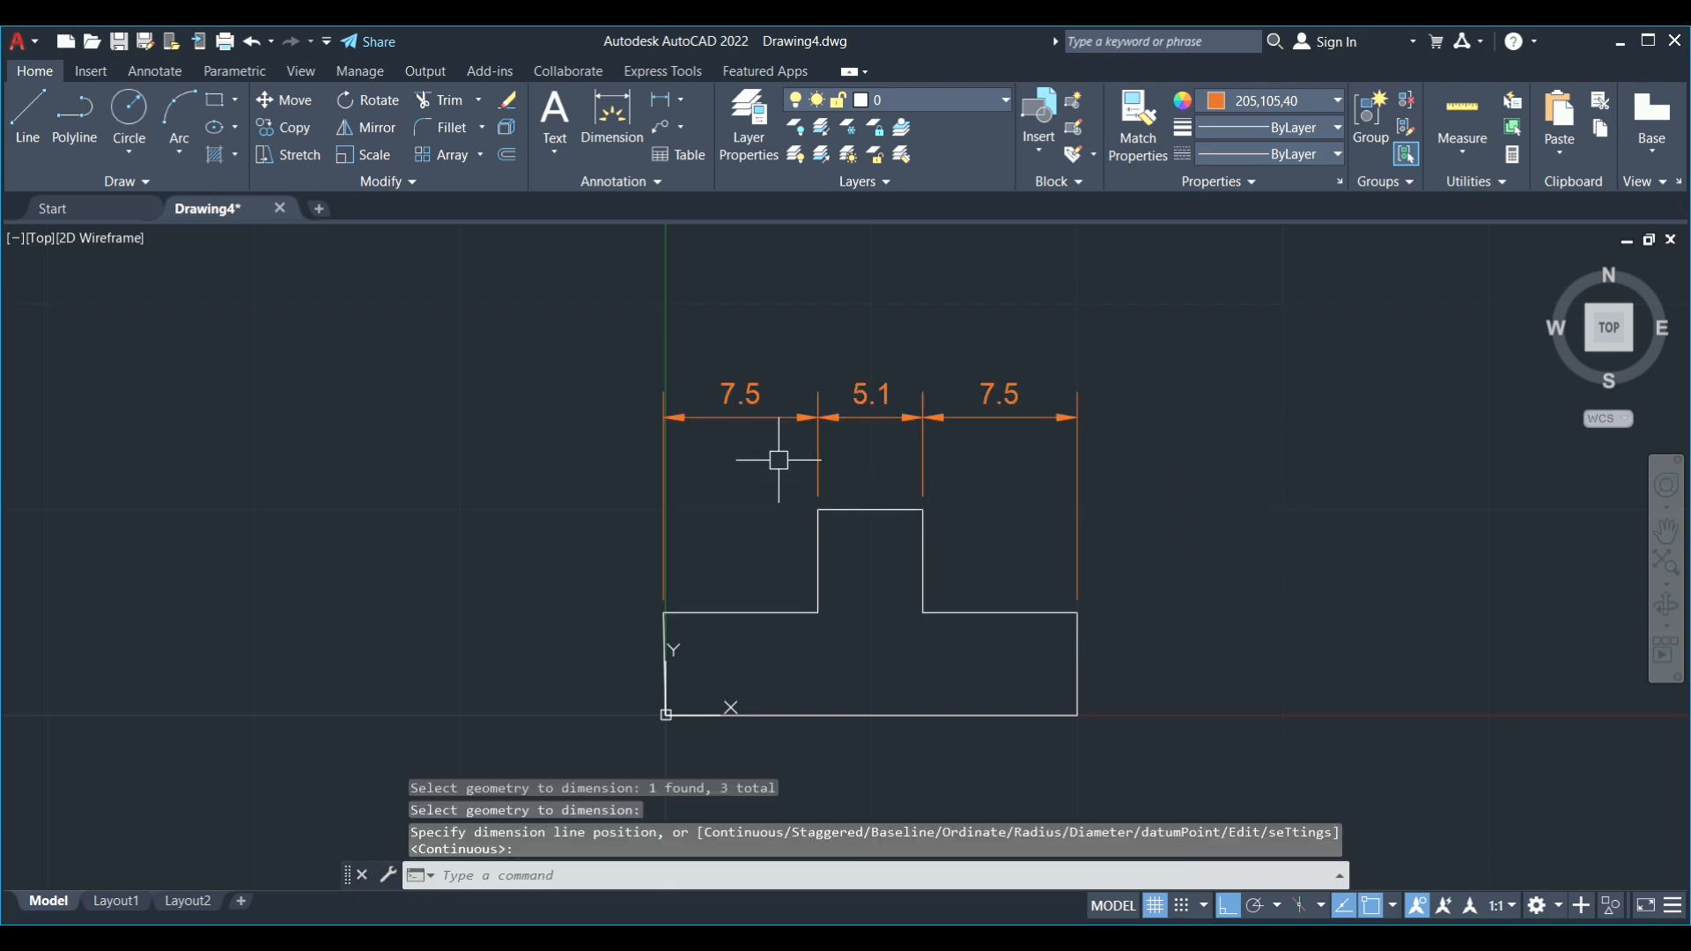
- Use QDIM to dimension the base's right edge and the upper block's right edge together in a continuous column right of the profile
{"action": "key", "text": "Return"}
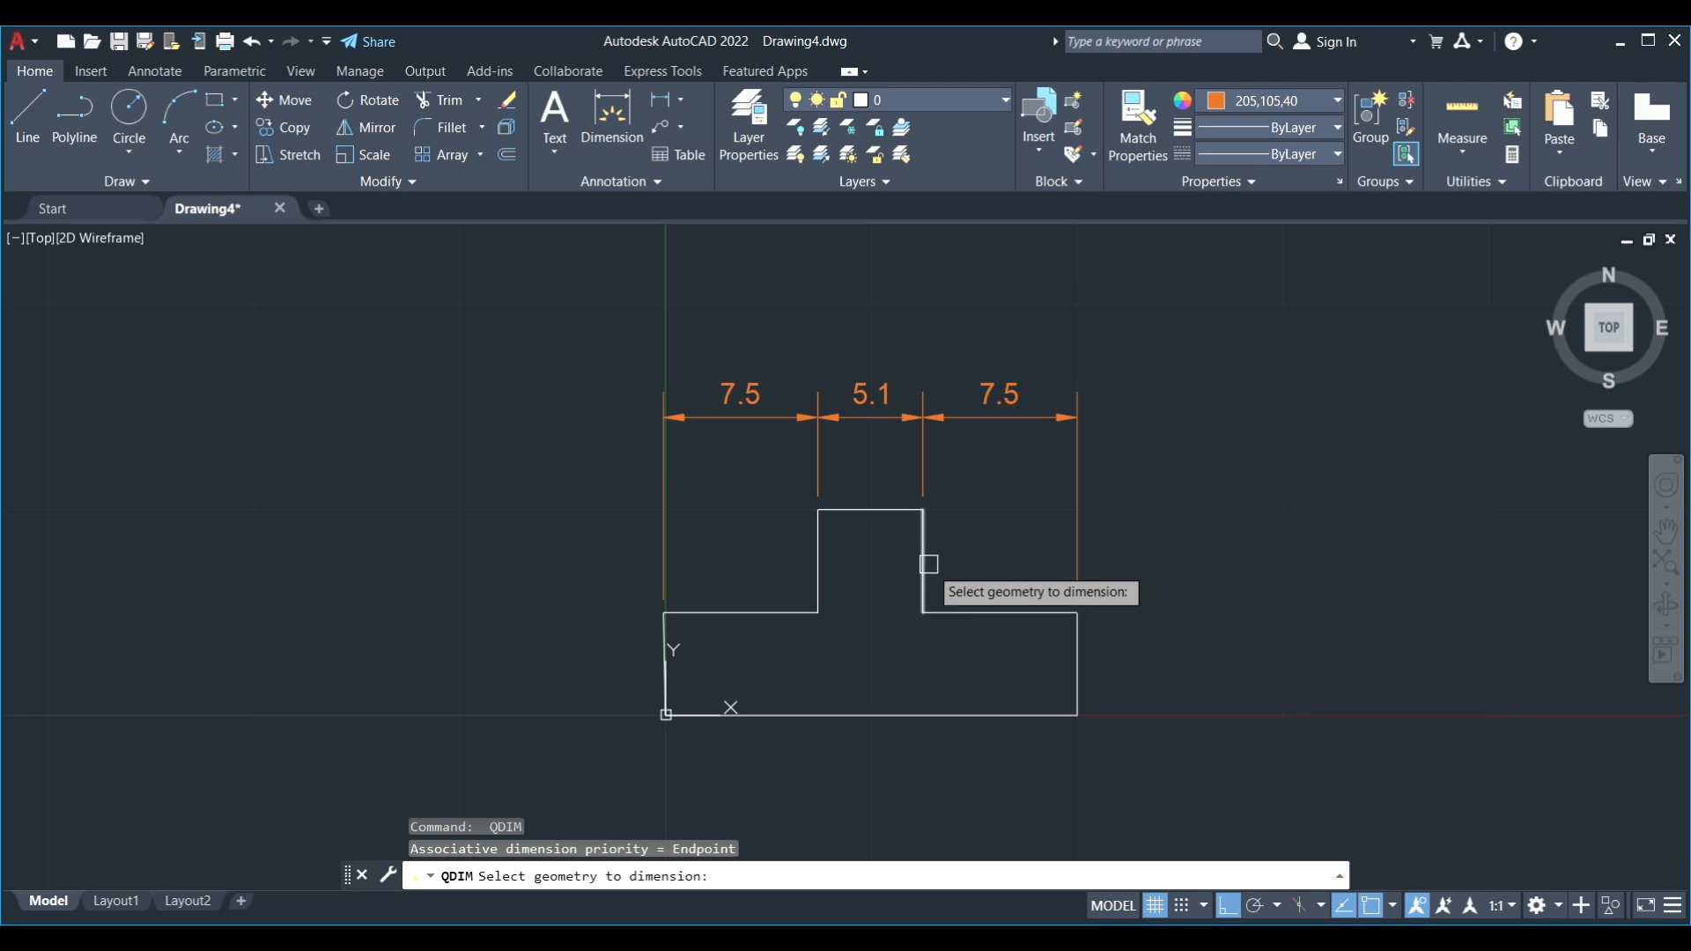
{"action": "left_click", "coordinate": [1077, 649]}
{"action": "left_click", "coordinate": [923, 561]}
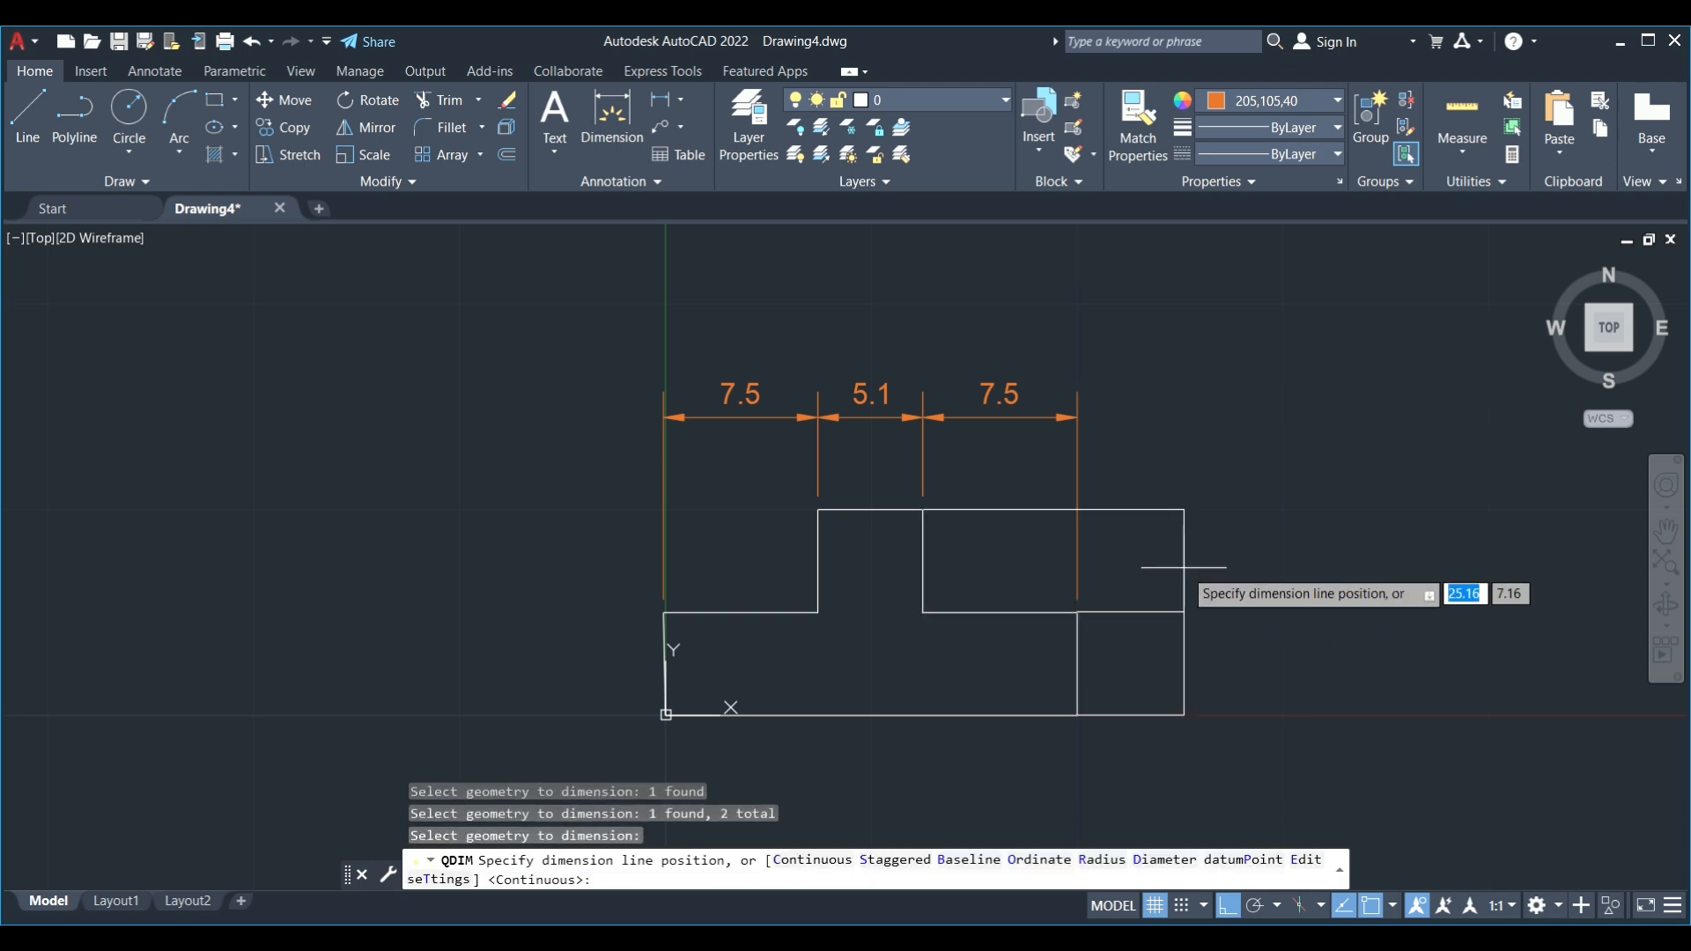
{"action": "left_click", "coordinate": [1192, 577]}
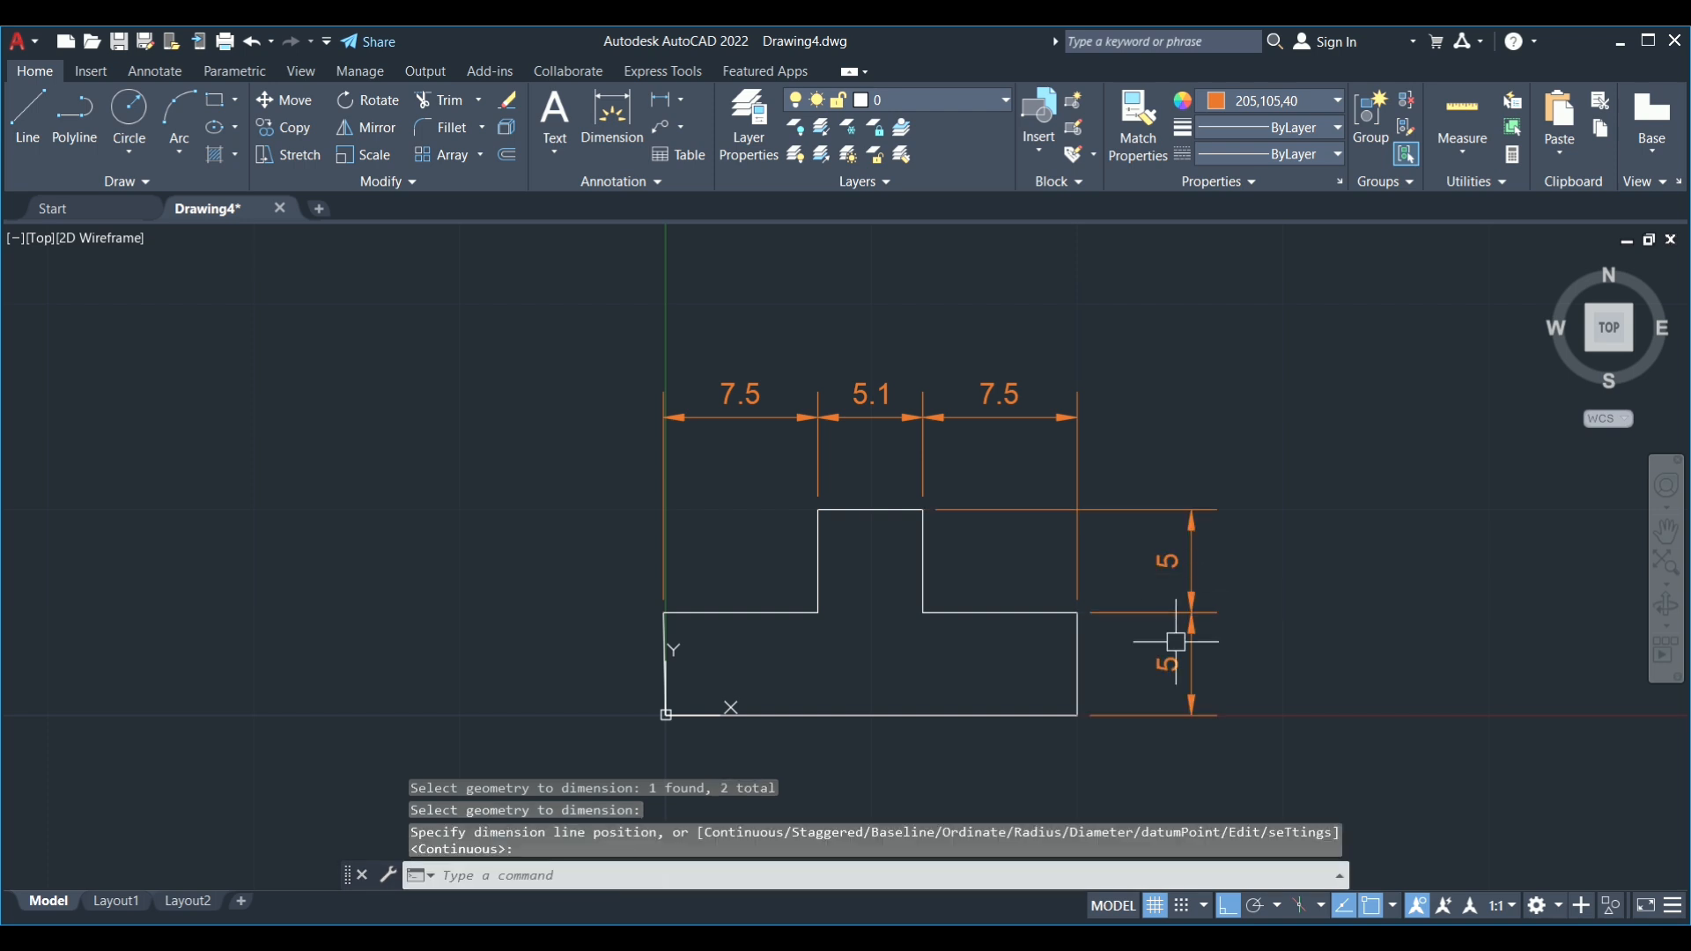
{"action": "scroll", "coordinate": [1158, 661], "scroll_direction": "up", "scroll_amount": 2}
{"action": "scroll", "coordinate": [1158, 662], "scroll_direction": "down", "scroll_amount": 1}
{"action": "scroll", "coordinate": [1158, 662], "scroll_direction": "down", "scroll_amount": 2}
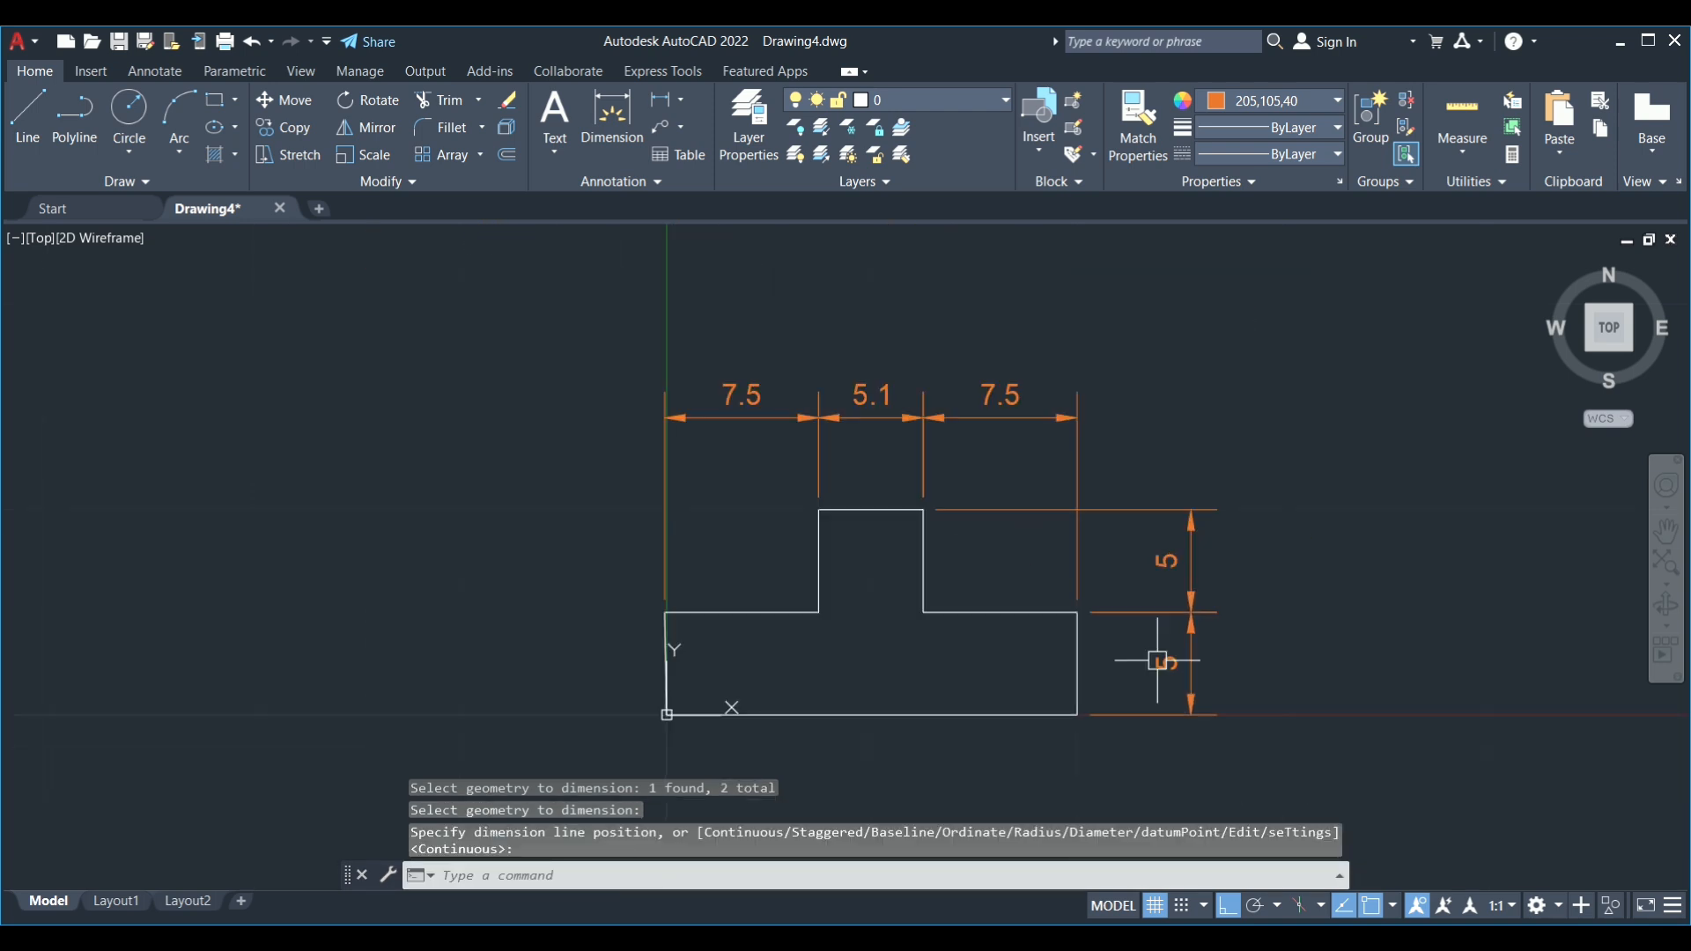
{"action": "scroll", "coordinate": [934, 533], "scroll_direction": "down", "scroll_amount": 2}
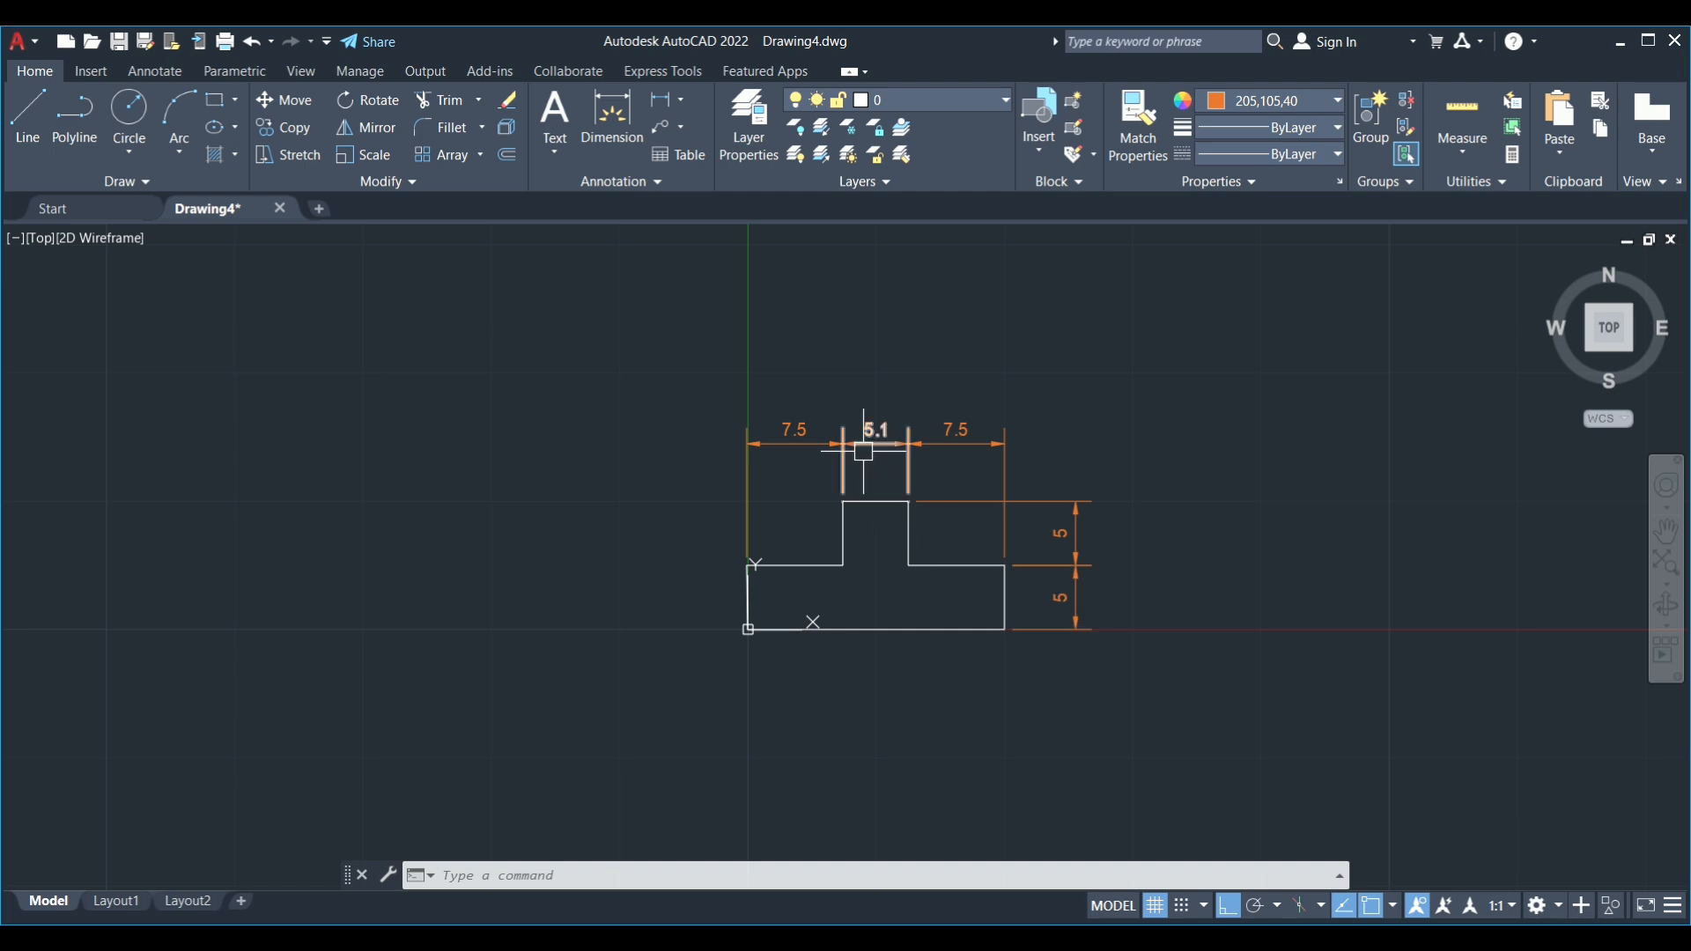
{"action": "scroll", "coordinate": [863, 451], "scroll_direction": "up", "scroll_amount": 2}
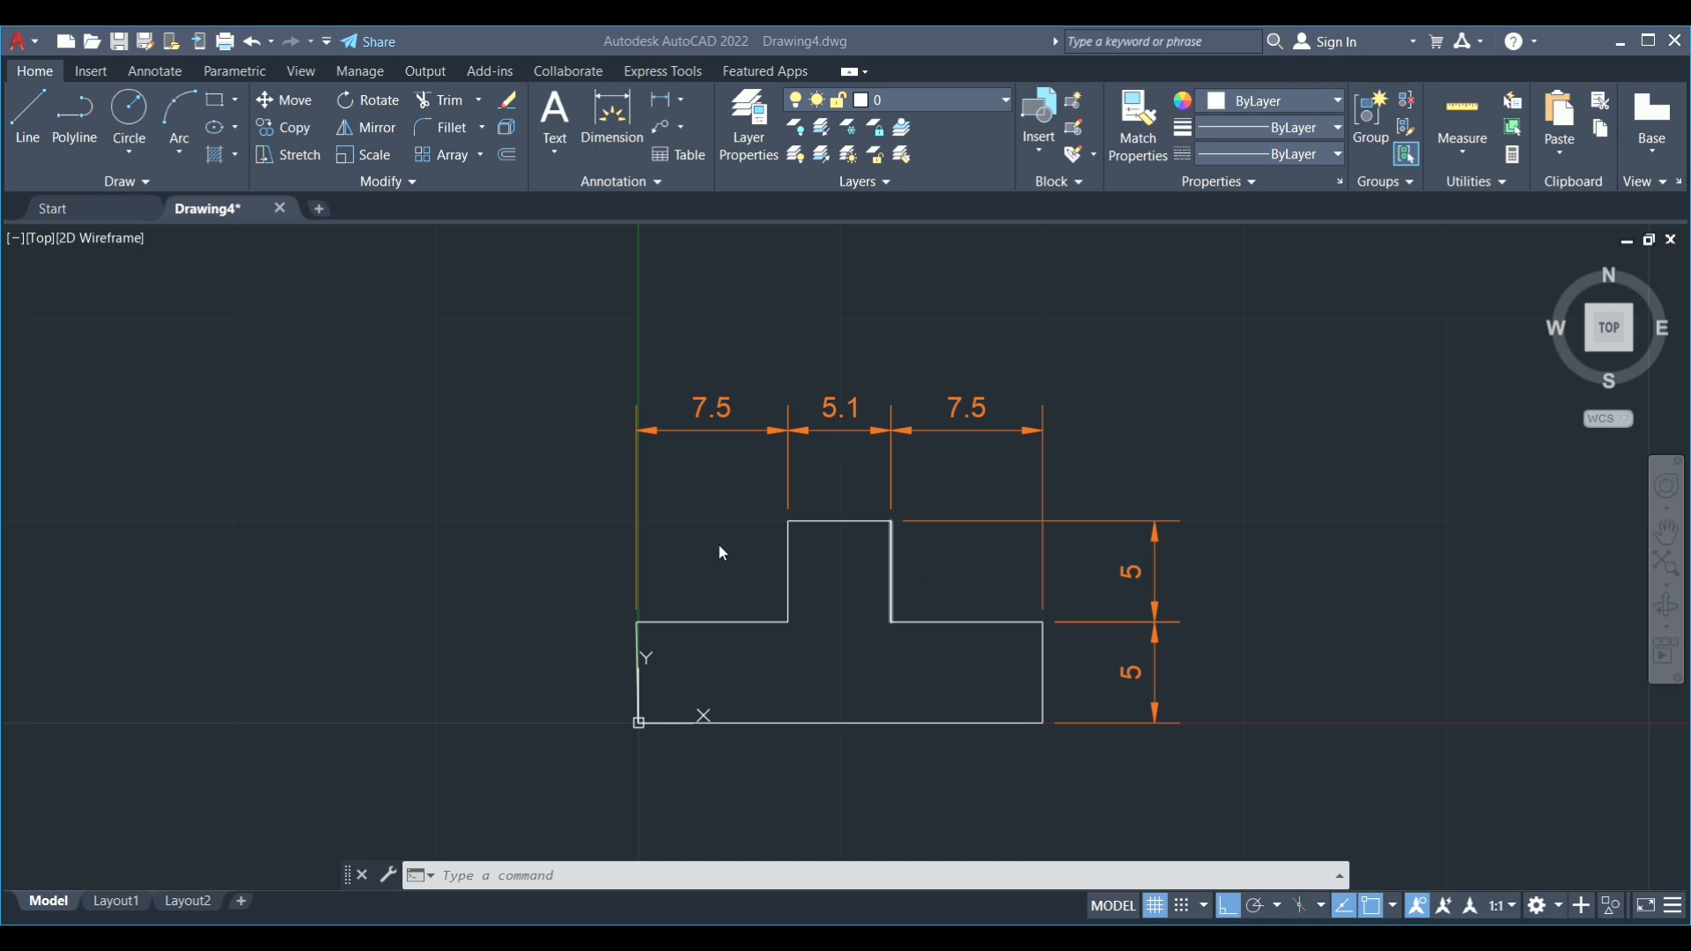
{"action": "scroll", "coordinate": [721, 553], "scroll_direction": "up", "scroll_amount": 2}
{"action": "scroll", "coordinate": [721, 549], "scroll_direction": "down", "scroll_amount": 2}
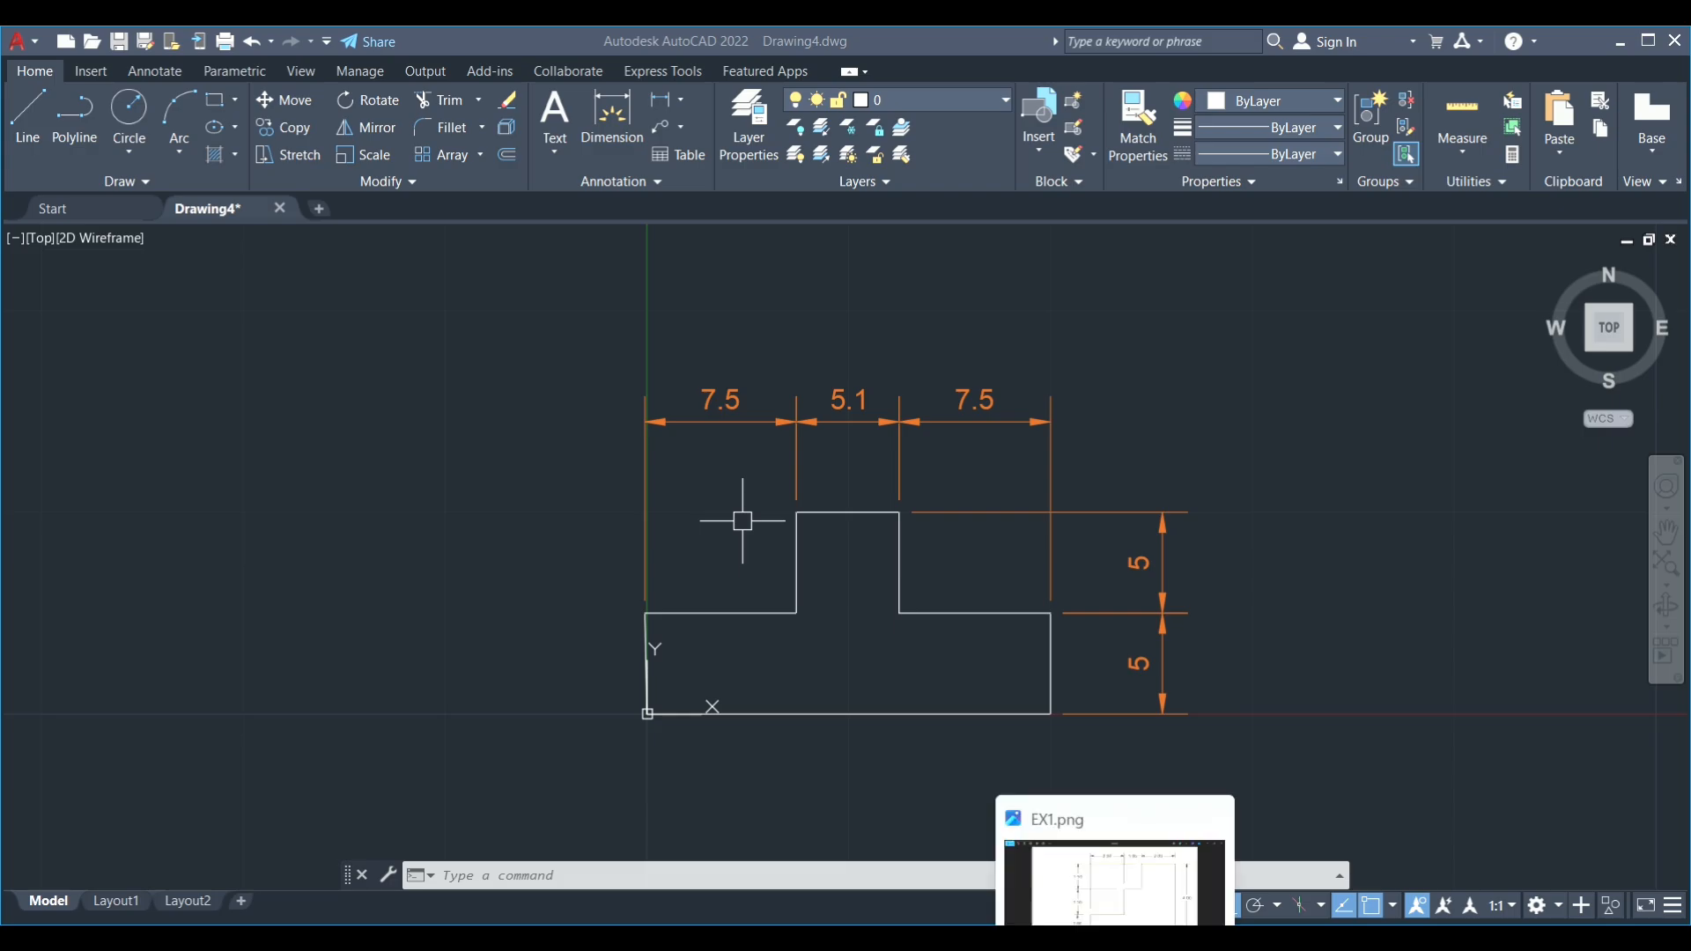
- Switch to the EX1.png practice drawing in the image viewer and browse through EX2.gif to EX3.jpg
{"action": "left_click", "coordinate": [1115, 941]}
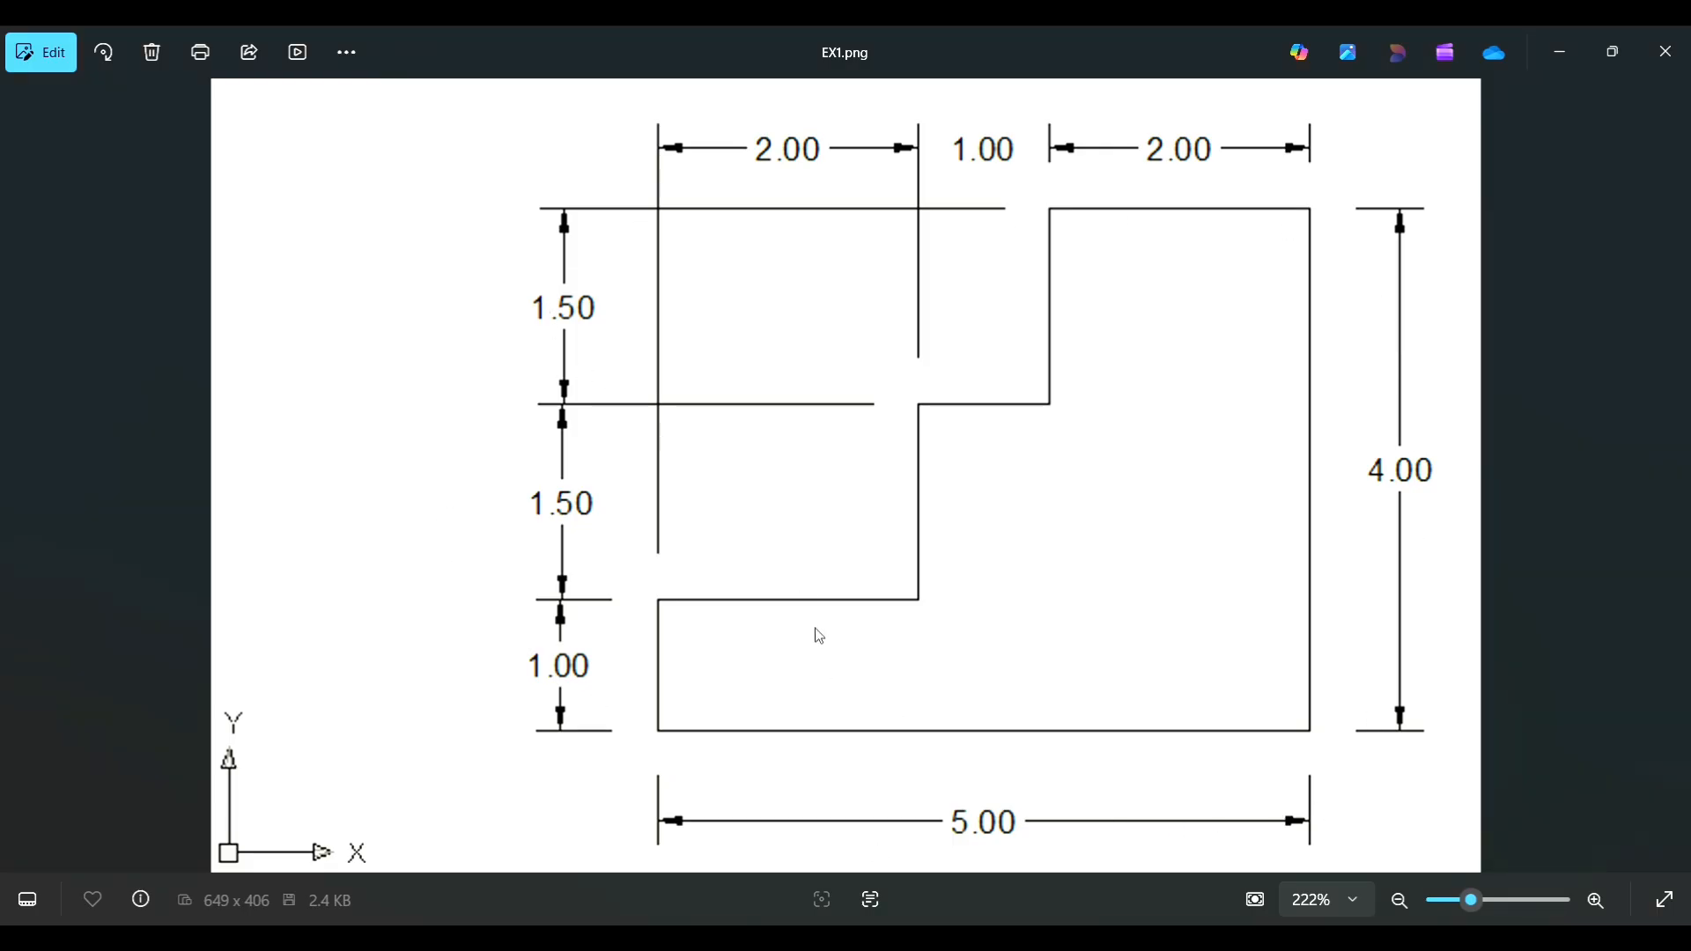
{"action": "mouse_move", "coordinate": [1680, 497]}
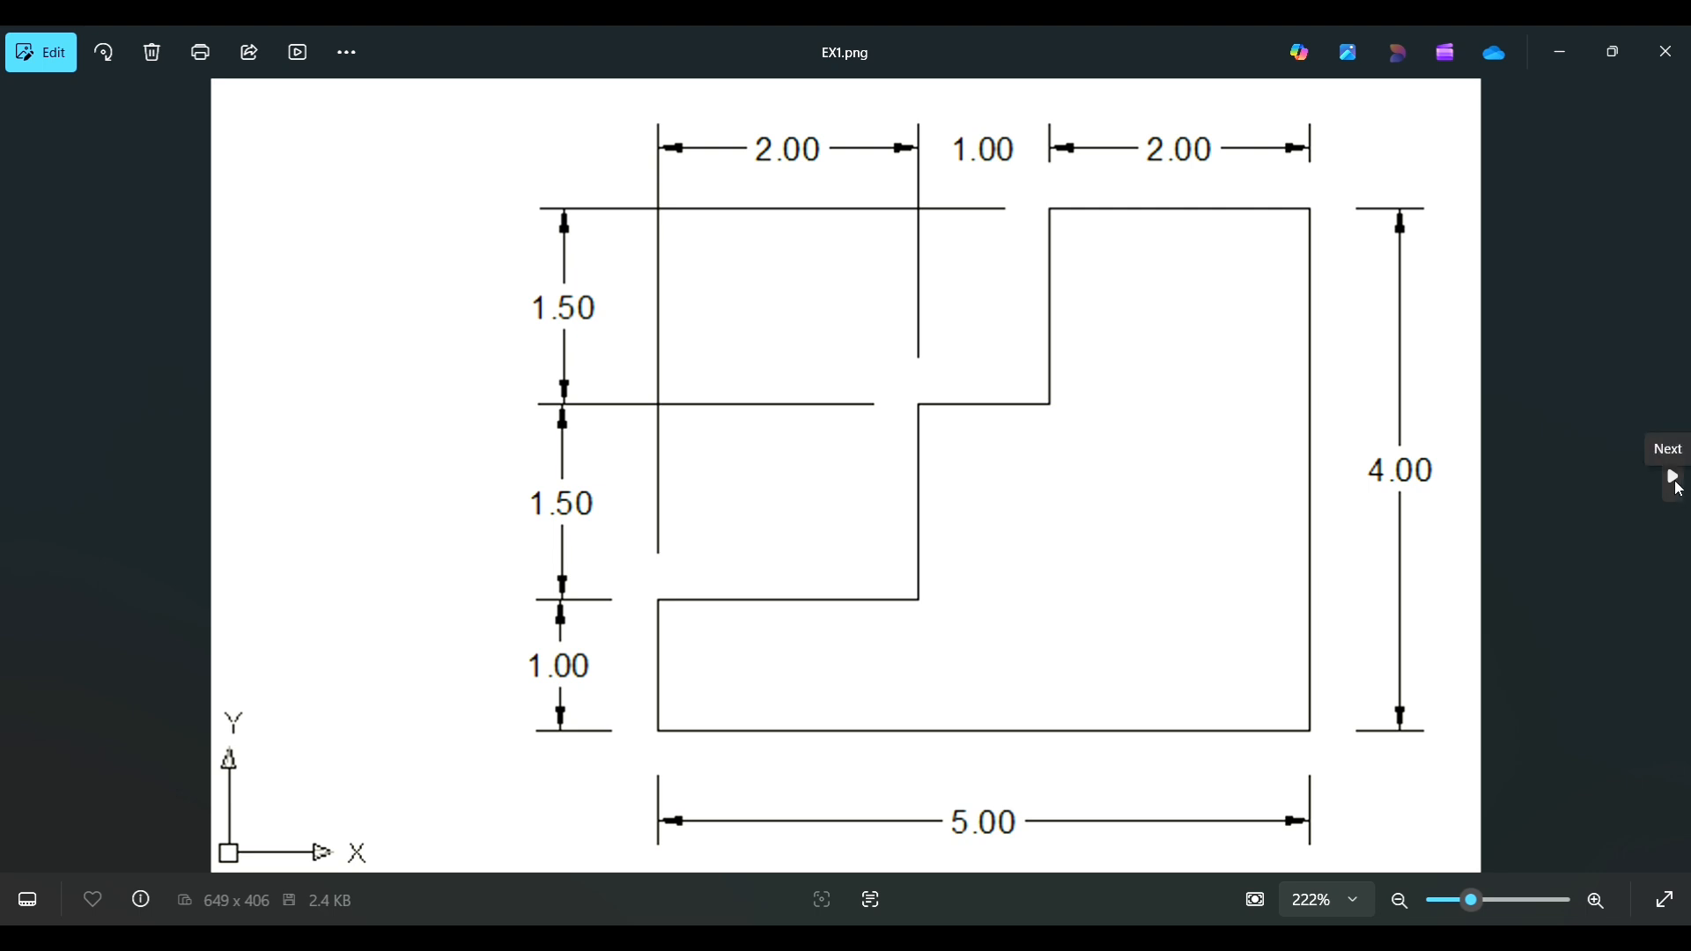
{"action": "left_click", "coordinate": [1673, 480]}
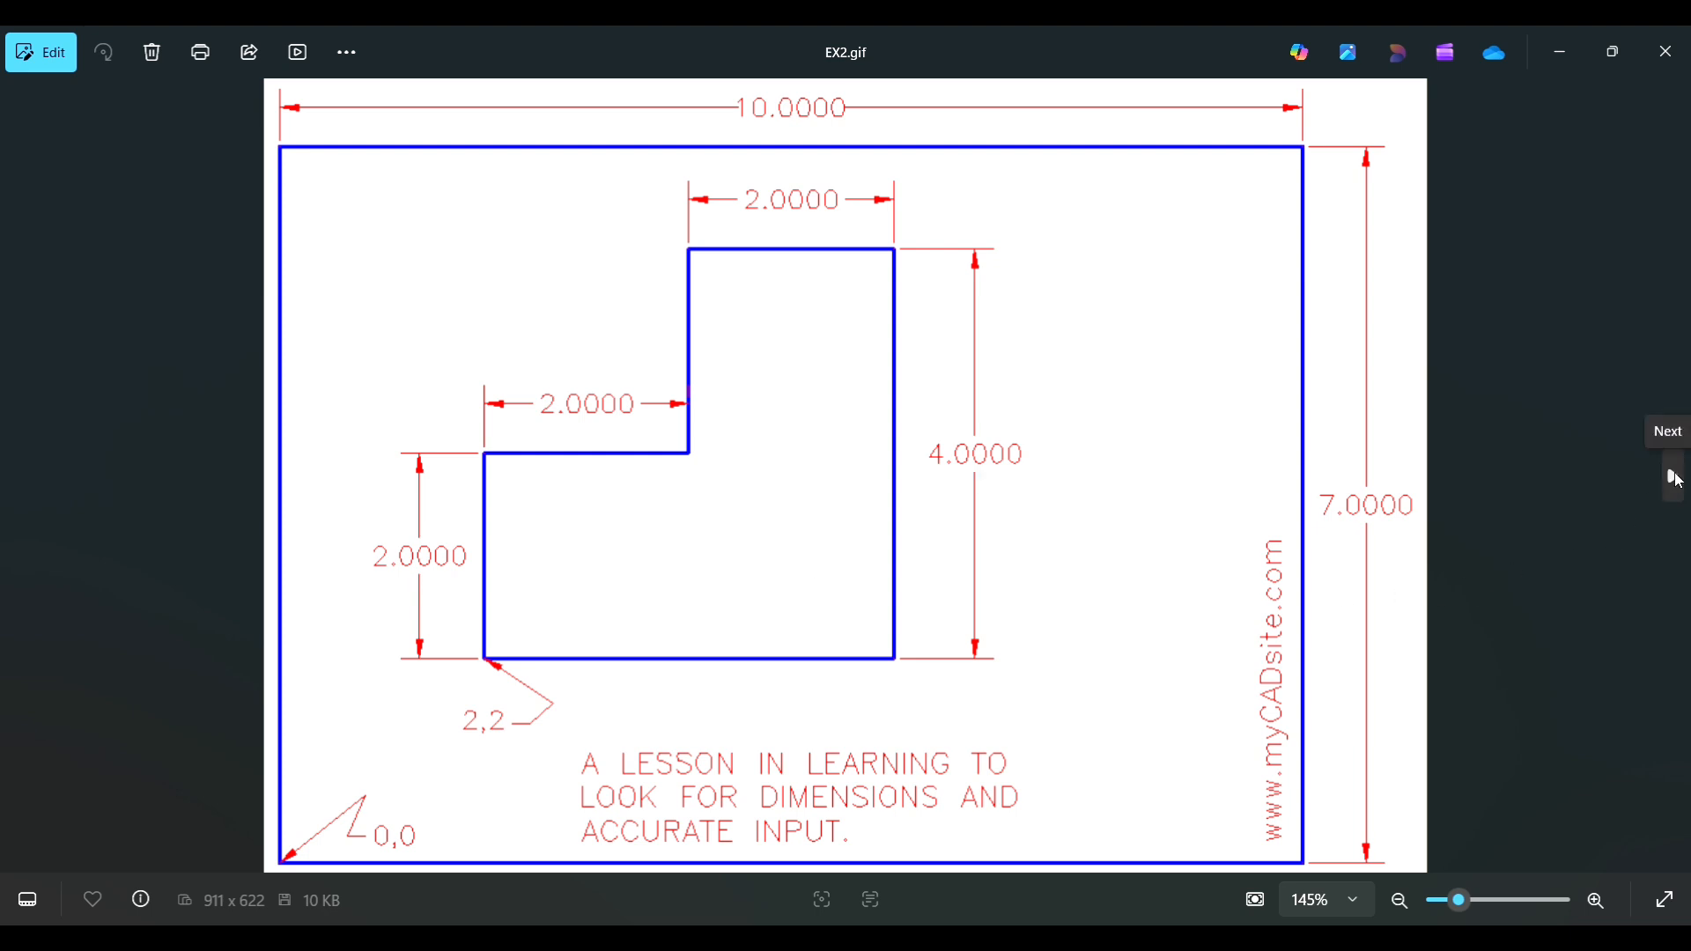
{"action": "left_click", "coordinate": [1674, 477]}
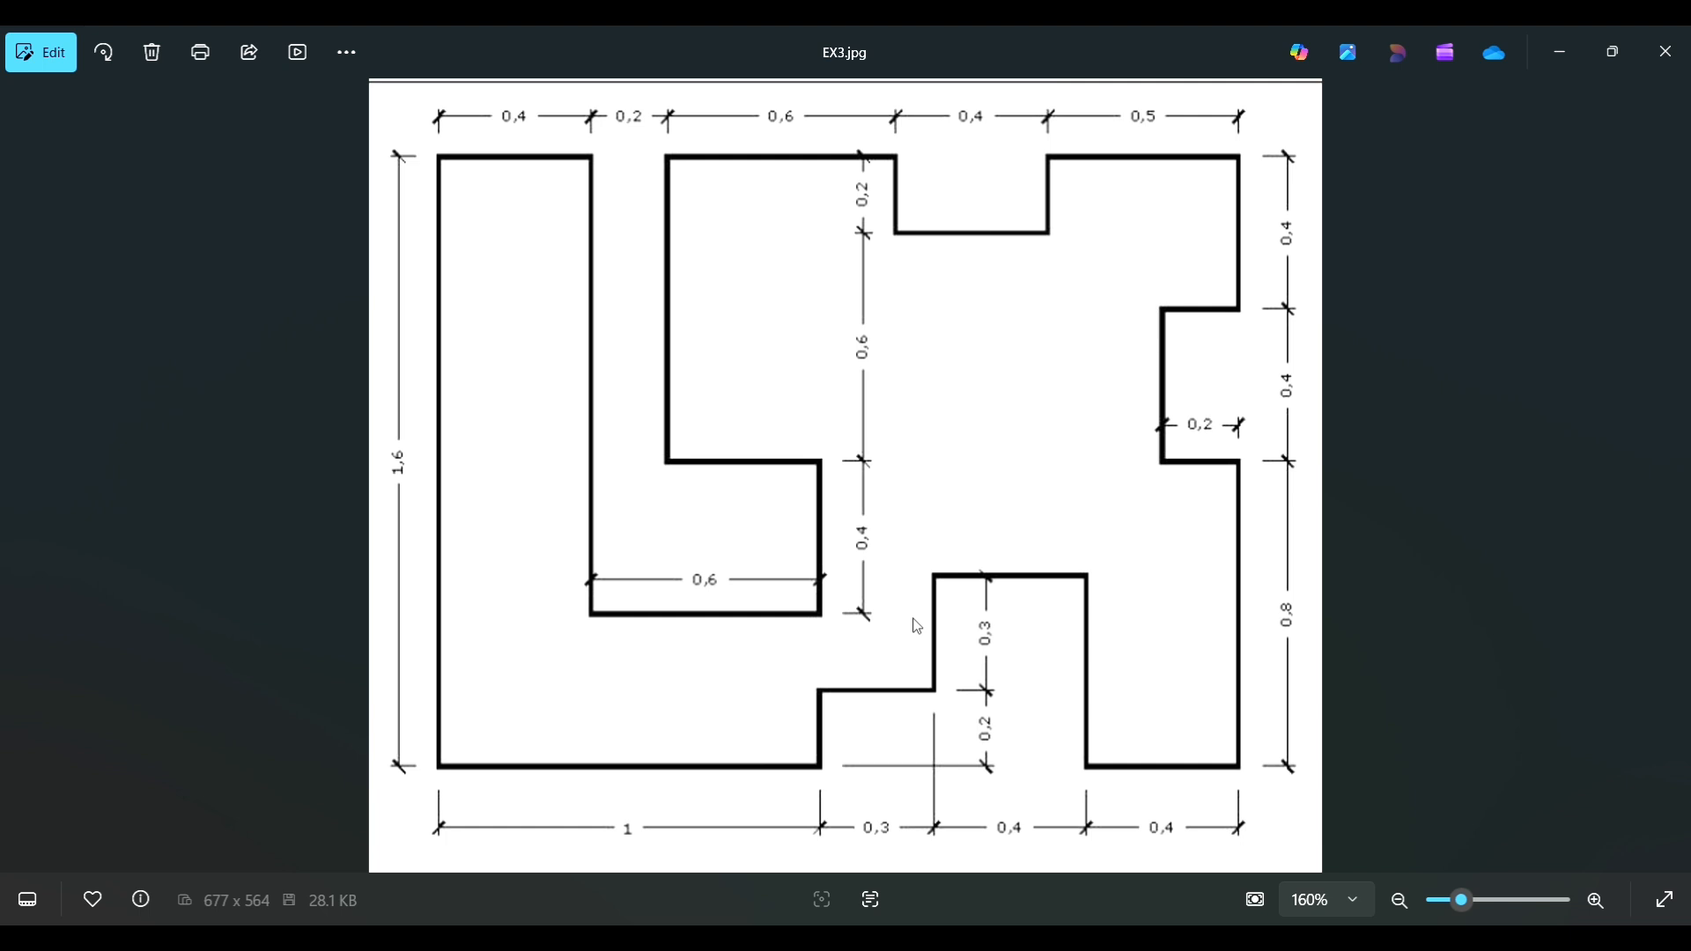